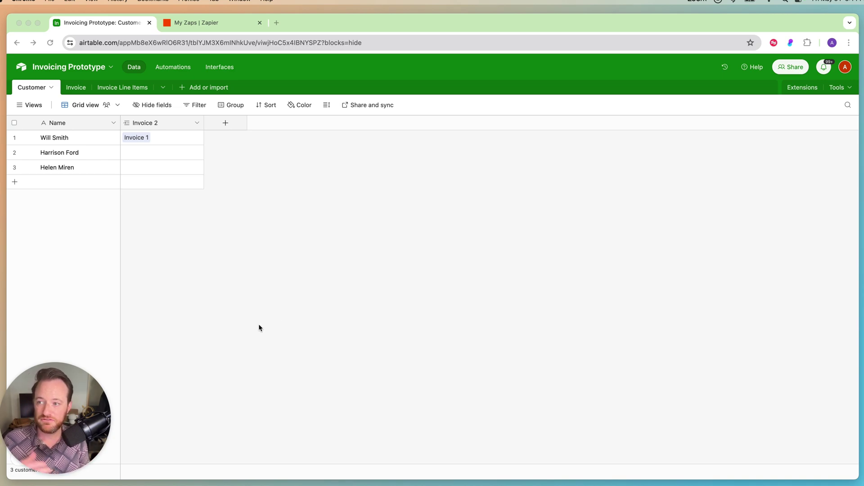
# Step: Check the customer's linked Invoice 2 cell, then view the Invoice table with Invoice 1 totalling $700.00
pyautogui.click(153, 137)
pyautogui.click(147, 139)
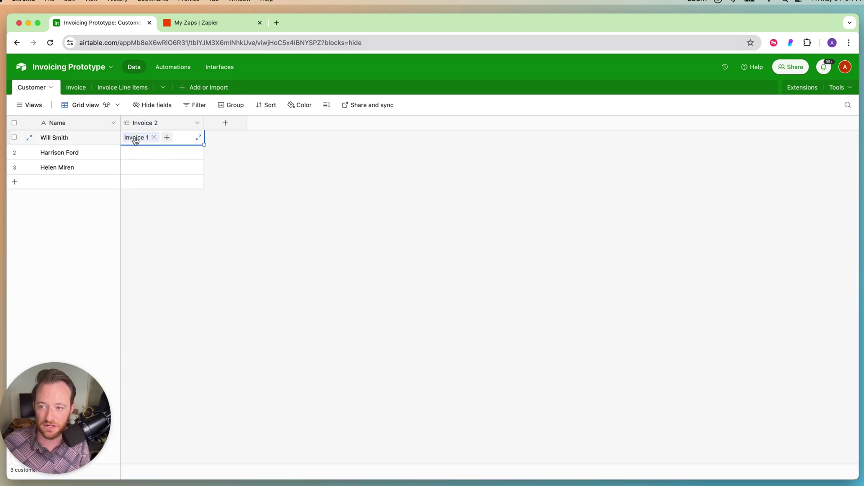
pyautogui.click(167, 137)
pyautogui.click(166, 224)
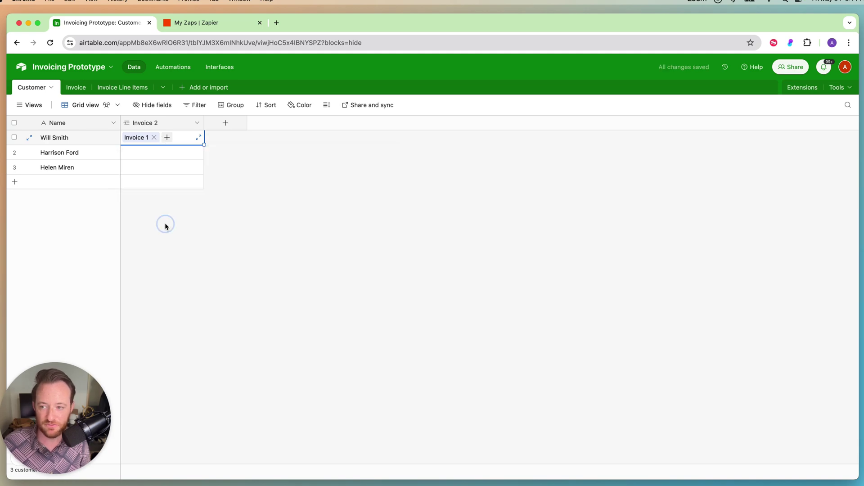
pyautogui.click(77, 89)
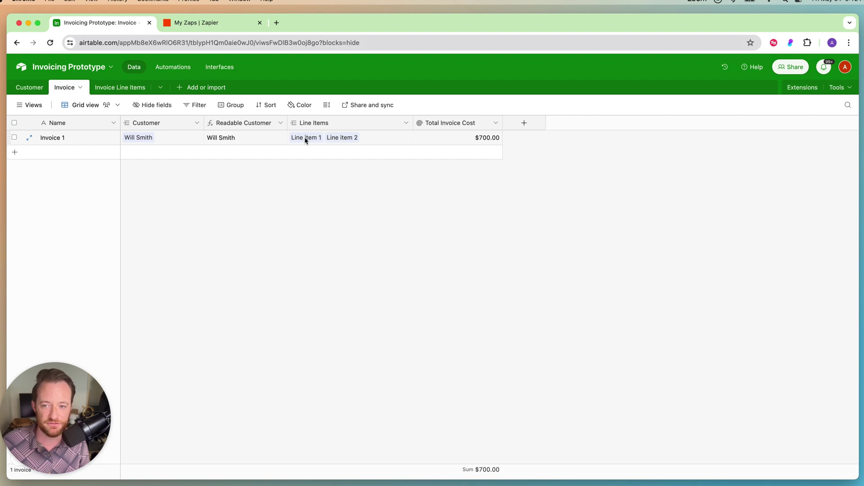
# Step: Review the three line items' linked Invoice cells, then switch to Zapier's My Zaps page
pyautogui.click(115, 87)
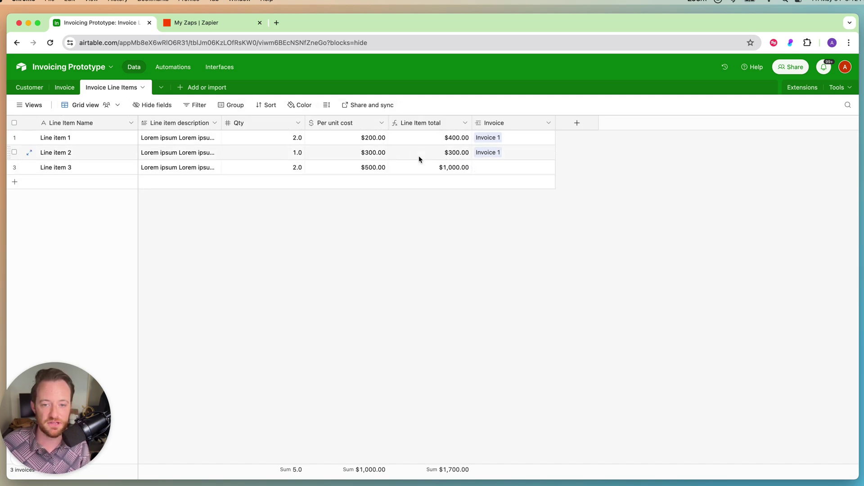
pyautogui.click(515, 142)
pyautogui.click(517, 154)
pyautogui.click(518, 137)
pyautogui.click(519, 140)
pyautogui.press('Escape')
pyautogui.click(254, 208)
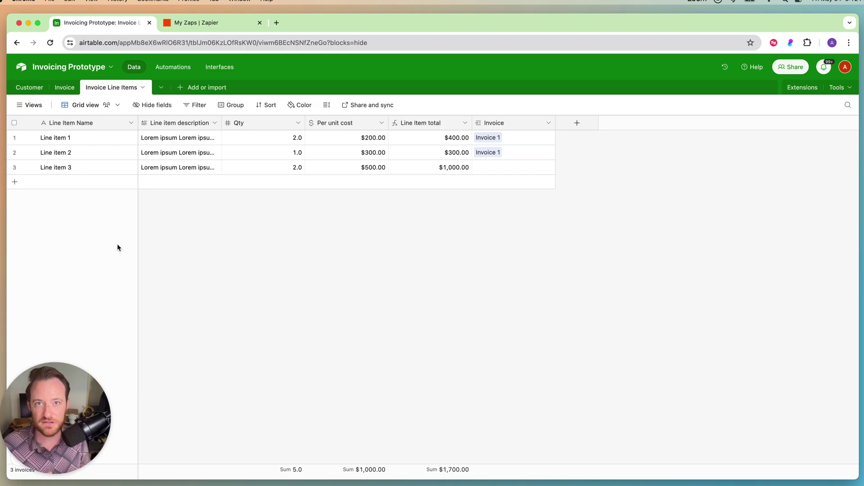
pyautogui.click(190, 26)
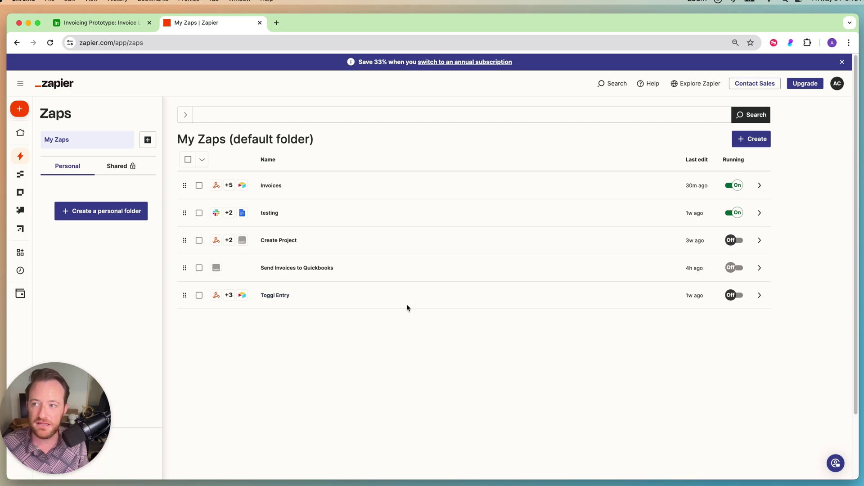
# Step: Create a new blank Untitled zap from the Create menu in the left nav rail
pyautogui.moveTo(21, 116)
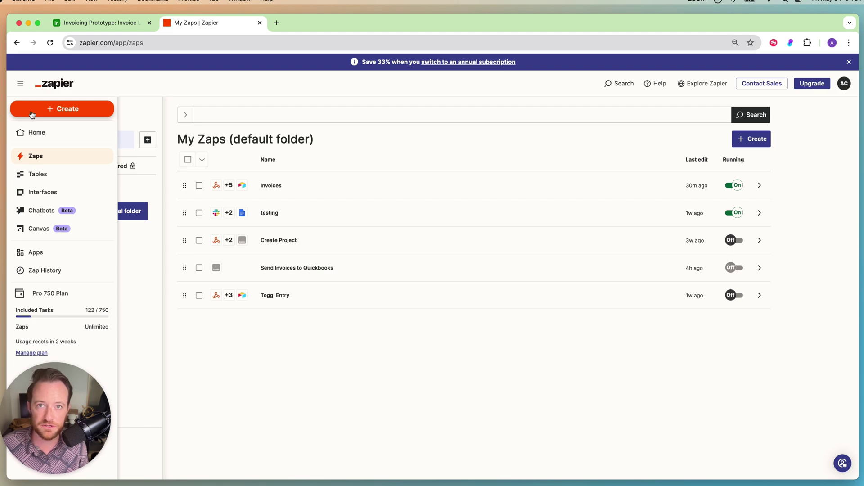
pyautogui.click(32, 112)
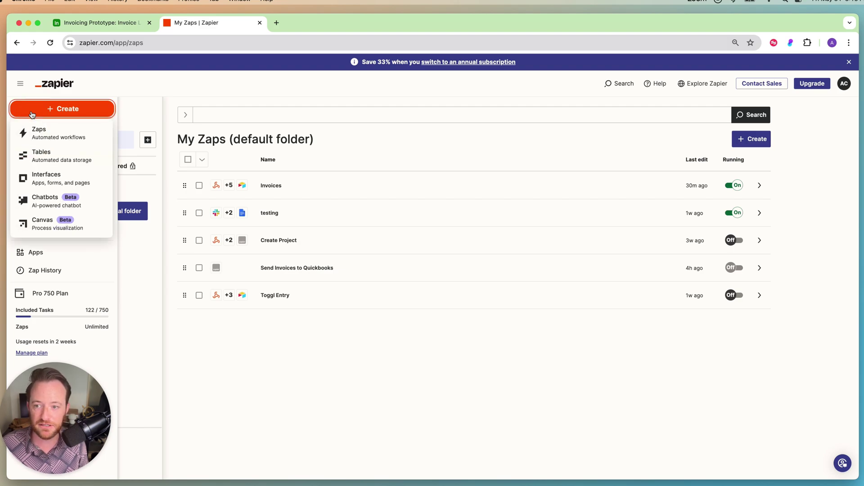
pyautogui.click(52, 131)
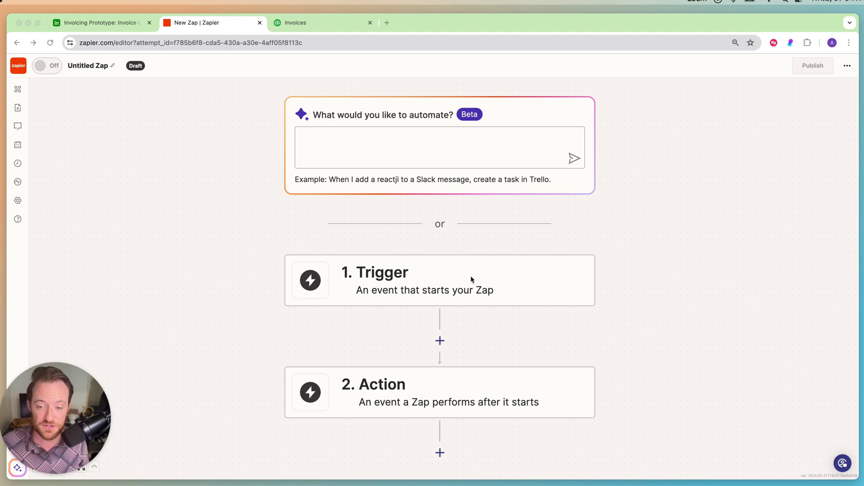
# Step: Choose Webhooks by Zapier as the trigger app
pyautogui.click(457, 280)
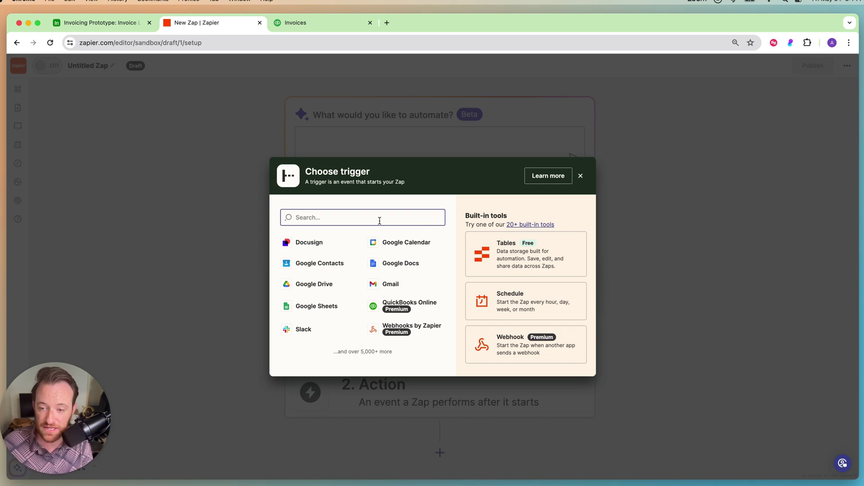
pyautogui.write('webhoo')
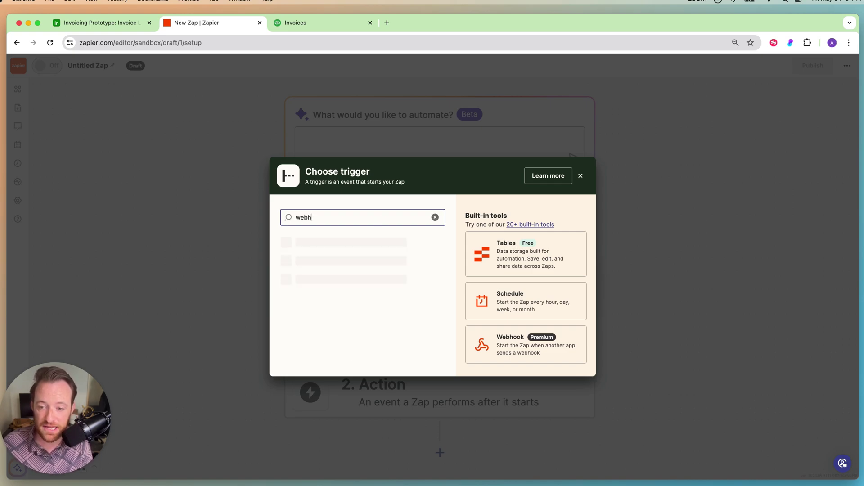
pyautogui.click(323, 247)
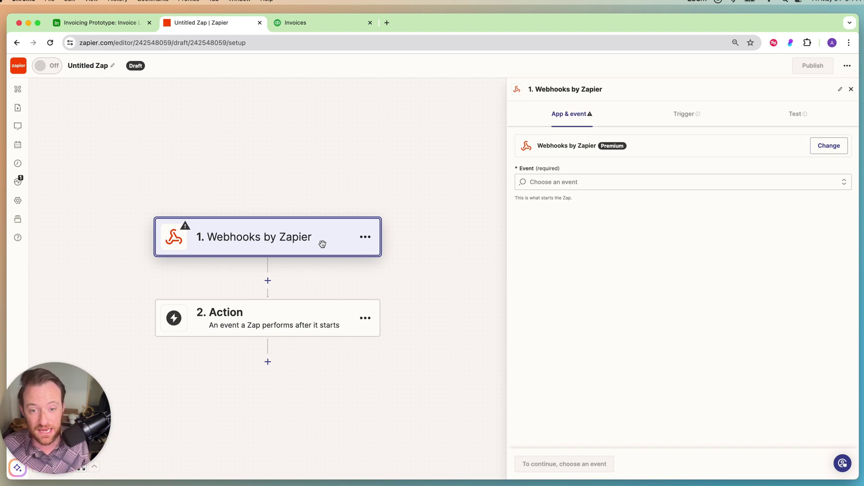
# Step: Set the trigger event to Catch Hook and copy the generated webhook URL
pyautogui.click(590, 182)
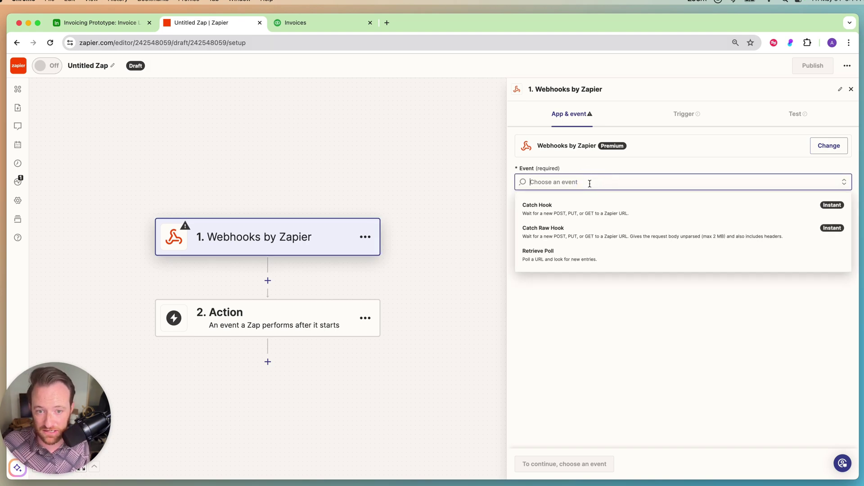
pyautogui.click(583, 214)
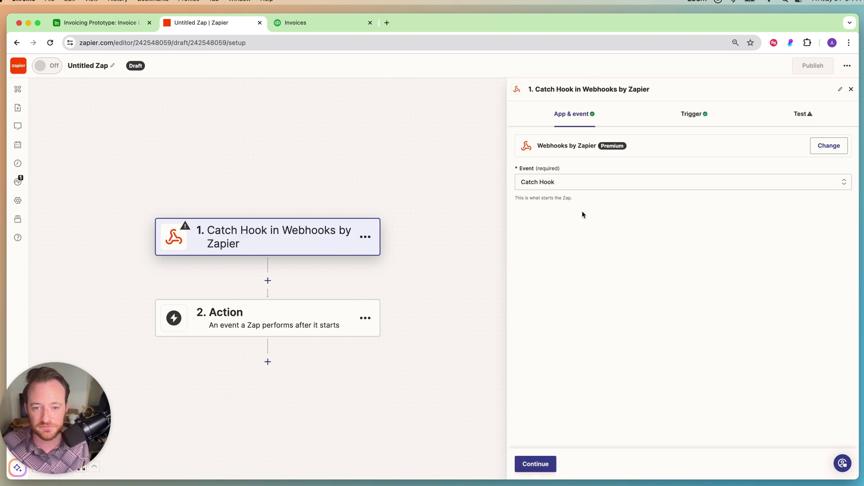
pyautogui.click(545, 466)
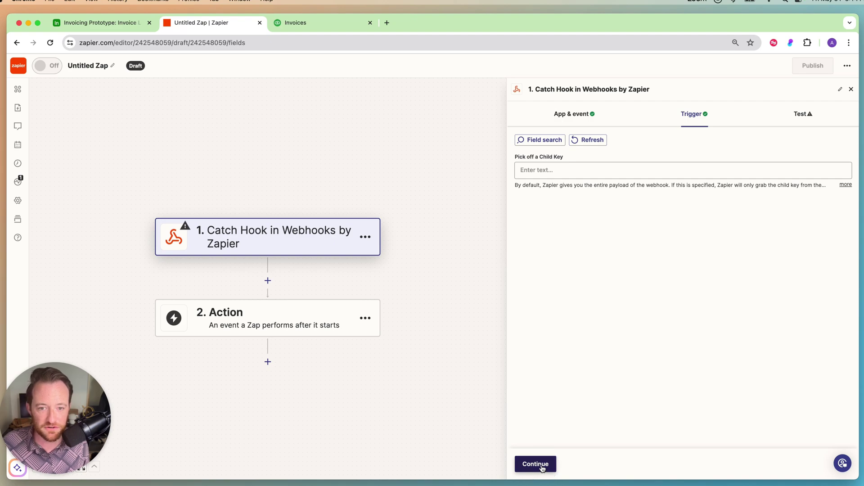
pyautogui.click(542, 467)
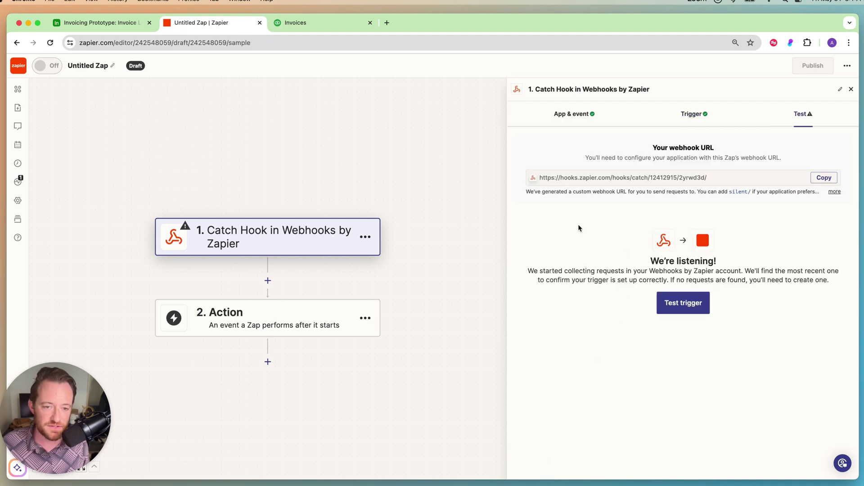
pyautogui.moveTo(543, 180); pyautogui.dragTo(822, 178)
pyautogui.click(824, 177)
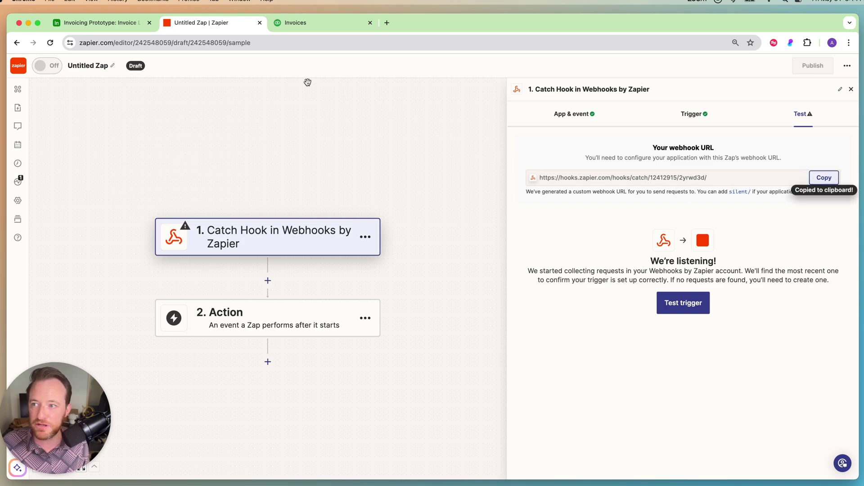
# Step: In Airtable's Invoice table, add a new Formula field named Webhook
pyautogui.click(128, 25)
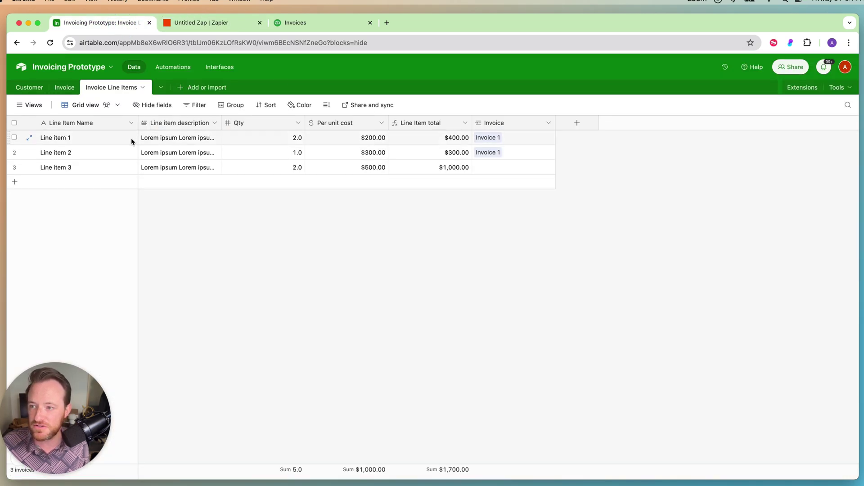
pyautogui.click(64, 87)
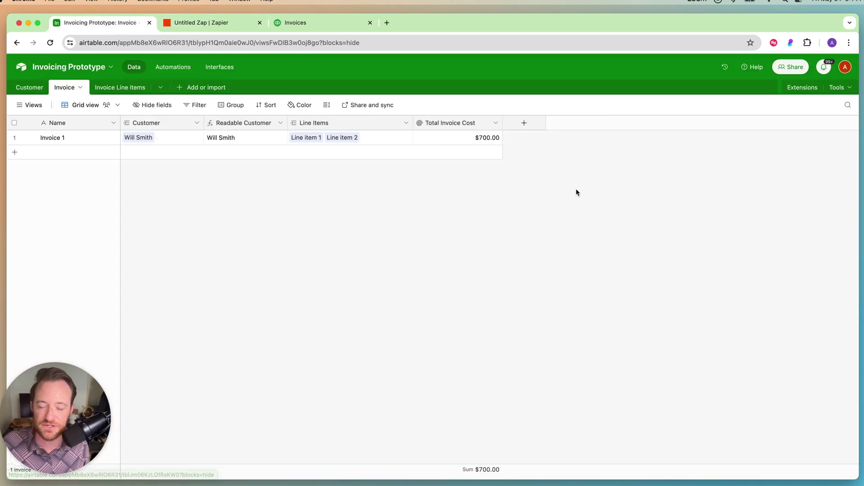
pyautogui.click(524, 123)
pyautogui.click(543, 169)
pyautogui.write('f')
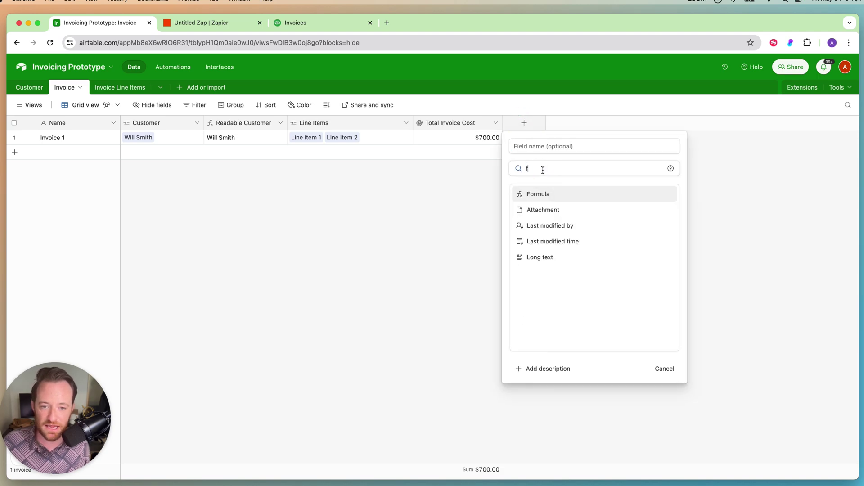
pyautogui.click(548, 194)
pyautogui.write('I')
pyautogui.press('BackSpace')
pyautogui.write('Web')
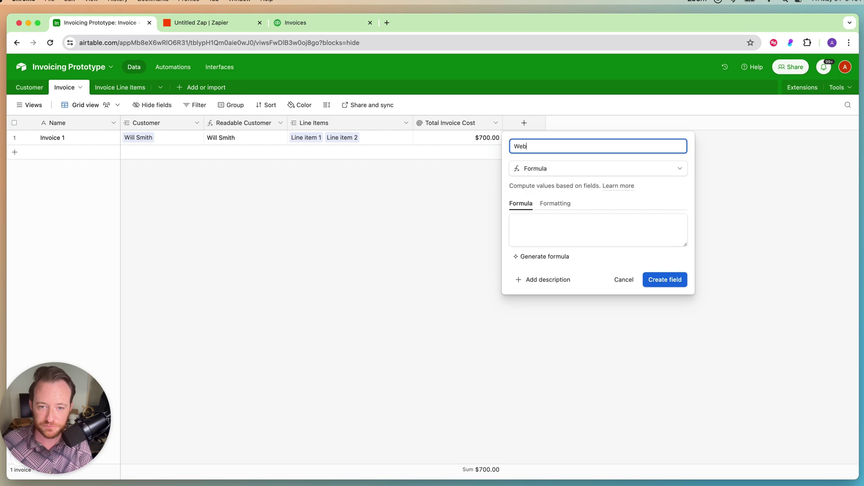
pyautogui.write('hook')
# Step: Enter a CONCATENATE formula joining the pasted hook URL, '?recid=' and RECORD_ID(), then create the field
pyautogui.click(527, 227)
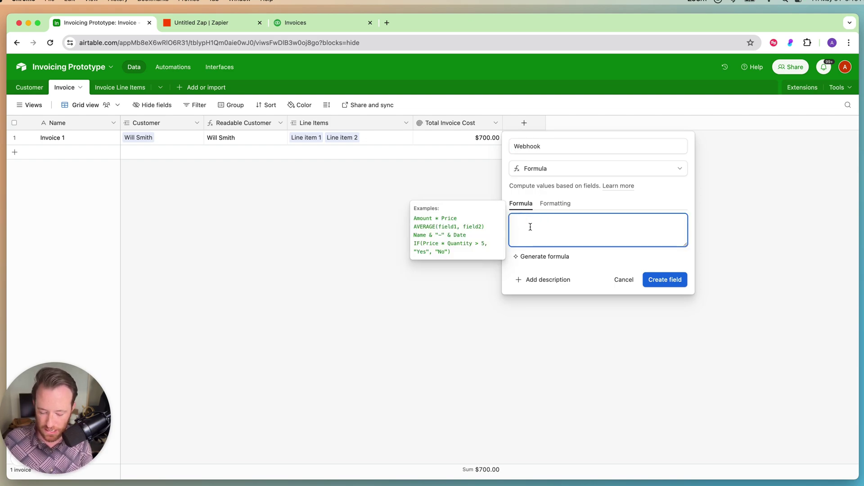
pyautogui.write('conc')
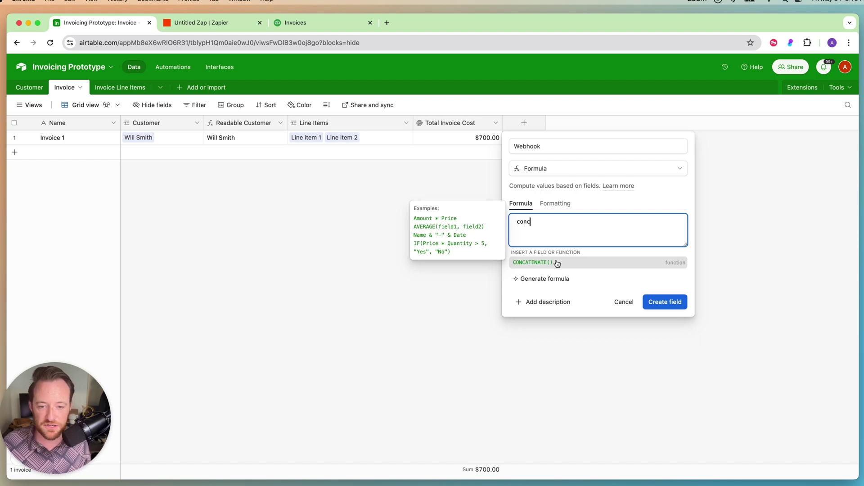
pyautogui.click(556, 261)
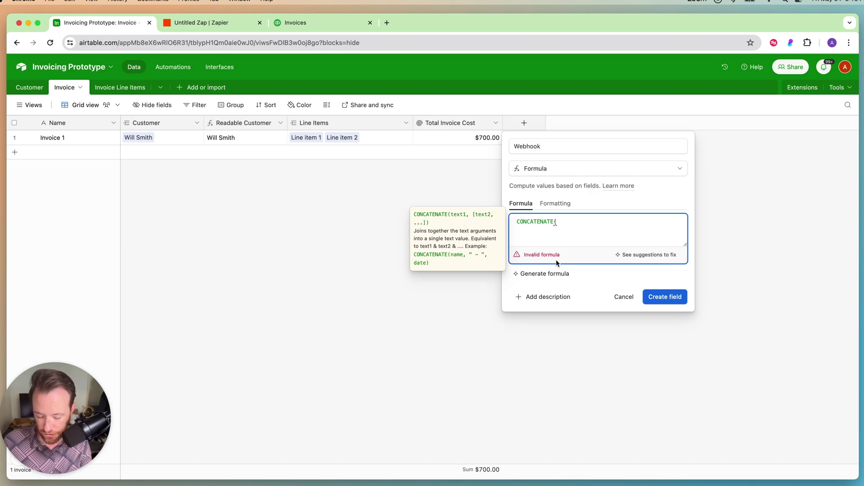
pyautogui.write('""')
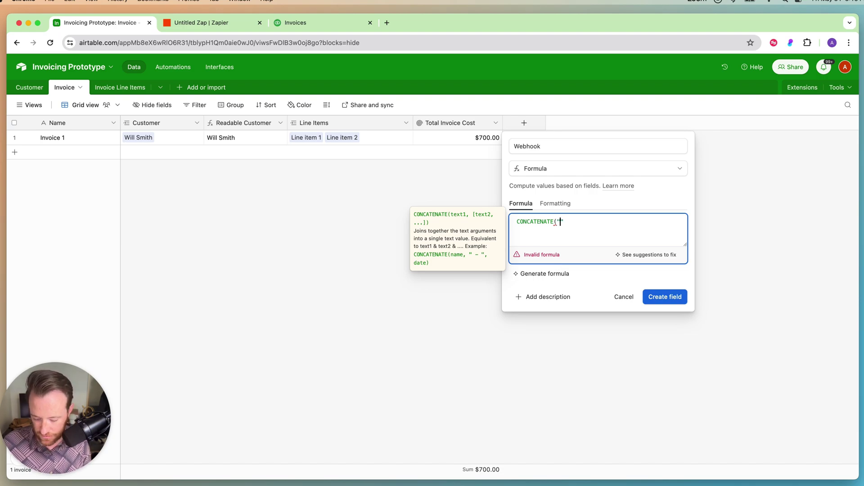
pyautogui.press('super+v')
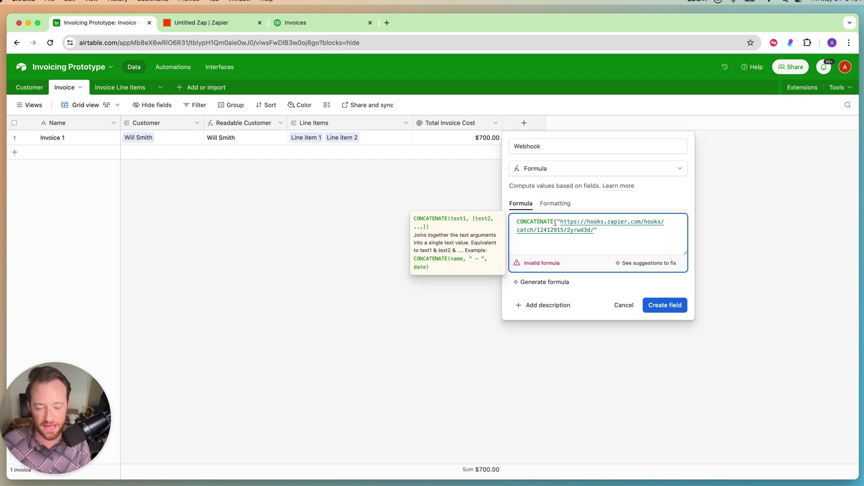
pyautogui.write('?recid')
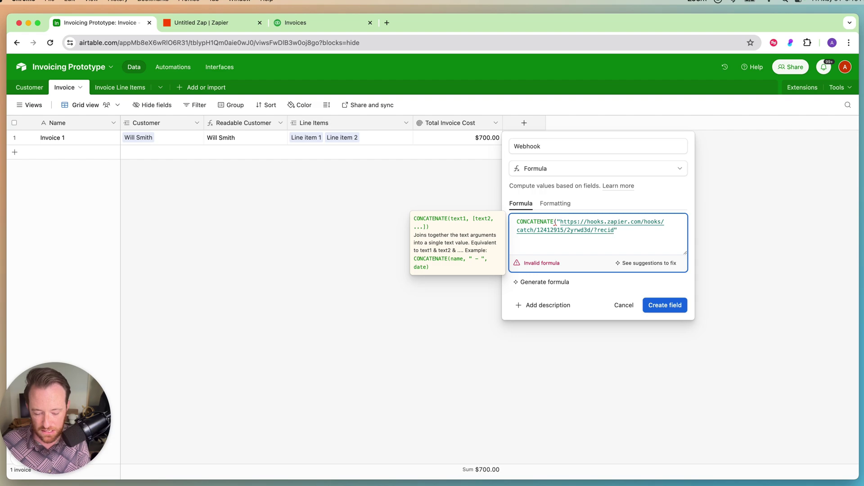
pyautogui.write('=')
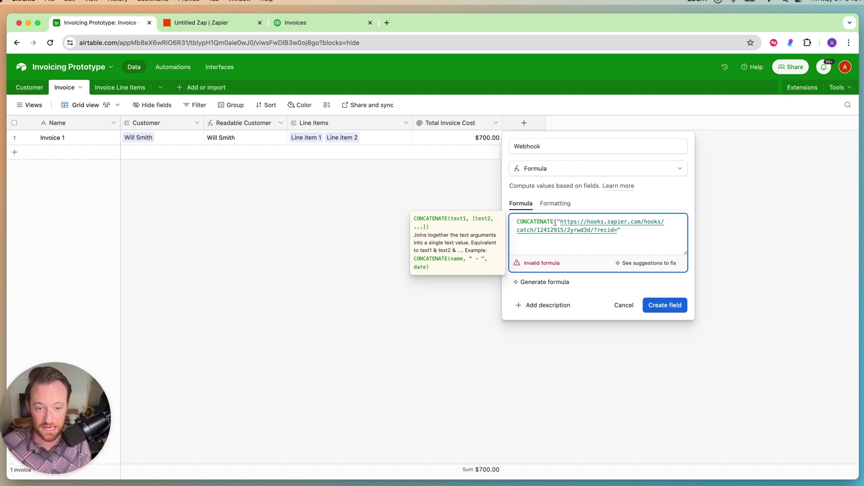
pyautogui.write(',')
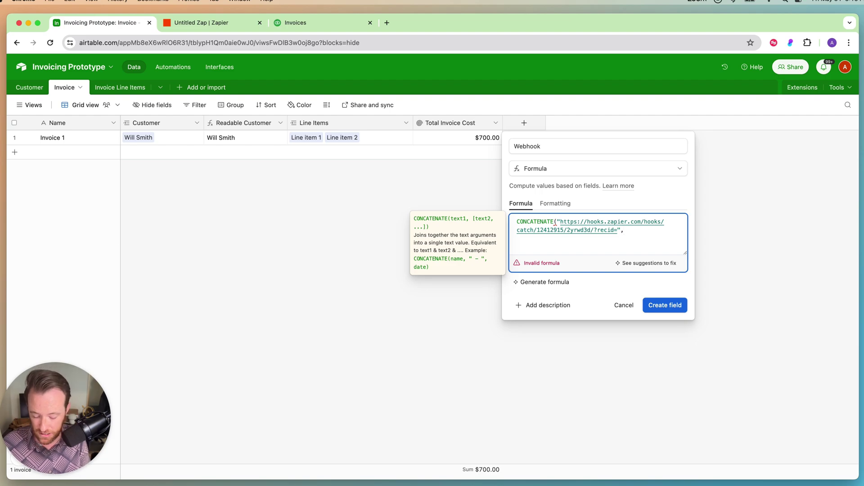
pyautogui.write('record')
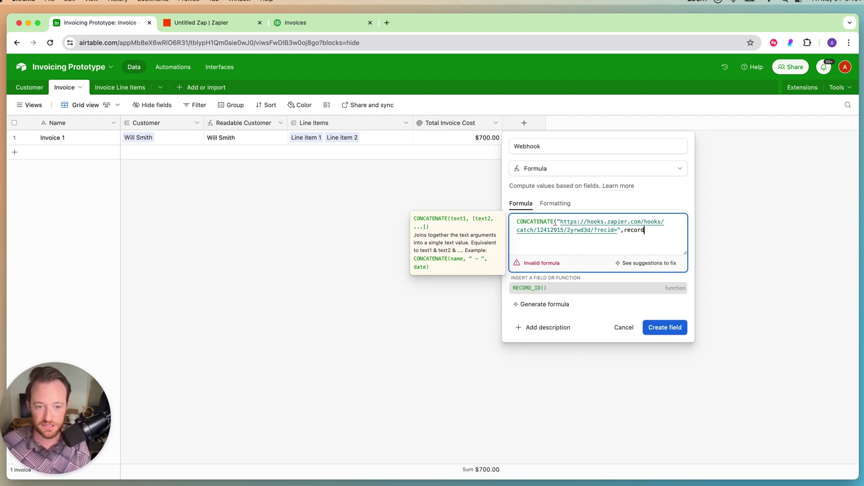
pyautogui.click(544, 289)
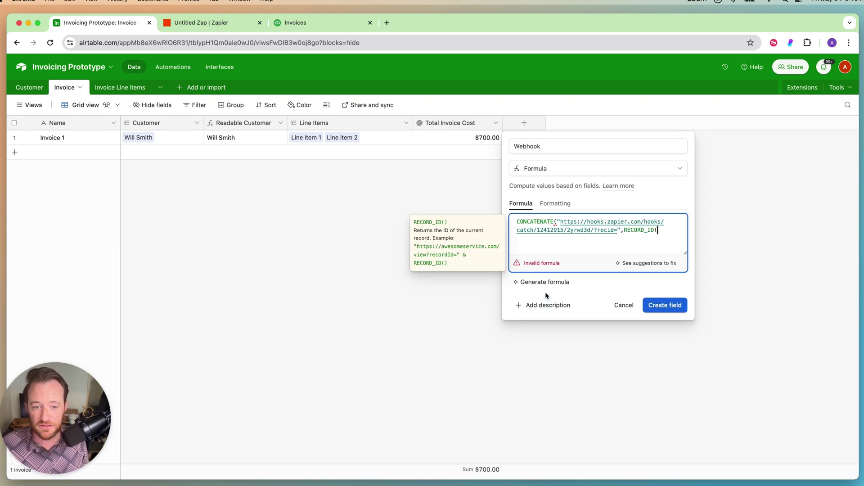
pyautogui.write('))')
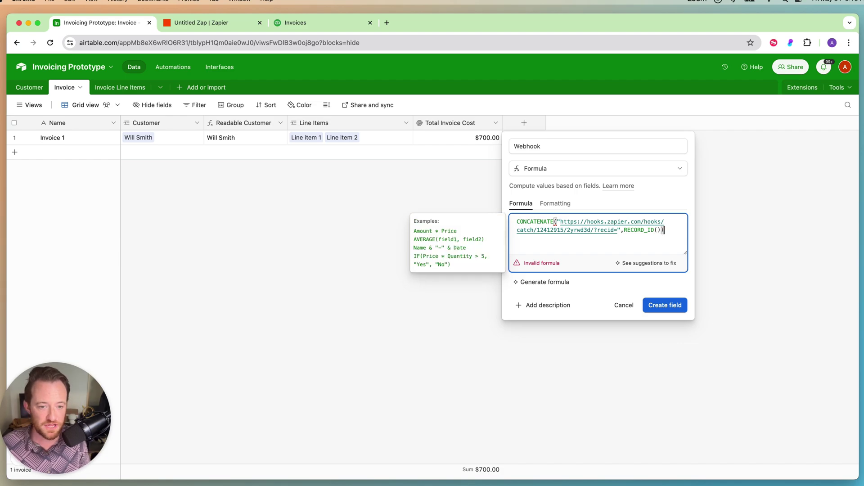
pyautogui.click(666, 304)
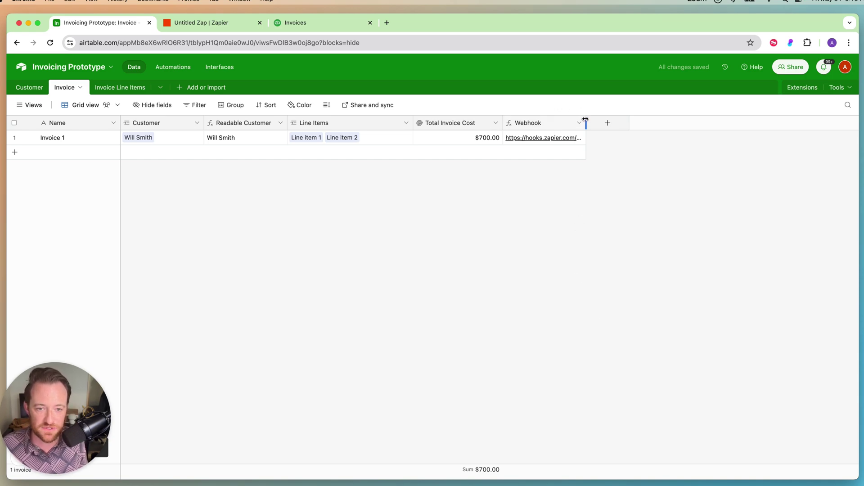
# Step: Resize the Webhook column and start a new field named recid
pyautogui.moveTo(586, 121); pyautogui.dragTo(796, 121)
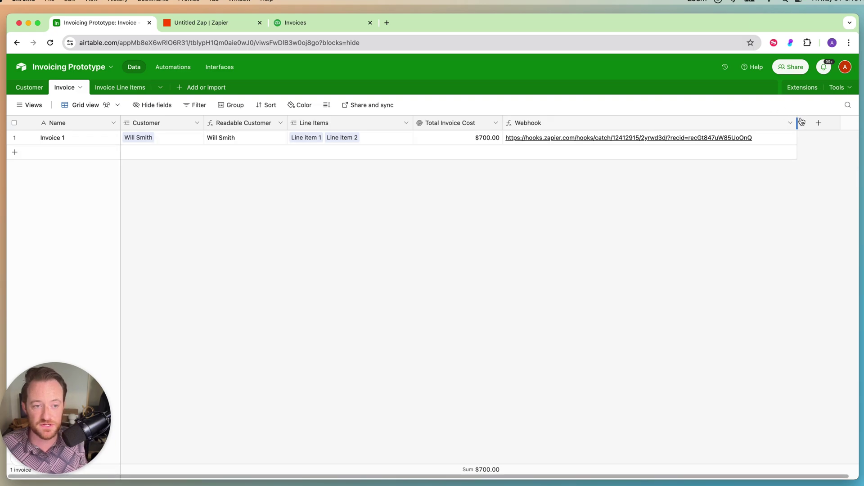
pyautogui.moveTo(796, 123); pyautogui.dragTo(699, 139)
pyautogui.click(719, 122)
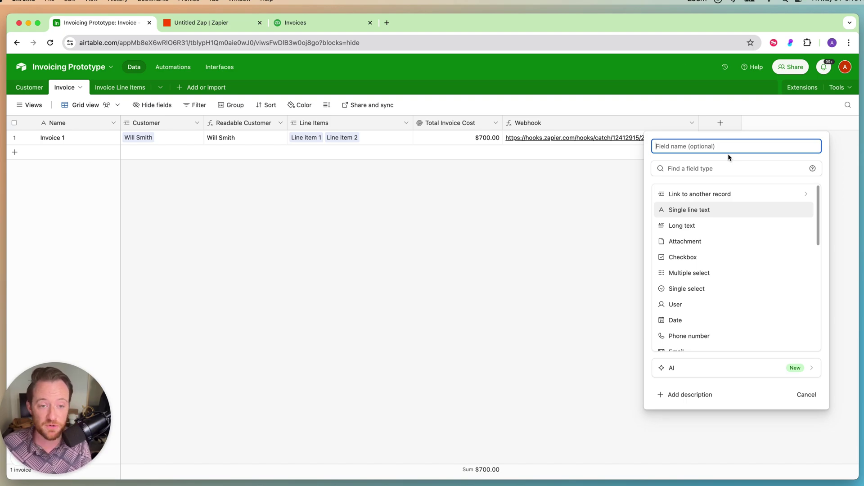
pyautogui.write('reid')
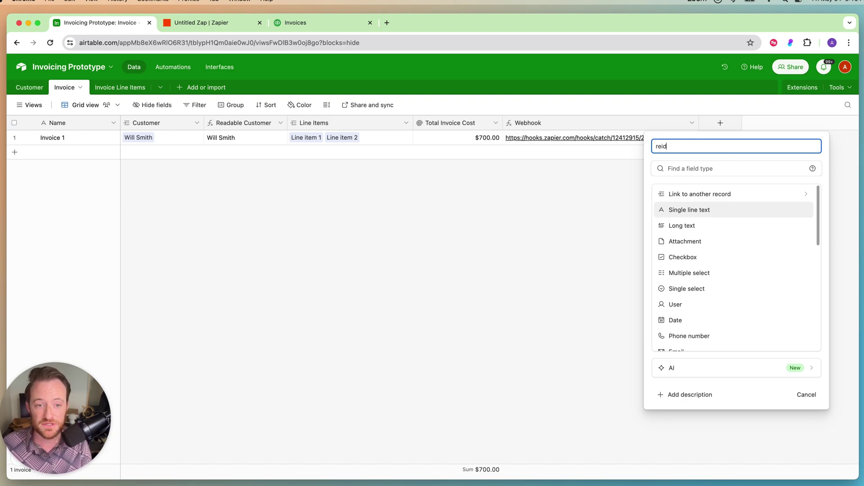
pyautogui.press('BackSpace')
pyautogui.write('cid')
pyautogui.press('Tab')
# Step: Make recid a Formula field containing RECORD_ID() and create it
pyautogui.write('form')
pyautogui.click(720, 195)
pyautogui.click(702, 219)
pyautogui.write('rec')
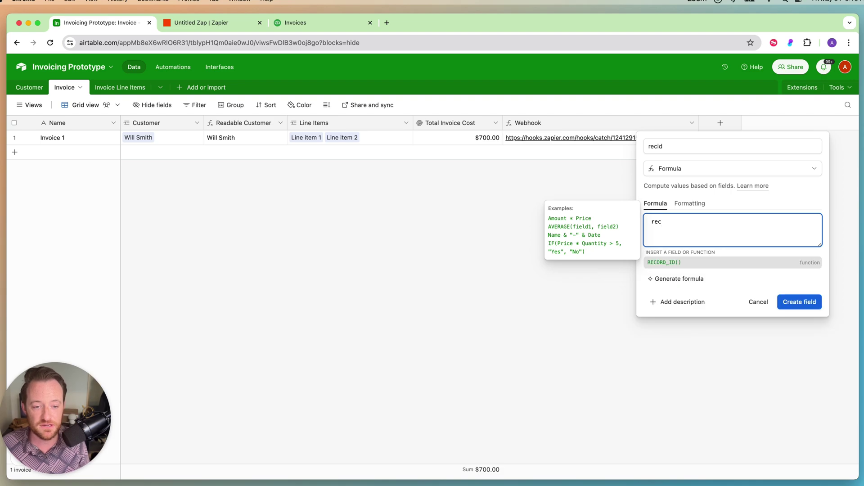
pyautogui.click(672, 267)
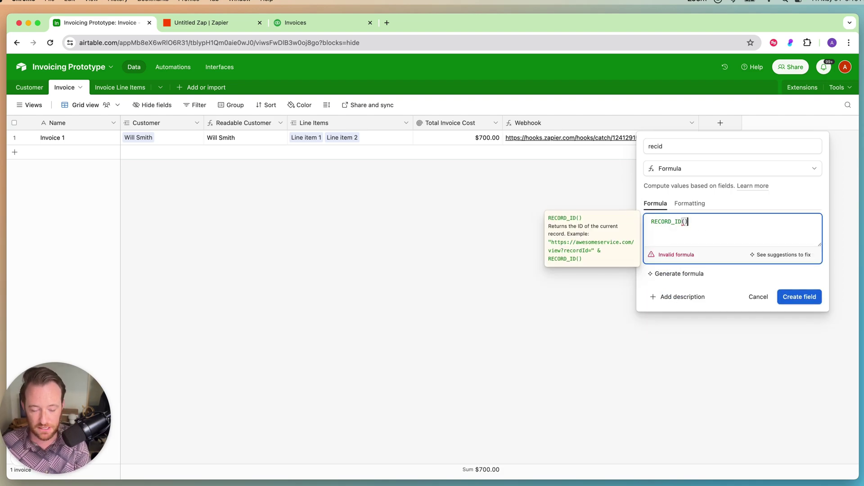
pyautogui.click(810, 296)
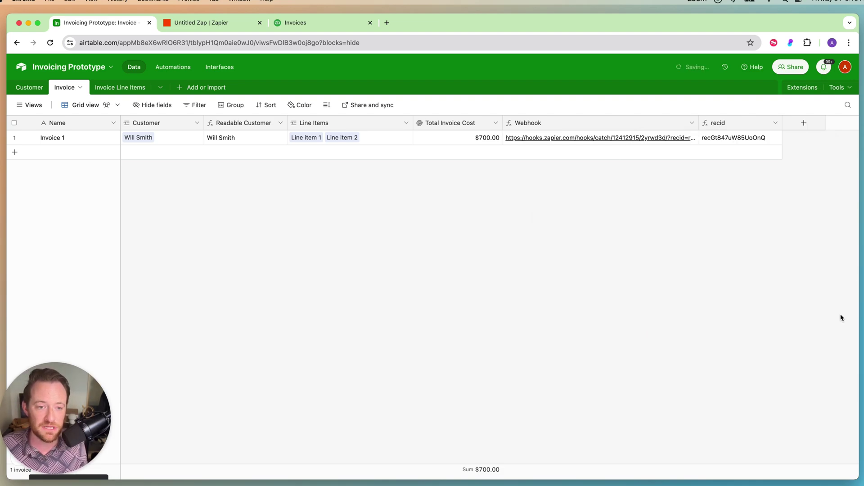
# Step: Edit the Webhook formula, replacing RECORD_ID() with the recid field
pyautogui.moveTo(783, 122); pyautogui.dragTo(801, 123)
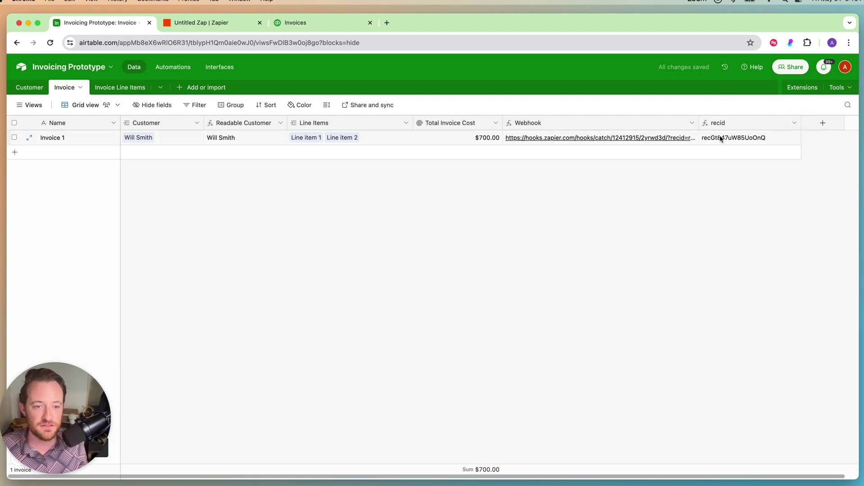
pyautogui.click(691, 123)
pyautogui.click(676, 143)
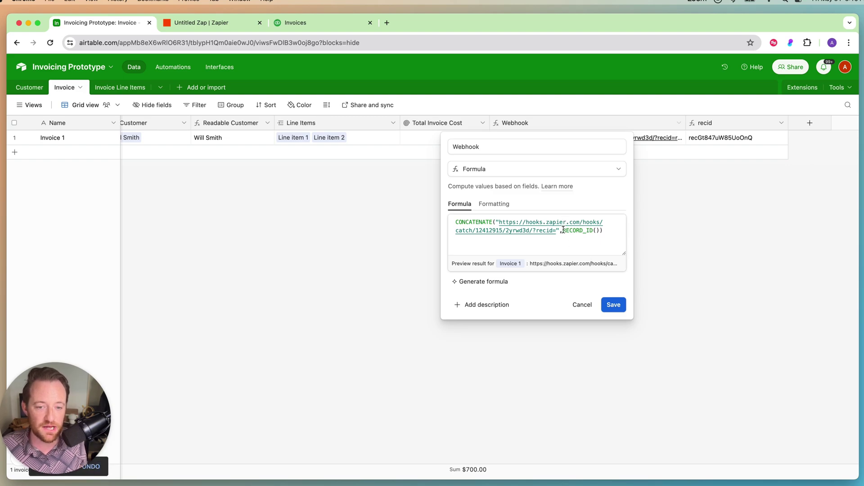
pyautogui.moveTo(563, 230); pyautogui.dragTo(601, 231)
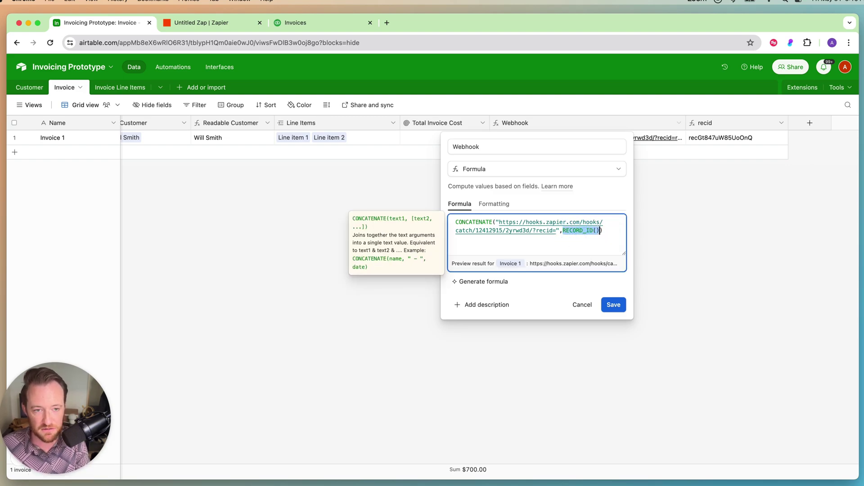
pyautogui.write('reci')
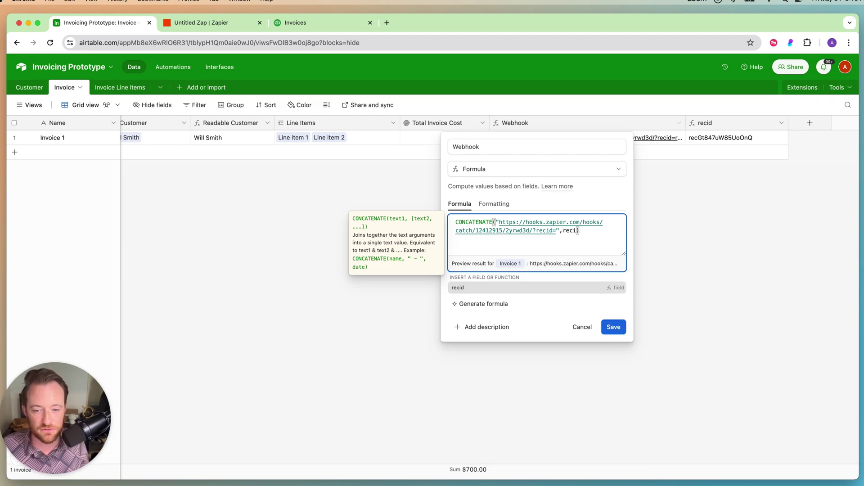
pyautogui.click(536, 289)
# Step: Save the Webhook formula, widen its column and open an invoice's Webhook URL
pyautogui.click(607, 305)
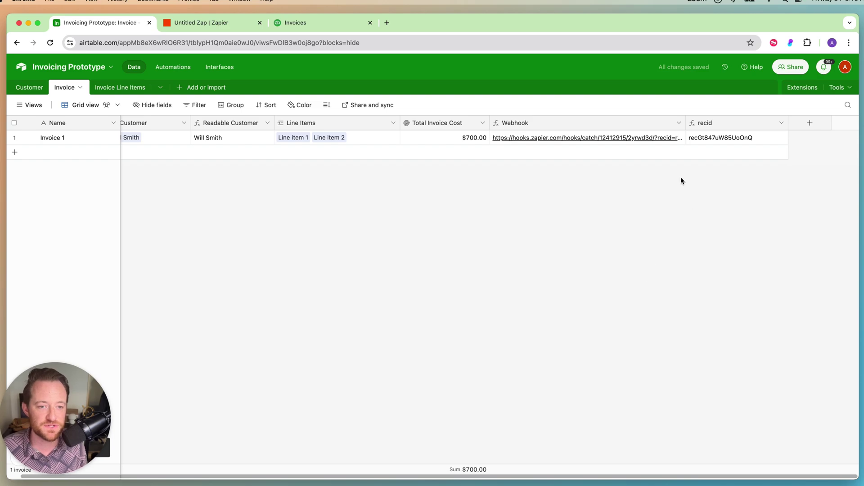
pyautogui.moveTo(685, 122); pyautogui.dragTo(753, 123)
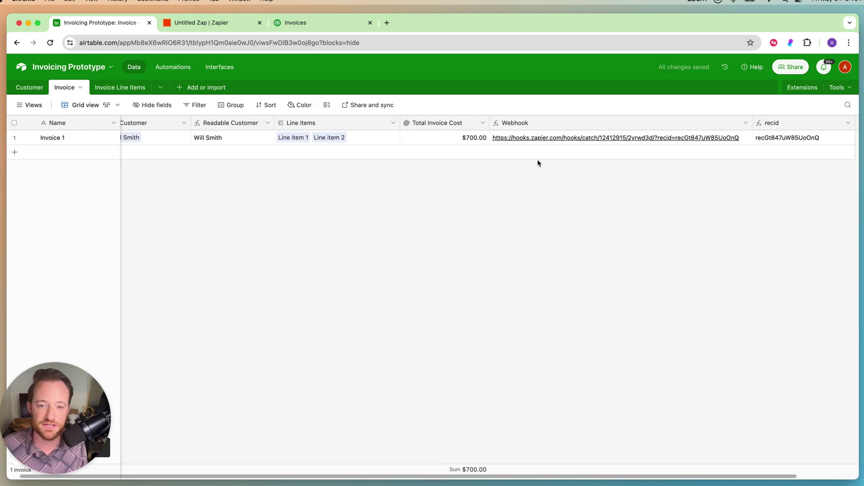
pyautogui.click(540, 139)
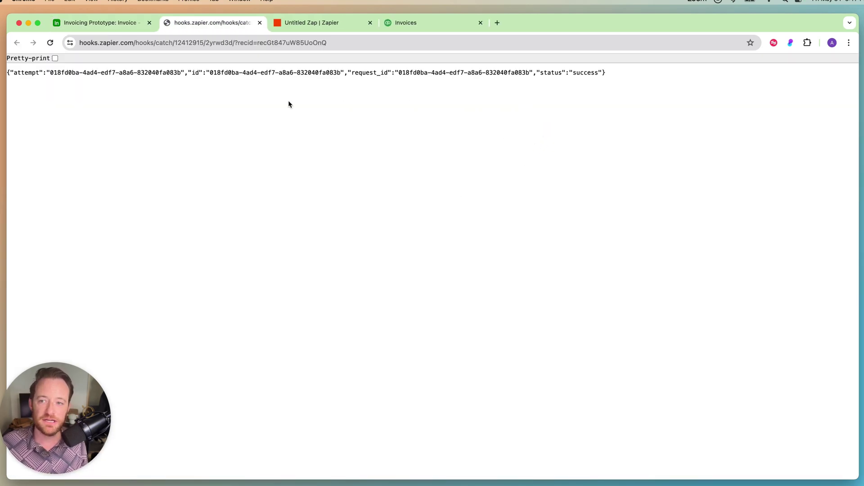
# Step: Confirm the success status in the response, then return to the Zapier zap editor
pyautogui.moveTo(71, 80); pyautogui.dragTo(603, 89)
pyautogui.click(550, 69)
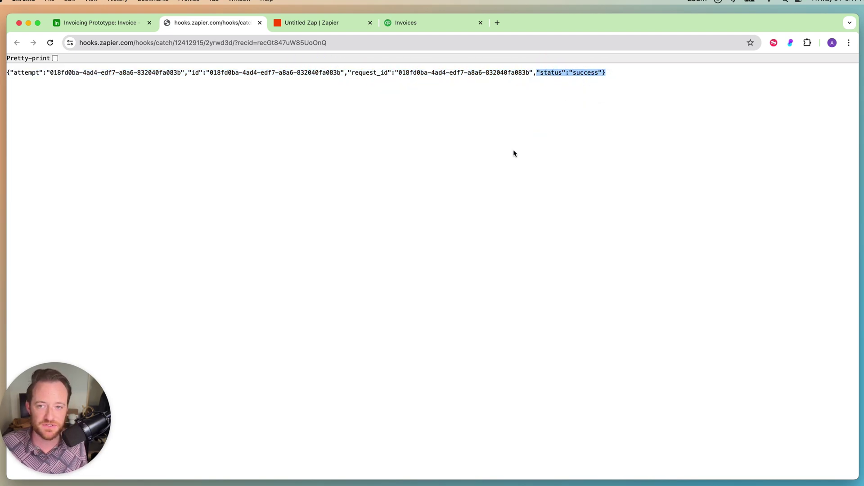
pyautogui.click(260, 23)
pyautogui.click(218, 22)
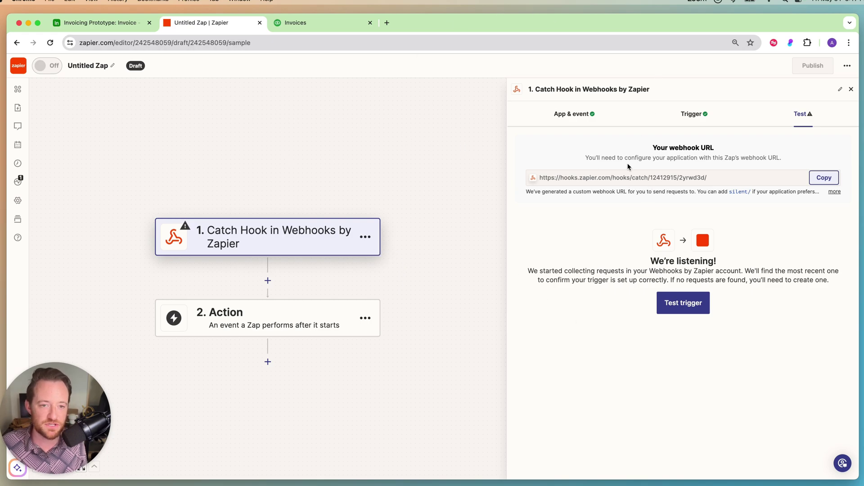
# Step: Test the trigger to load request A, then rename the zap 'Send invoices to quickbooks'
pyautogui.click(676, 302)
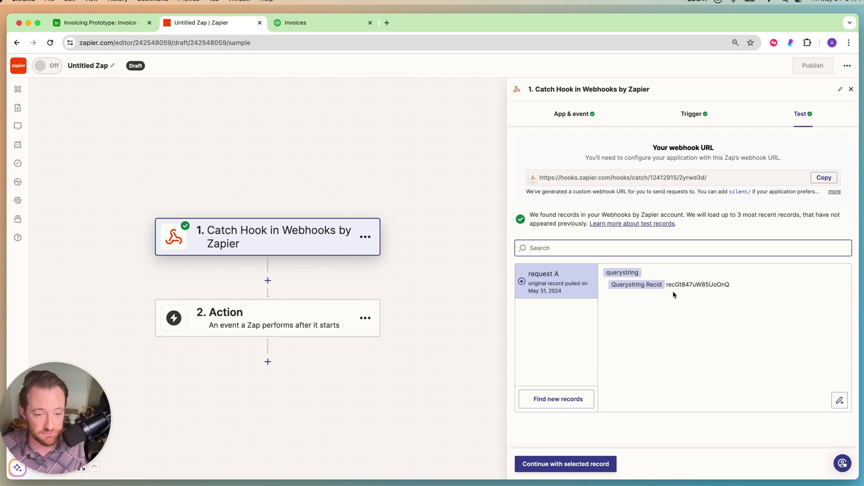
pyautogui.moveTo(666, 285); pyautogui.dragTo(739, 293)
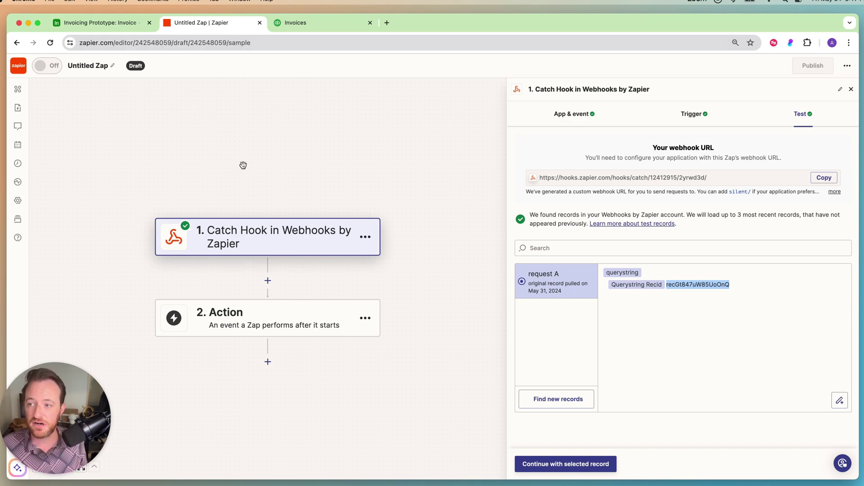
pyautogui.click(94, 66)
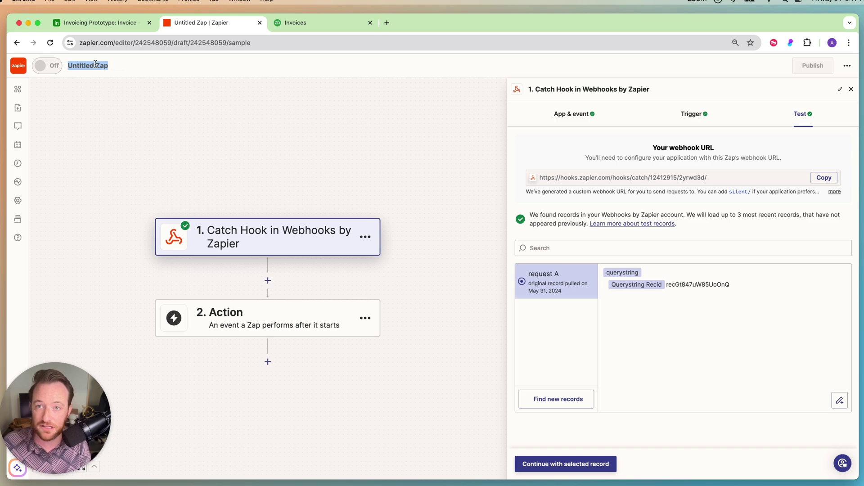
pyautogui.write('Send invoic')
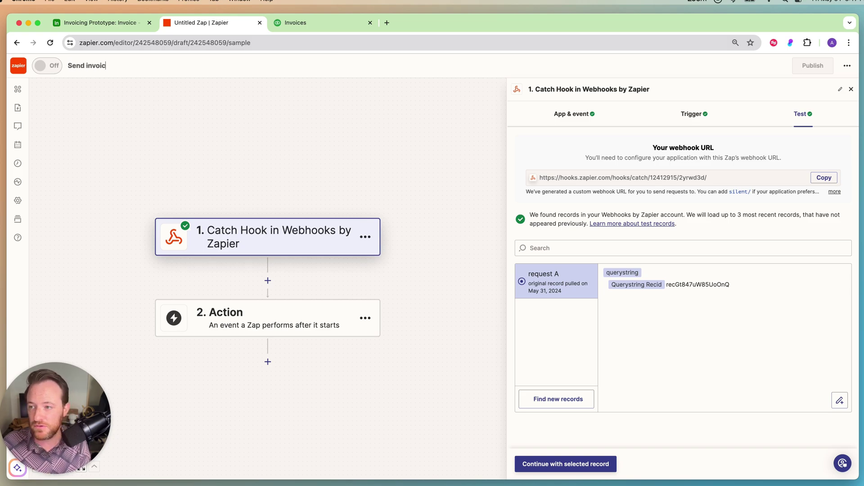
pyautogui.write('es to quickbo')
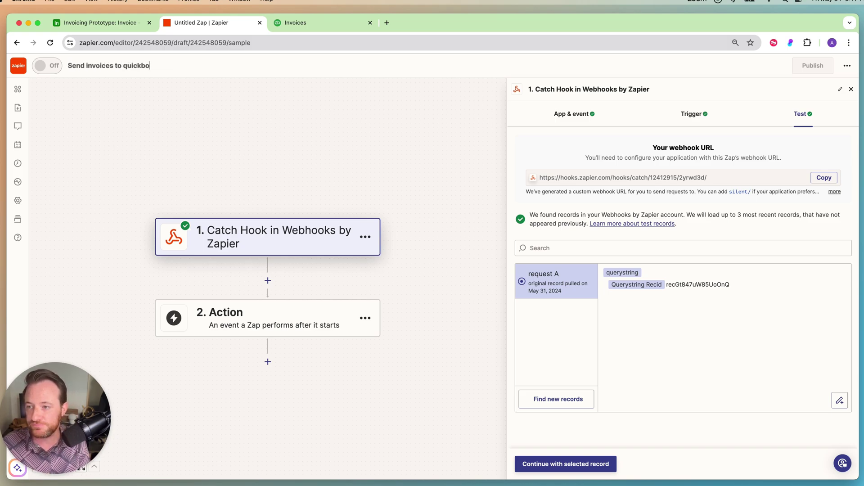
pyautogui.write('oks')
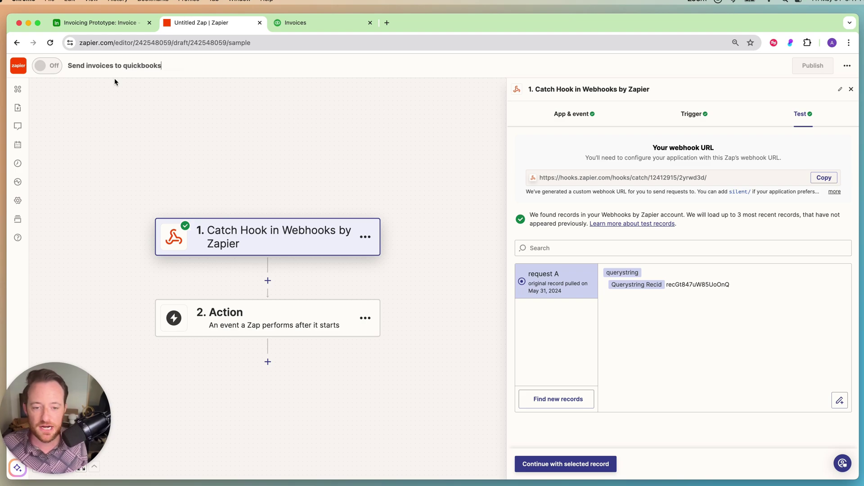
pyautogui.click(339, 142)
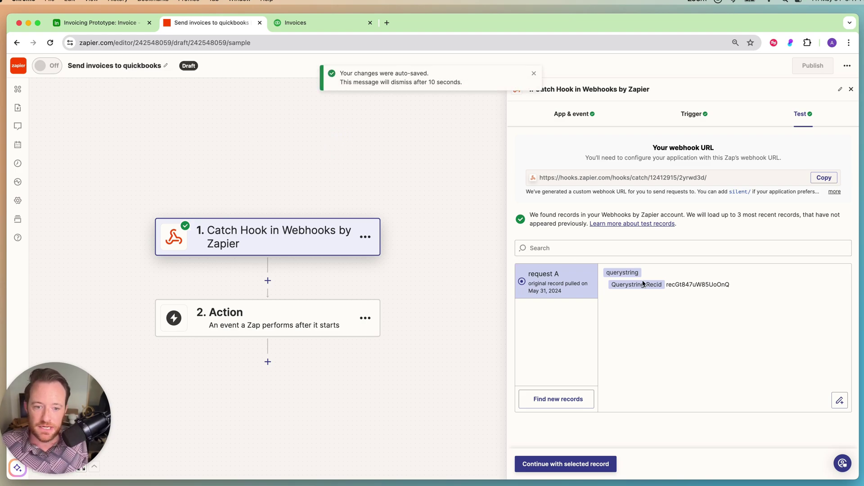
# Step: Inspect the Querystring Recid value in the caught request
pyautogui.moveTo(667, 284); pyautogui.dragTo(745, 285)
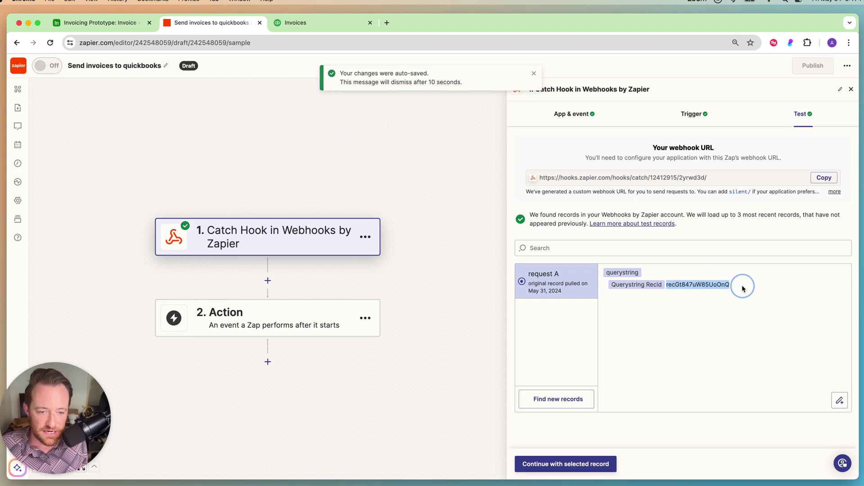
pyautogui.click(735, 305)
pyautogui.tripleClick(737, 289)
# Step: Make step 2 an Airtable action with the Find Record event
pyautogui.click(704, 325)
pyautogui.click(304, 327)
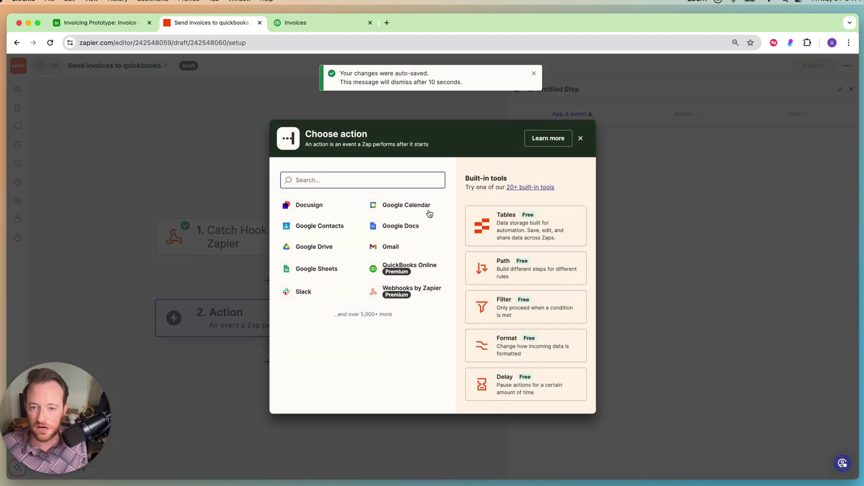
pyautogui.write('airtabl')
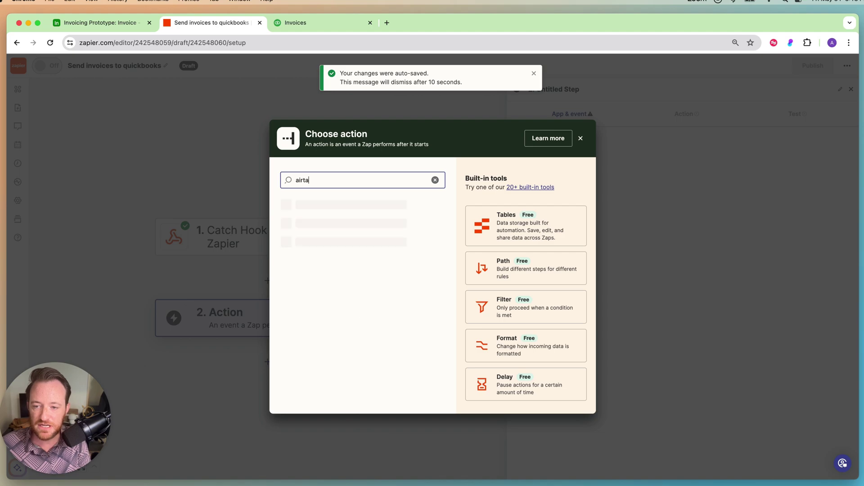
pyautogui.click(321, 208)
pyautogui.click(596, 178)
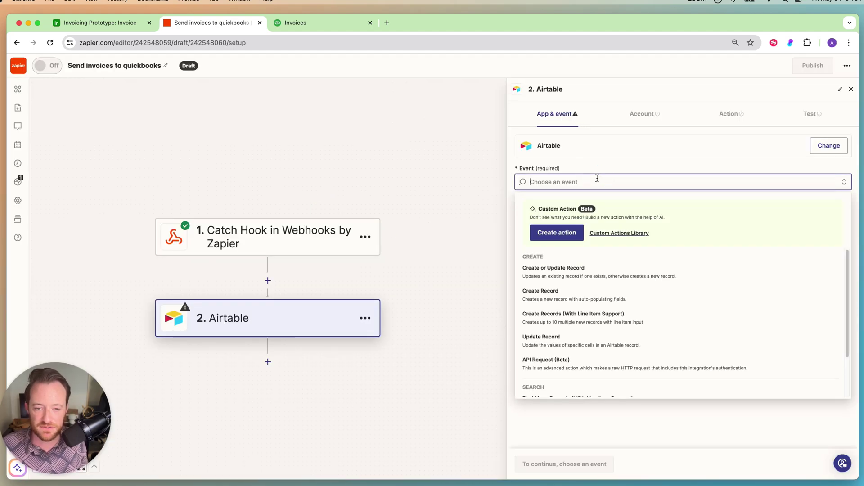
pyautogui.write('find')
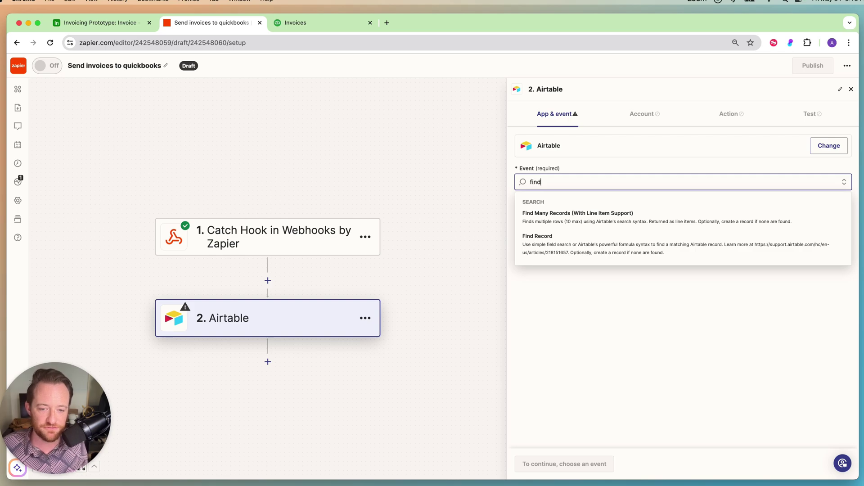
pyautogui.click(584, 248)
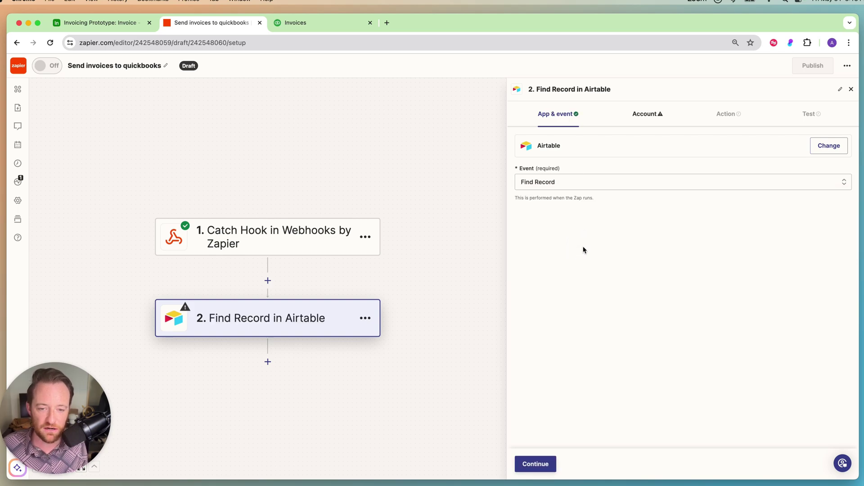
# Step: Connect the existing Airtable account and continue to the search settings
pyautogui.click(549, 465)
pyautogui.click(838, 149)
pyautogui.click(620, 224)
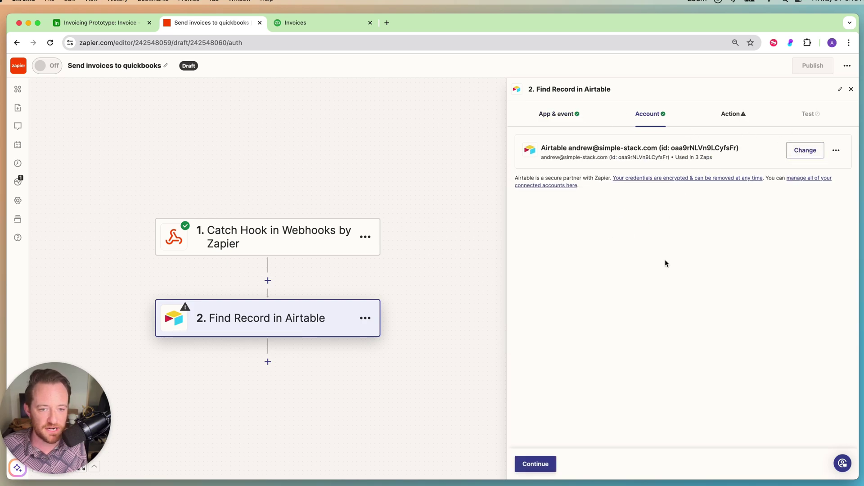
pyautogui.click(538, 464)
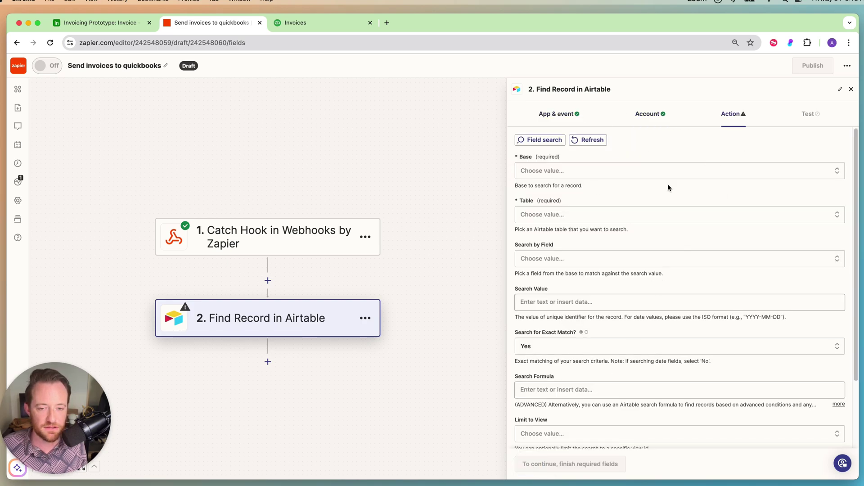
# Step: Point the Find Record step at the Invoicing Prototype base's Invoice table
pyautogui.click(638, 174)
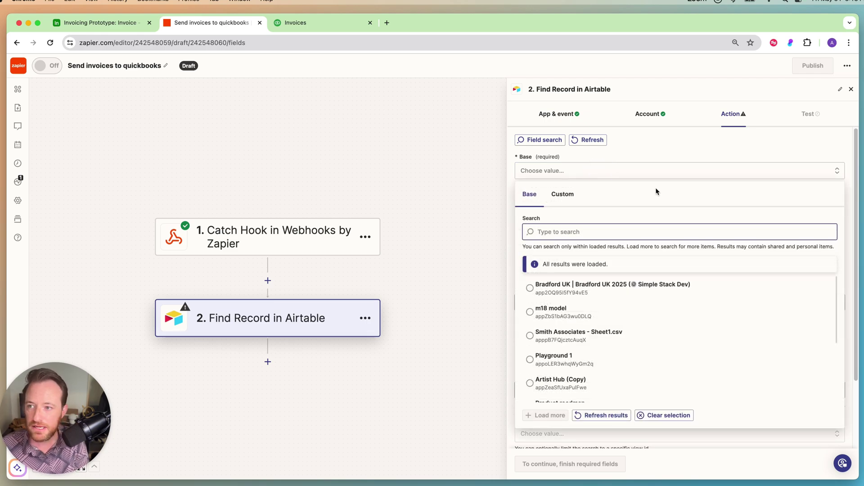
pyautogui.write('invoic')
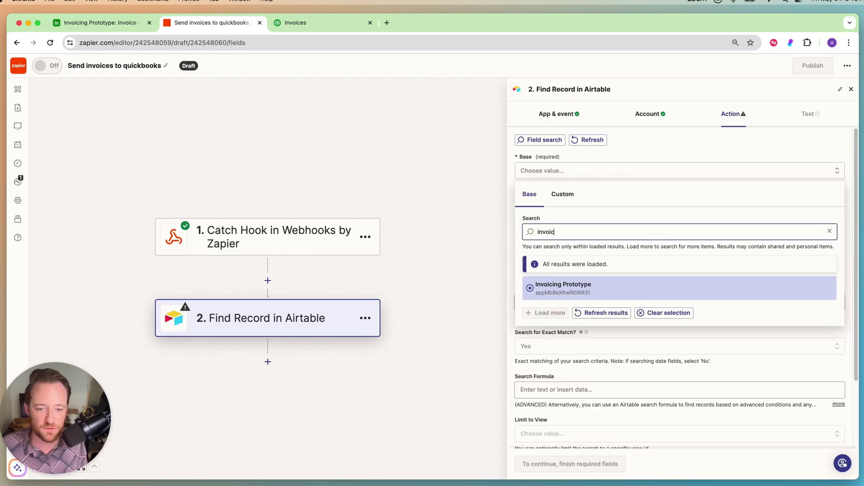
pyautogui.click(613, 291)
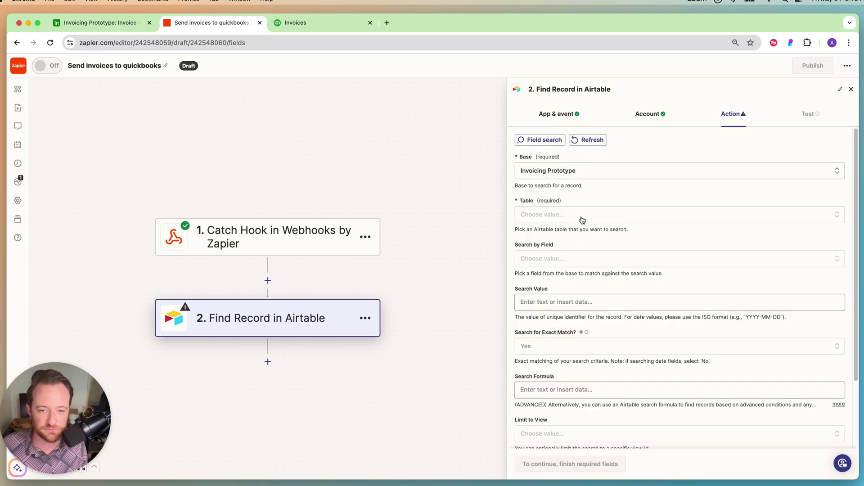
pyautogui.click(573, 204)
pyautogui.click(576, 345)
# Step: Search by the recid field, using the webhook's Querystring Recid as the search value
pyautogui.scroll(-3, 565, 218)
pyautogui.click(549, 175)
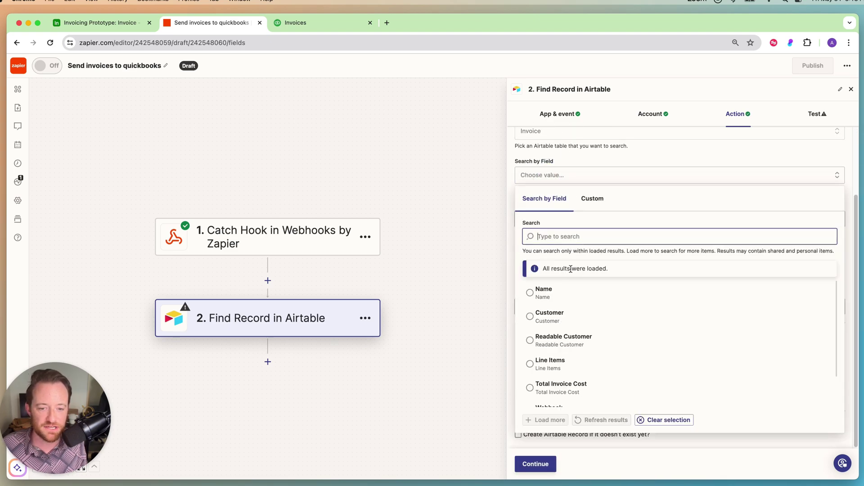
pyautogui.scroll(-2, 576, 332)
pyautogui.click(540, 398)
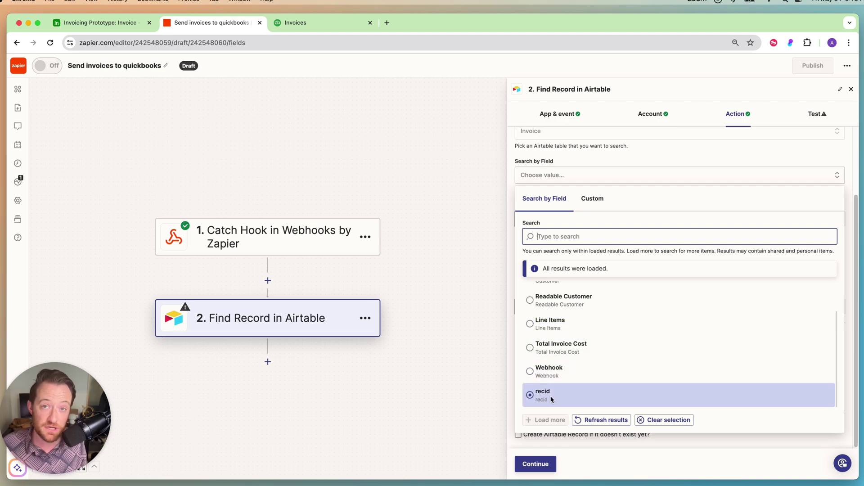
pyautogui.click(551, 399)
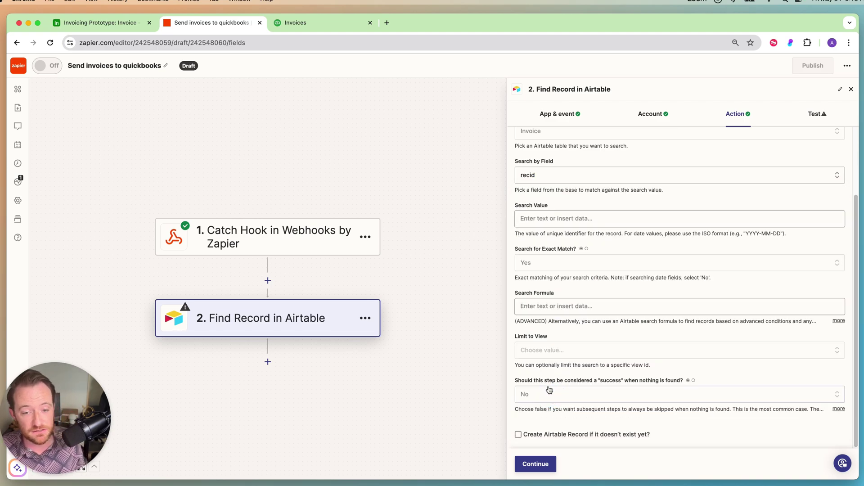
pyautogui.click(606, 219)
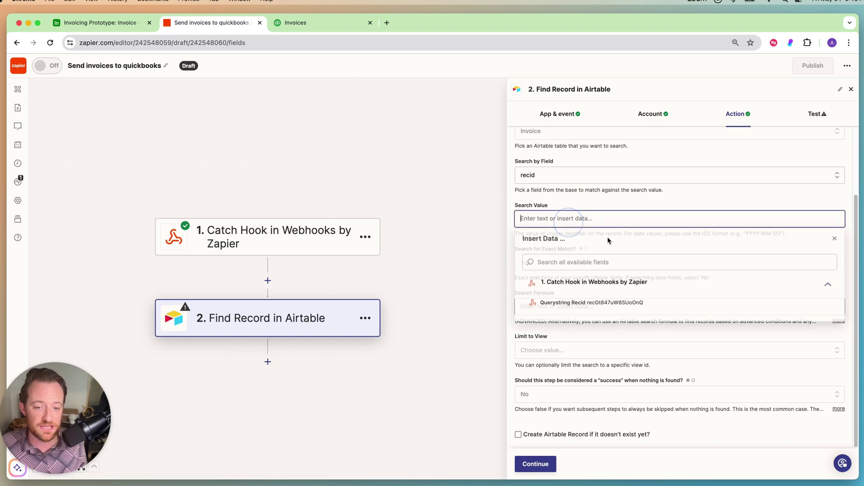
pyautogui.click(617, 305)
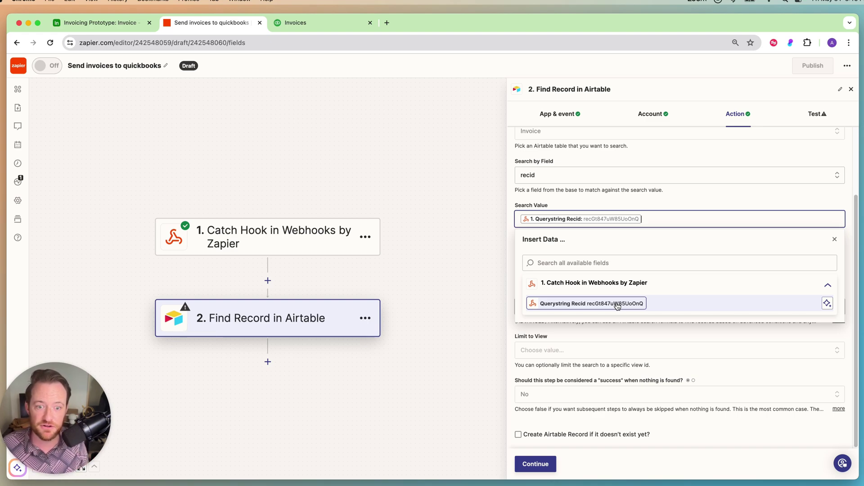
pyautogui.click(691, 333)
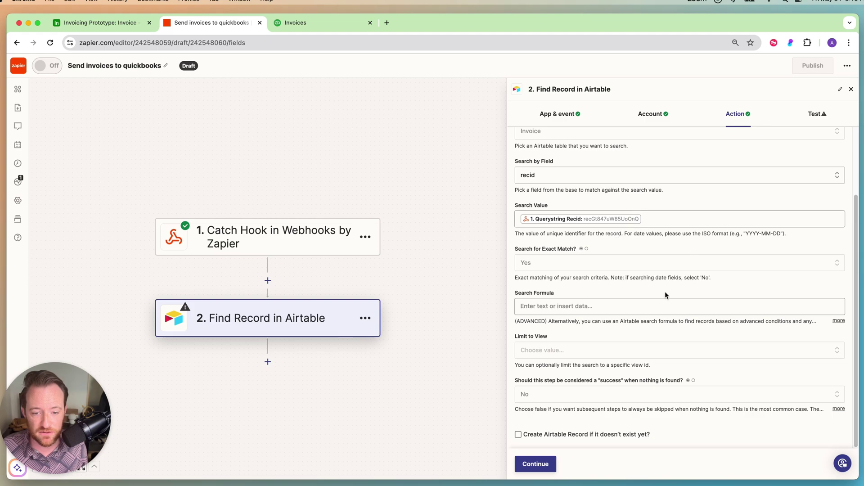
# Step: Test the Find Record step and review the returned Invoice 1 record's Line Items IDs
pyautogui.click(547, 456)
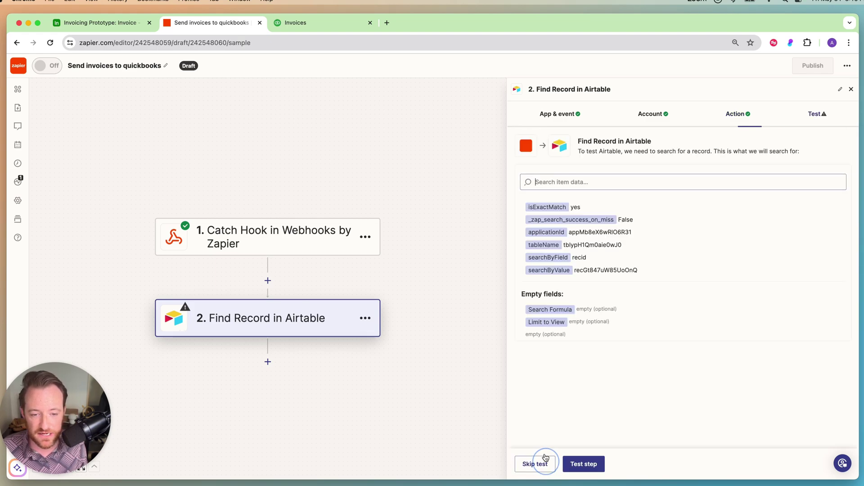
pyautogui.click(590, 463)
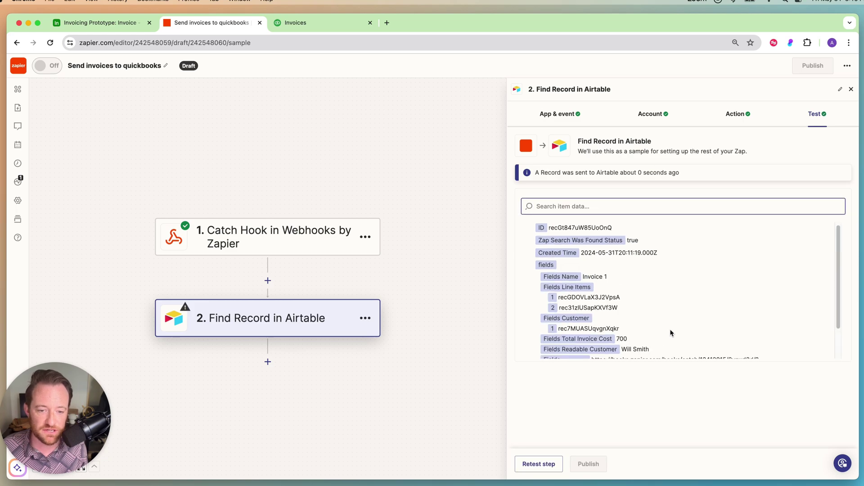
pyautogui.scroll(-2, 572, 270)
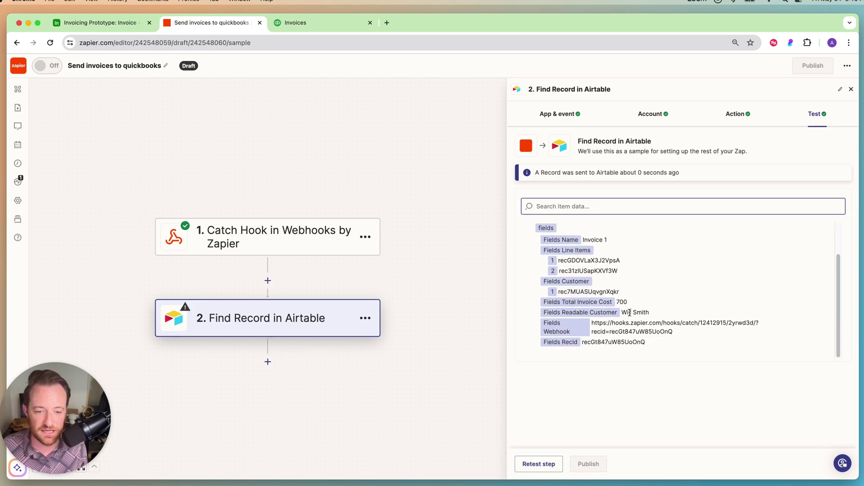
pyautogui.moveTo(616, 302); pyautogui.dragTo(636, 303)
pyautogui.scroll(2, 638, 323)
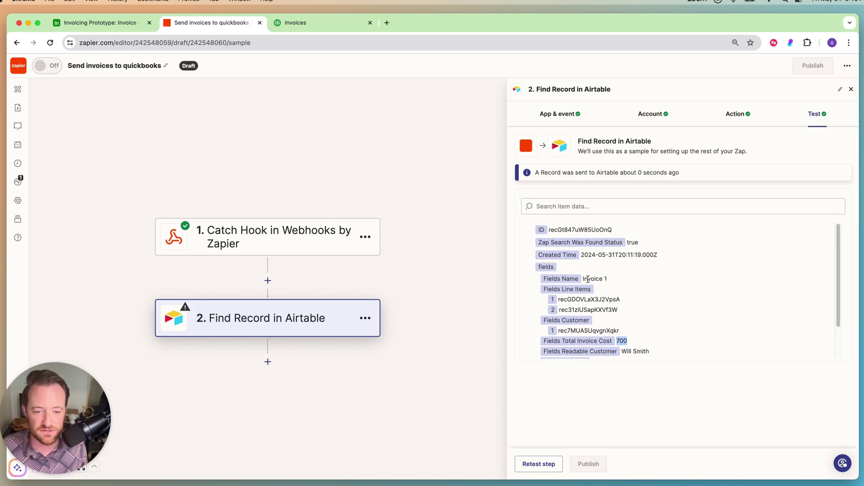
pyautogui.moveTo(581, 273); pyautogui.dragTo(609, 273)
pyautogui.scroll(-1, 626, 302)
pyautogui.scroll(-1, 625, 302)
pyautogui.moveTo(560, 281); pyautogui.dragTo(621, 293)
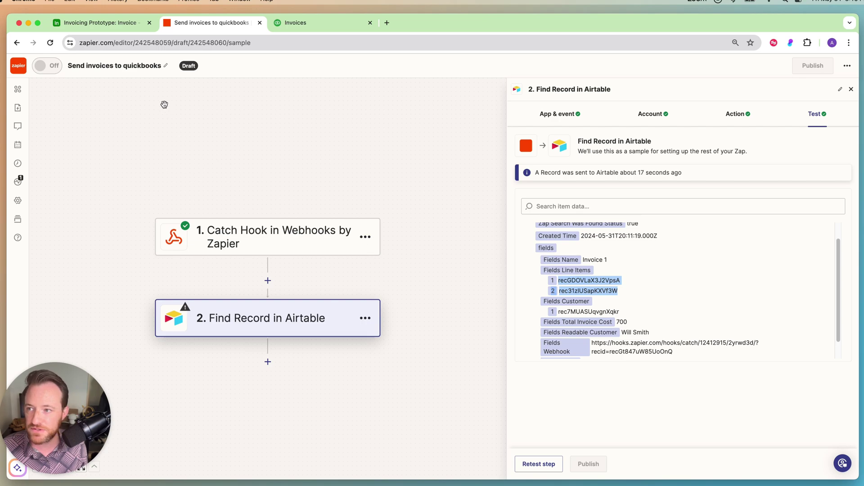
# Step: Compare Airtable's Line Items cell with the line item IDs returned by the test
pyautogui.click(101, 27)
pyautogui.click(416, 231)
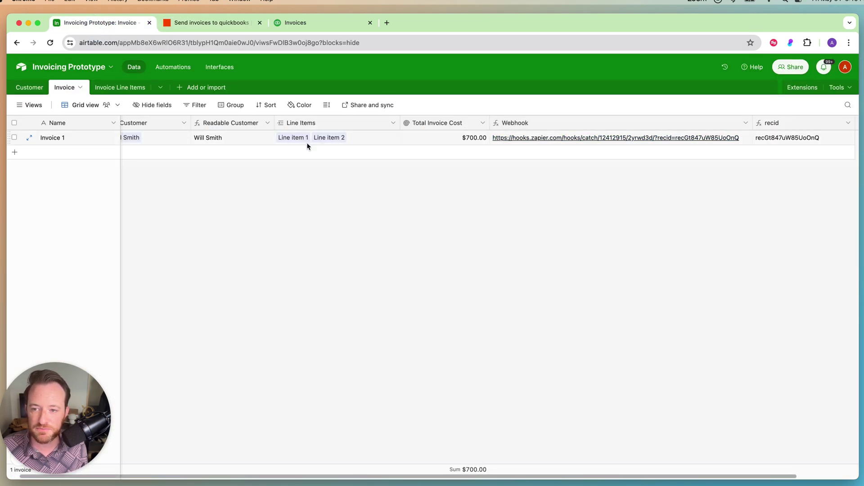
pyautogui.click(307, 143)
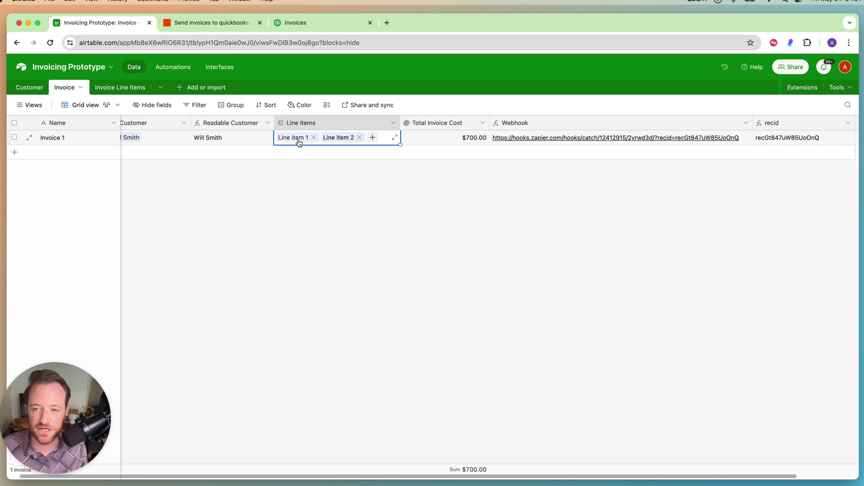
pyautogui.click(212, 25)
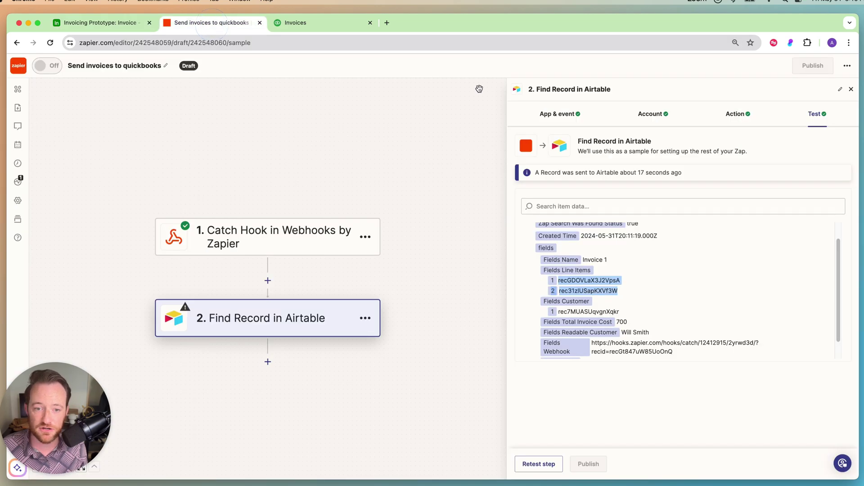
pyautogui.click(569, 284)
pyautogui.moveTo(632, 290); pyautogui.dragTo(558, 279)
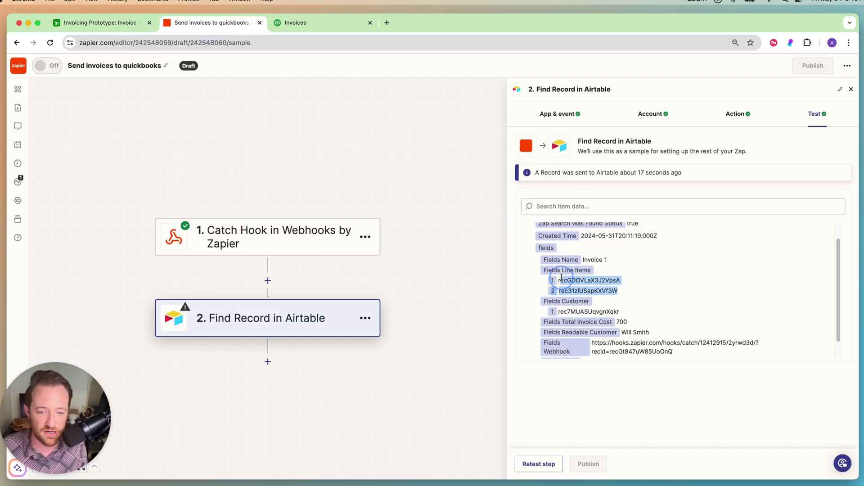
pyautogui.click(643, 296)
pyautogui.scroll(-1, 546, 293)
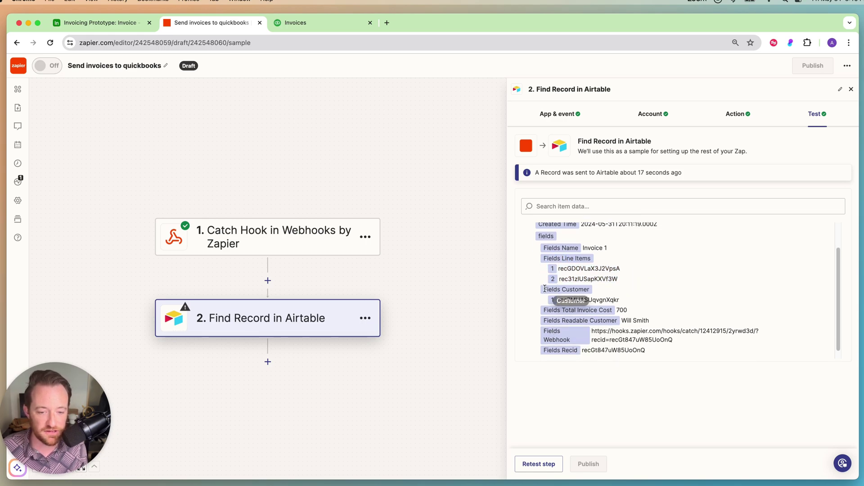
# Step: Review the returned Customer ID and Readable Customer value, then open Airtable's Readable Customer field settings
pyautogui.moveTo(558, 300); pyautogui.dragTo(621, 303)
pyautogui.click(646, 299)
pyautogui.scroll(-1, 643, 309)
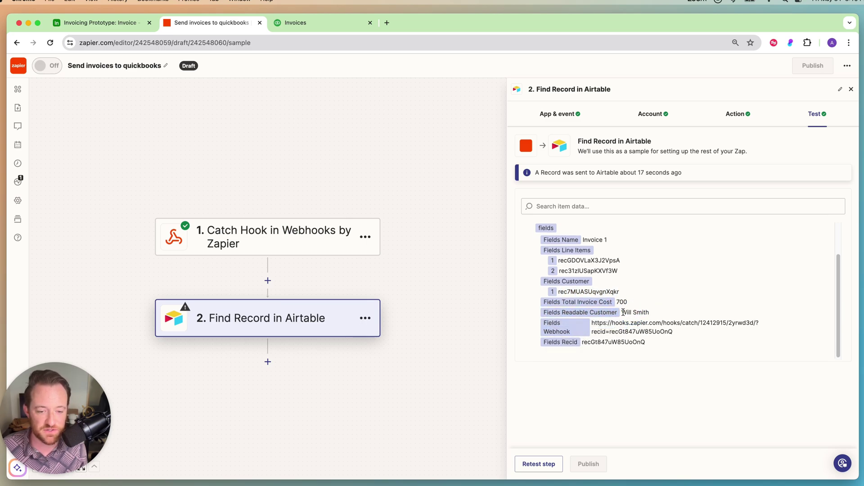
pyautogui.moveTo(623, 311); pyautogui.dragTo(650, 313)
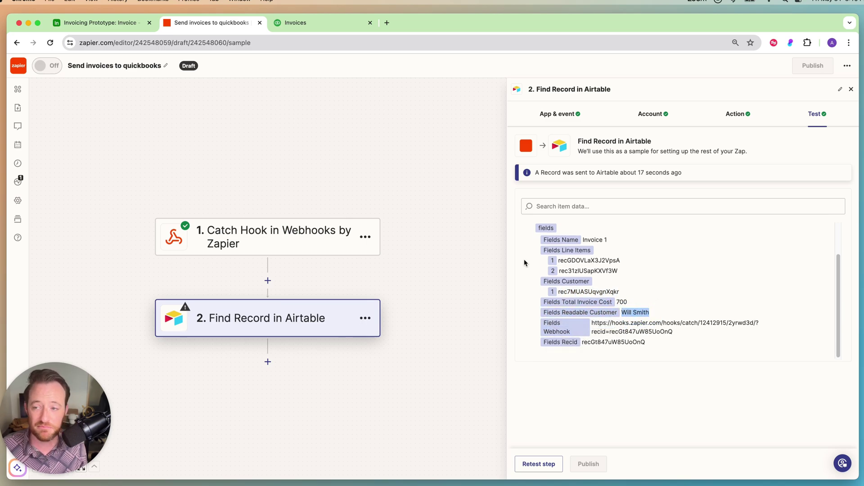
pyautogui.click(103, 23)
pyautogui.doubleClick(250, 127)
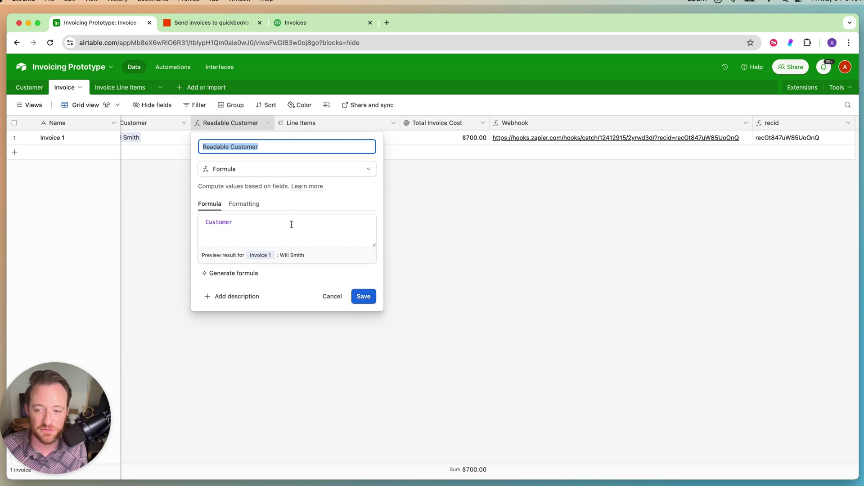
# Step: Save the Readable Customer formula, then add a new step after Find Record in the zap
pyautogui.click(365, 296)
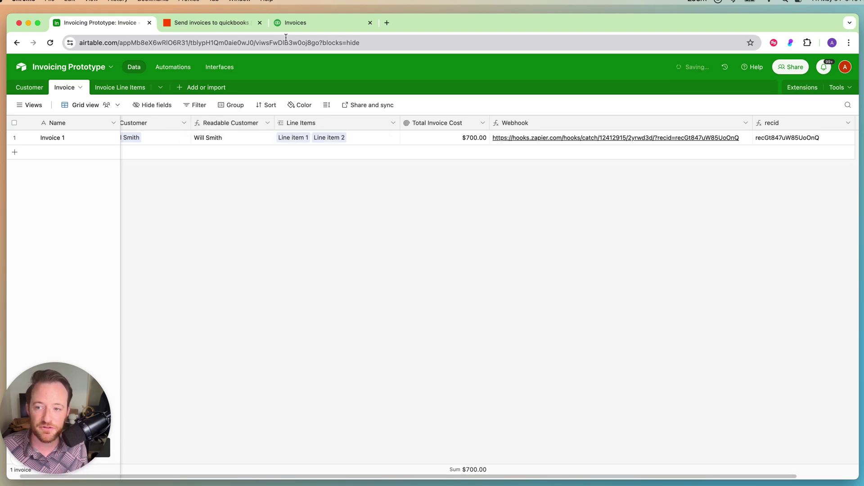
pyautogui.click(292, 23)
pyautogui.click(221, 22)
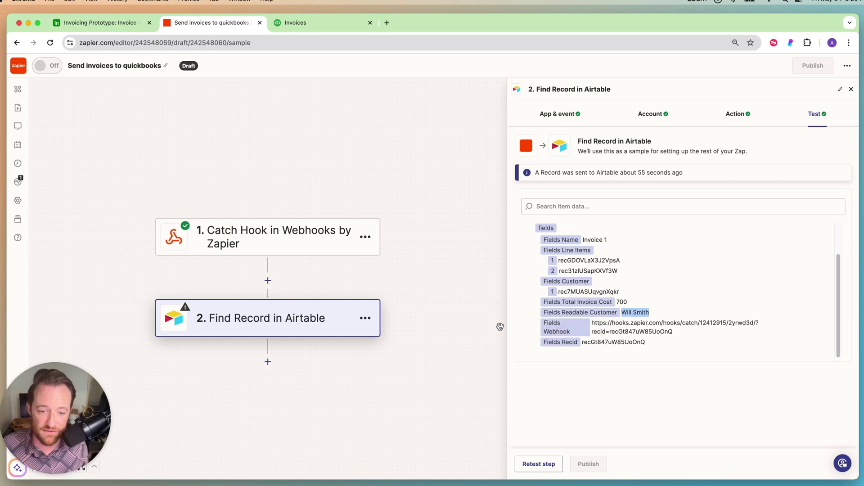
pyautogui.moveTo(561, 246); pyautogui.dragTo(686, 339)
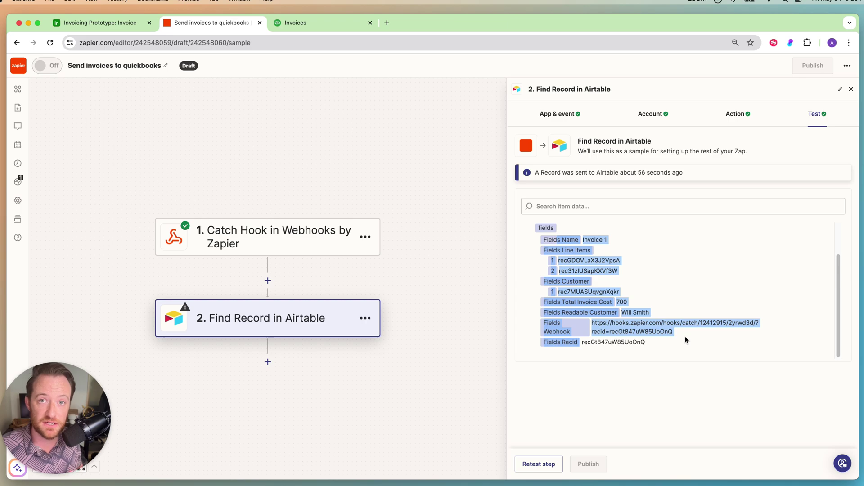
pyautogui.click(267, 362)
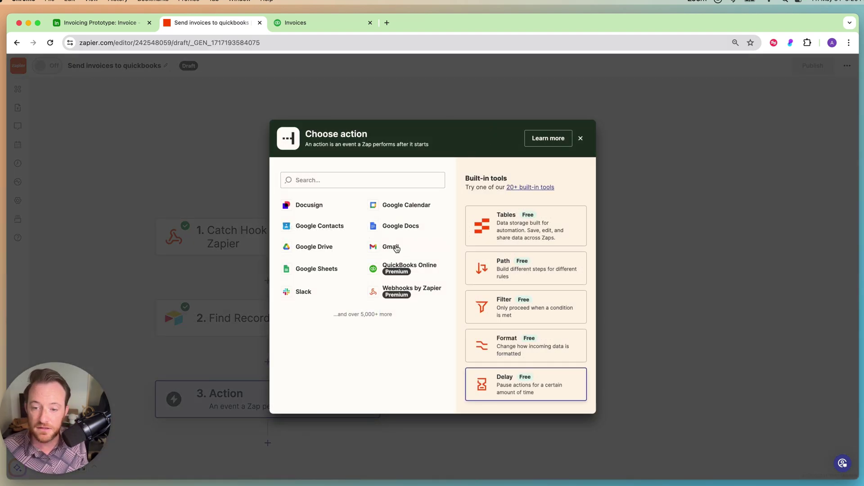
# Step: Make step 3 a QuickBooks Online Find Customer action using the connected QuickBooks account
pyautogui.click(399, 266)
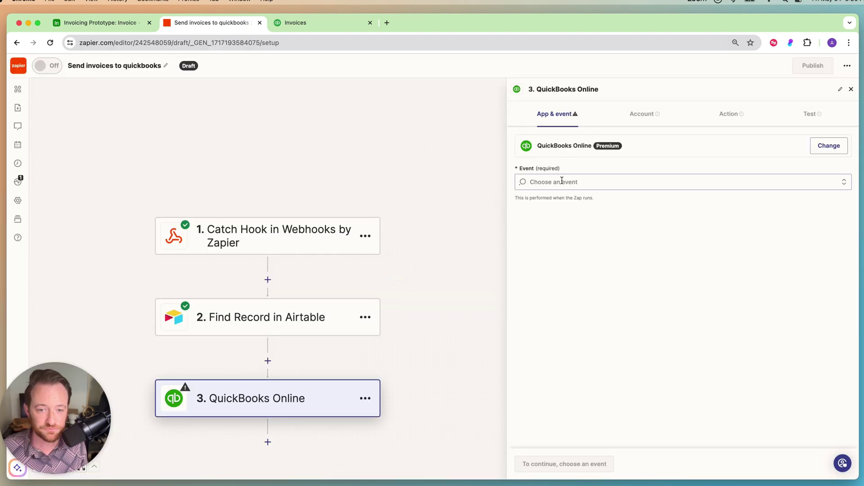
pyautogui.click(570, 185)
pyautogui.write('f')
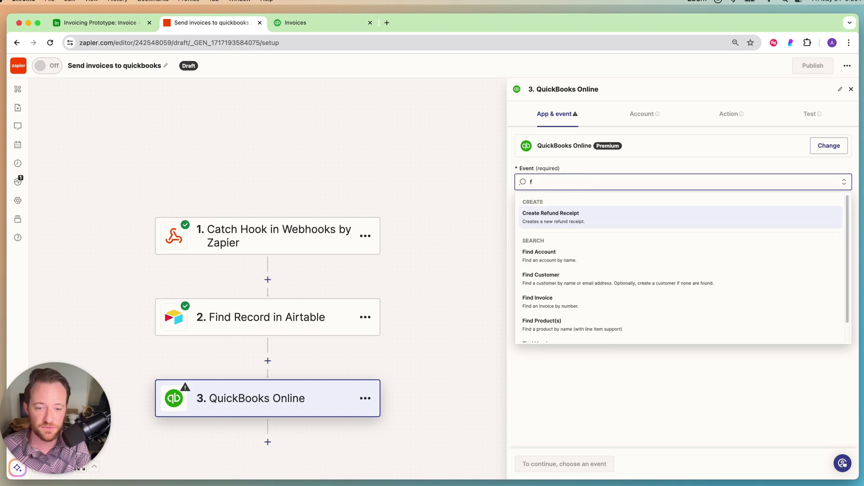
pyautogui.write('in')
pyautogui.click(586, 244)
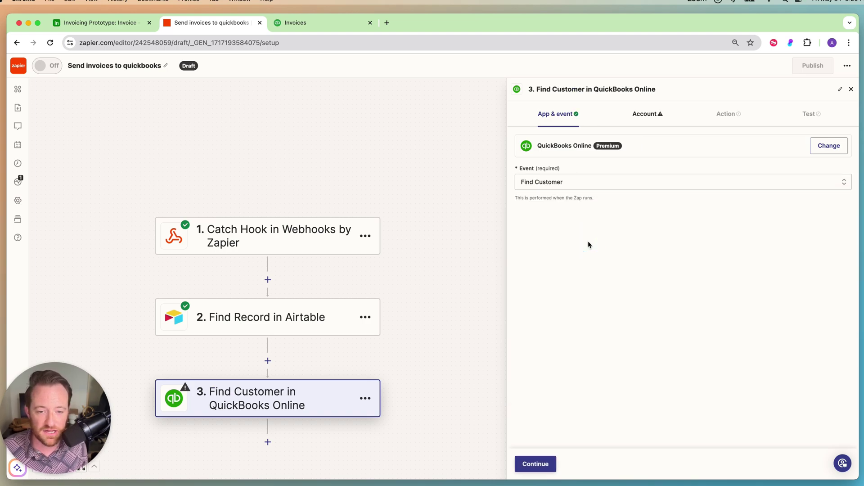
pyautogui.click(538, 464)
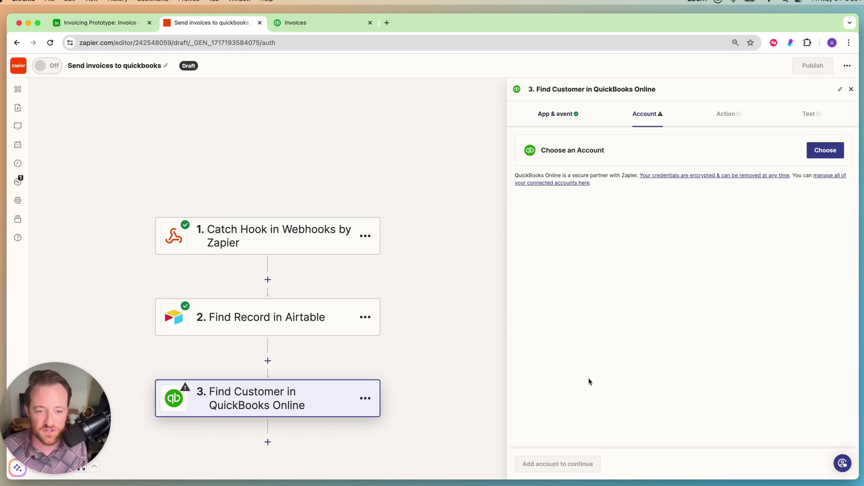
pyautogui.click(839, 155)
pyautogui.click(583, 222)
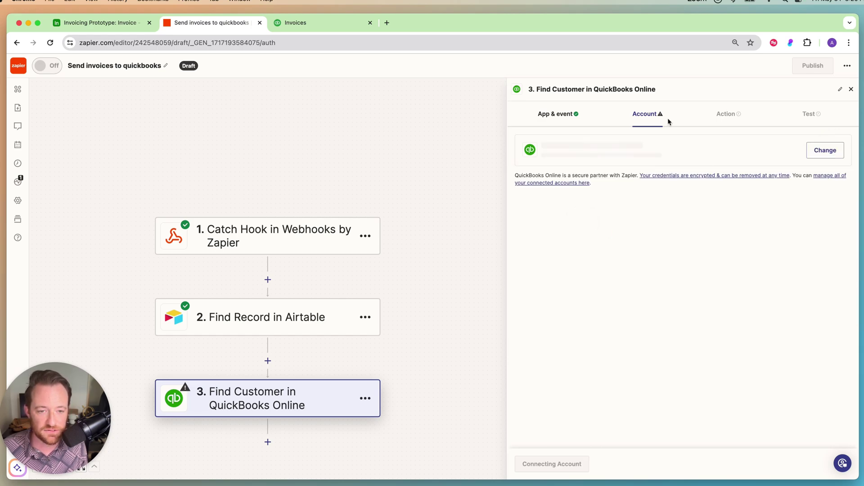
pyautogui.click(536, 463)
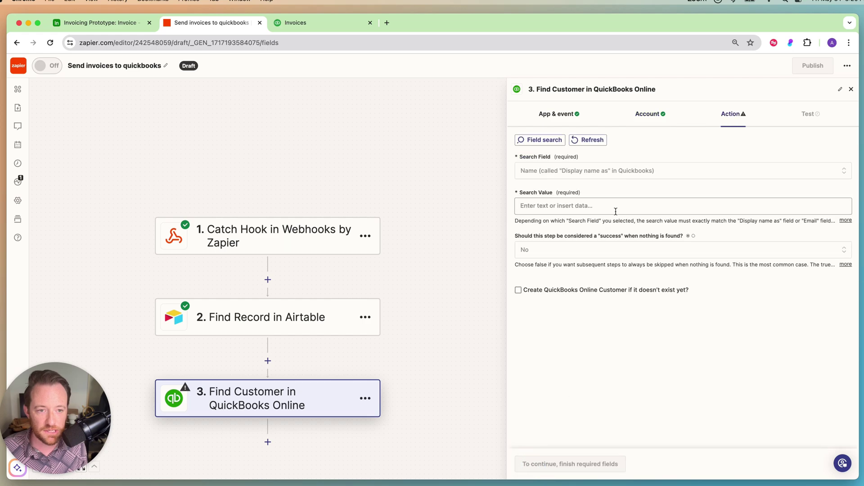
# Step: Search customers by Name, using step 2's Readable Customer as the search value
pyautogui.click(570, 169)
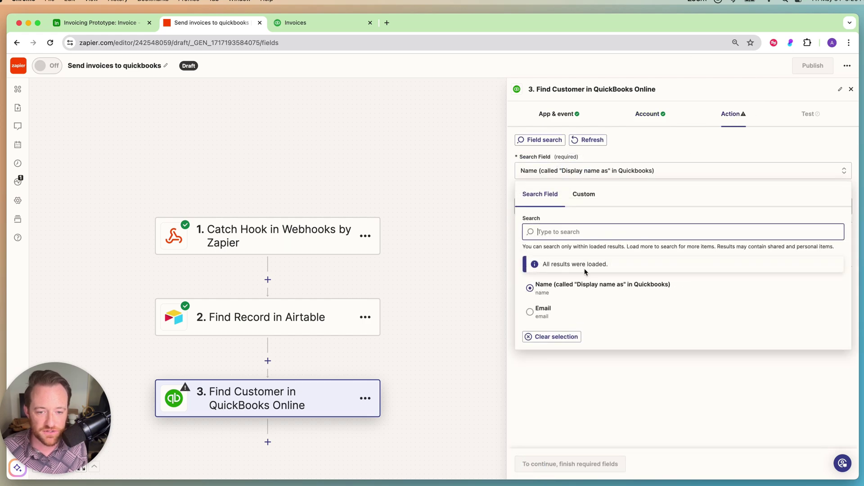
pyautogui.click(535, 287)
pyautogui.click(598, 205)
pyautogui.click(604, 297)
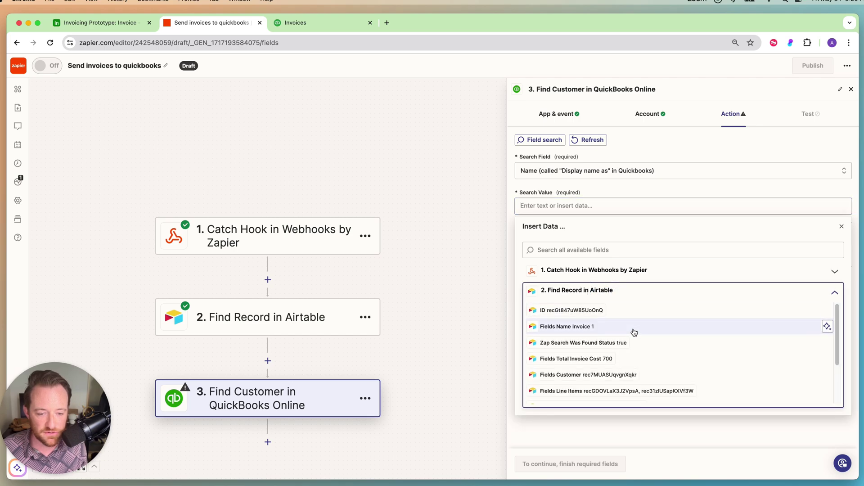
pyautogui.scroll(-5, 632, 338)
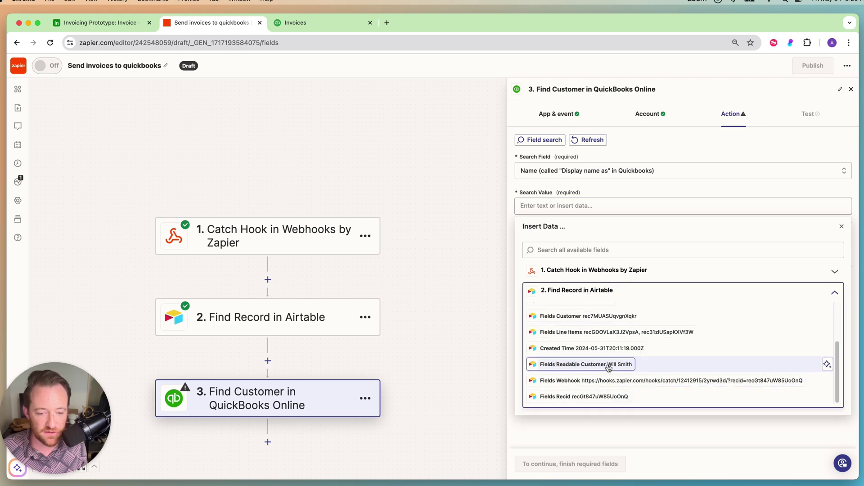
pyautogui.click(564, 366)
pyautogui.click(679, 189)
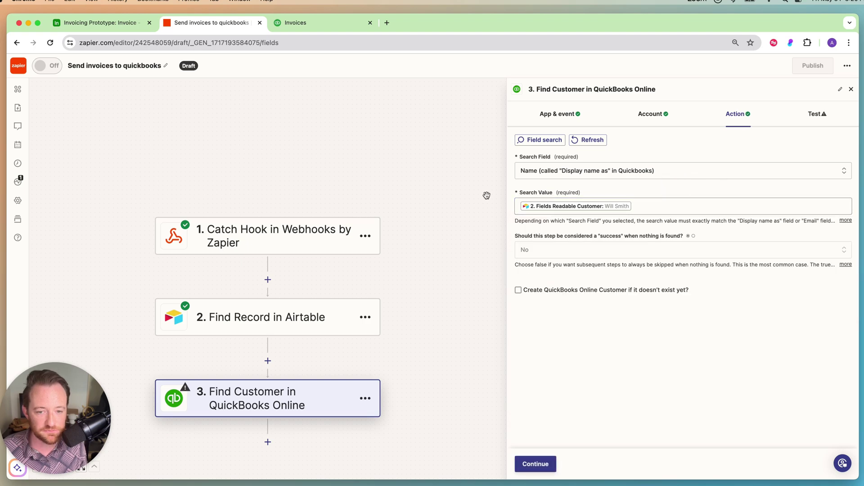
# Step: Run the Find Customer test, review the matching customer data, and return to the setup fields
pyautogui.click(547, 469)
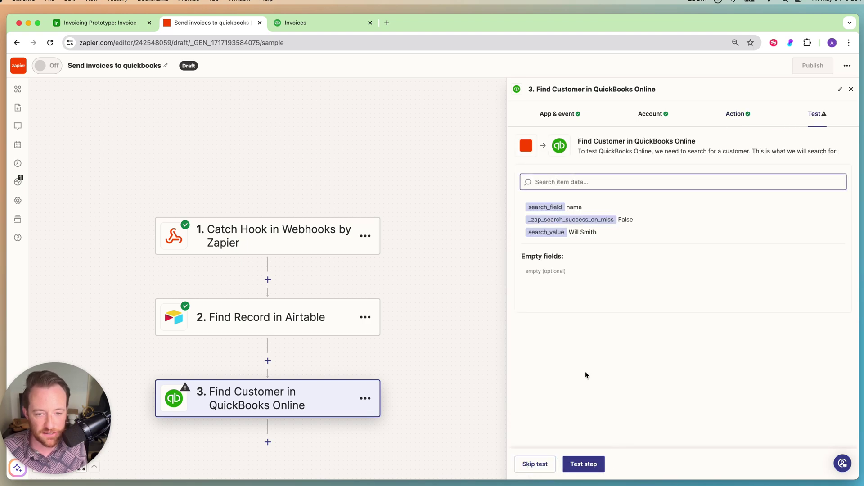
pyautogui.click(594, 464)
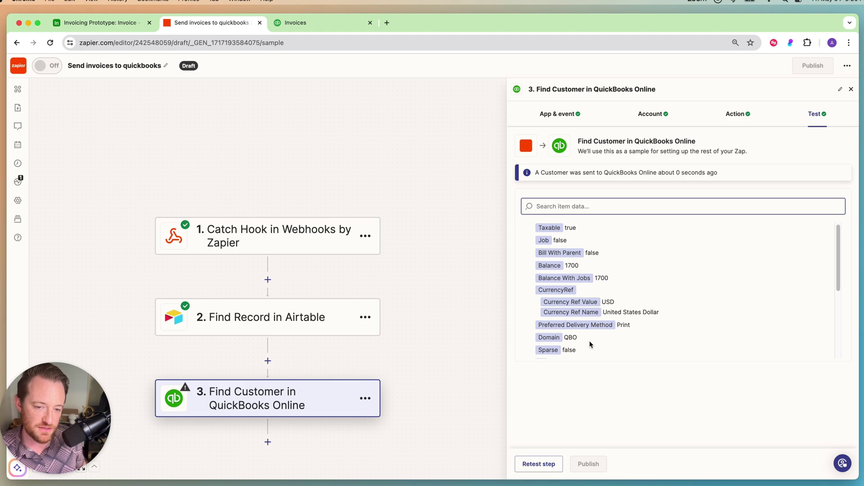
pyautogui.scroll(1, 617, 312)
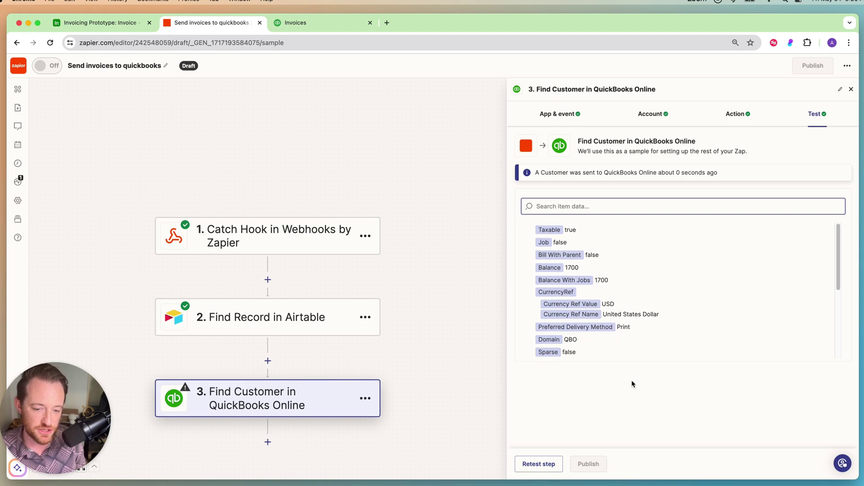
pyautogui.click(739, 116)
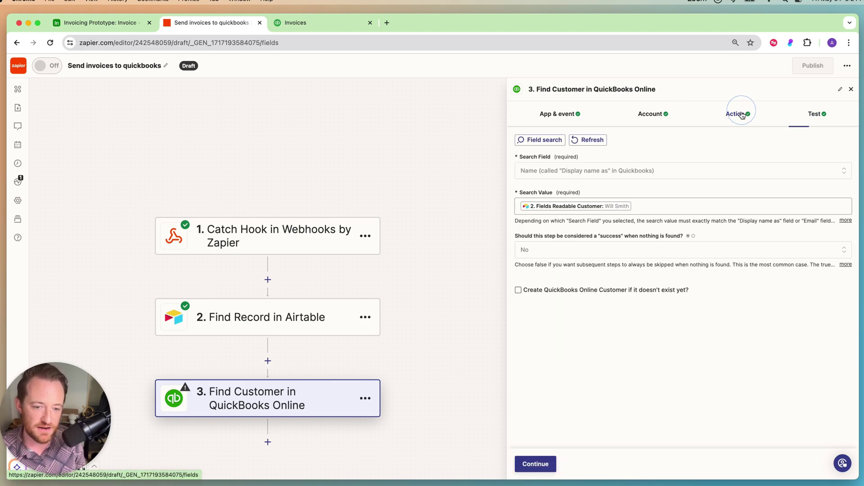
# Step: Enable creating the QuickBooks customer if missing, with Readable Customer as its Full Name
pyautogui.click(518, 290)
pyautogui.scroll(-3, 648, 284)
pyautogui.click(547, 233)
pyautogui.click(662, 321)
pyautogui.scroll(-3, 683, 352)
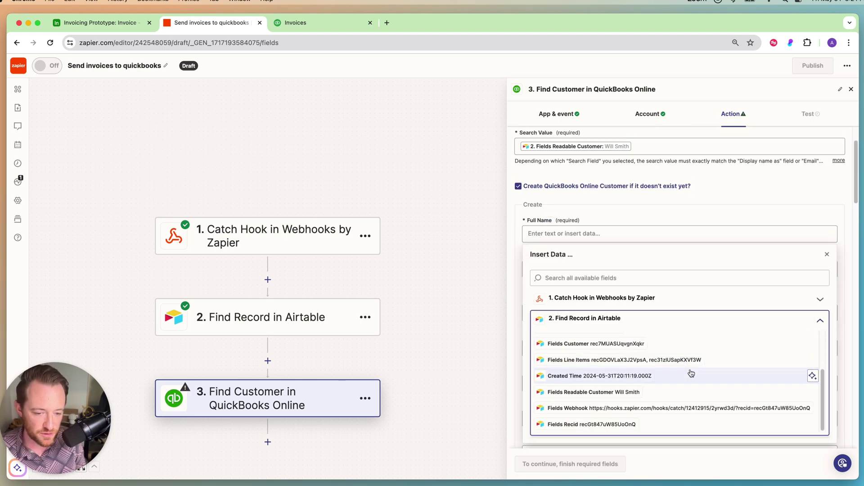
pyautogui.click(580, 393)
pyautogui.click(621, 199)
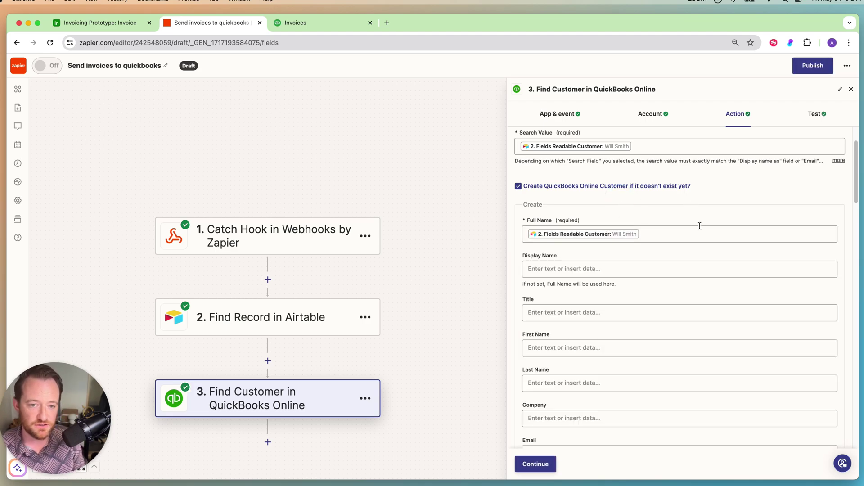
pyautogui.scroll(3, 701, 227)
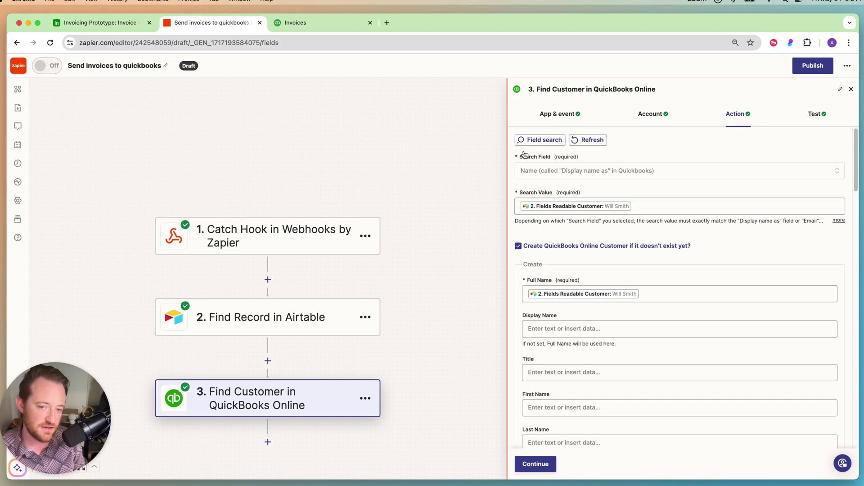
pyautogui.scroll(-8, 634, 243)
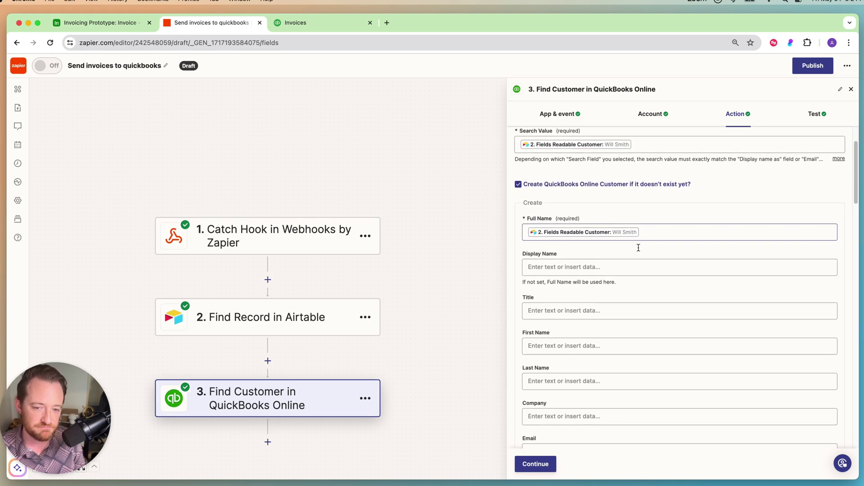
# Step: Retest the find-or-create customer step
pyautogui.click(546, 463)
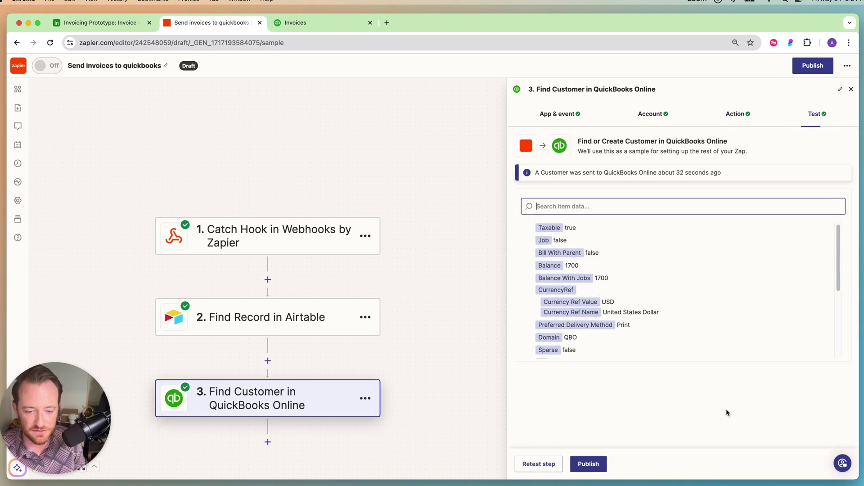
pyautogui.click(603, 461)
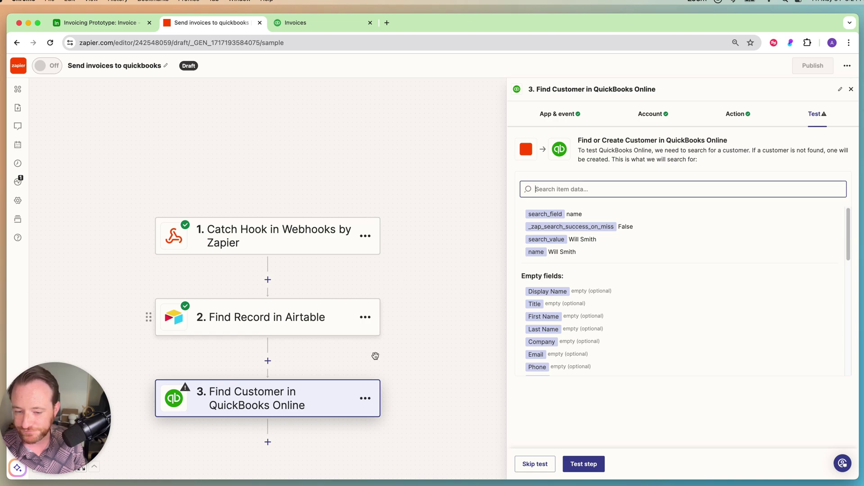
pyautogui.click(583, 464)
pyautogui.scroll(-3, 330, 326)
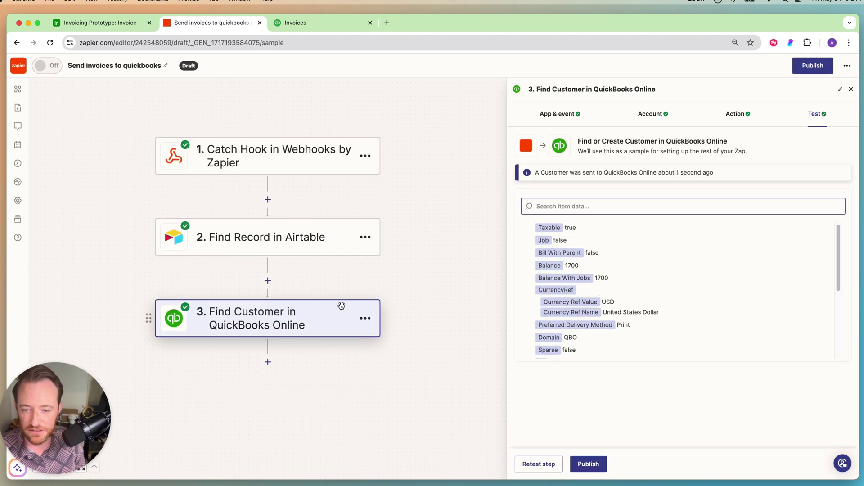
# Step: Add a fourth step using Airtable's Find Many Records (With Line Item Support) event
pyautogui.click(315, 243)
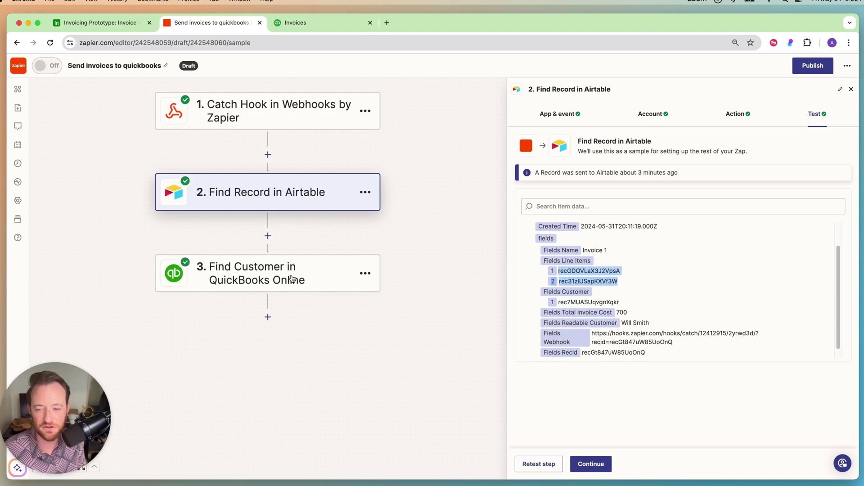
pyautogui.click(268, 317)
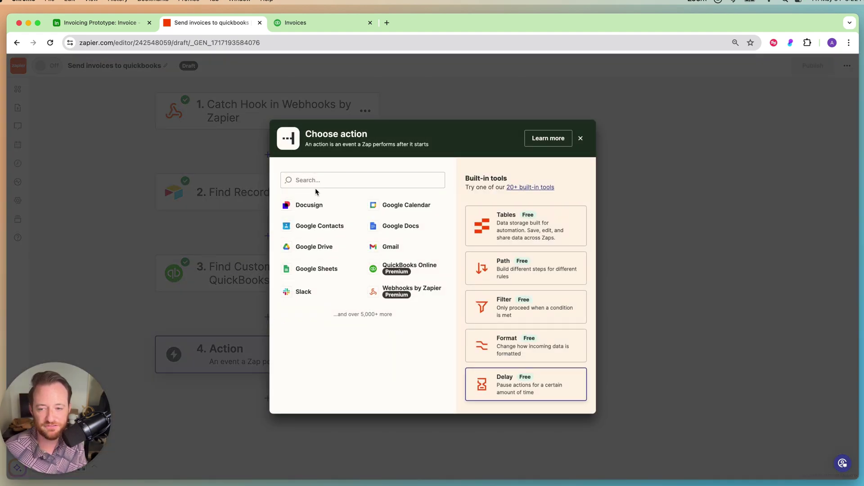
pyautogui.click(315, 182)
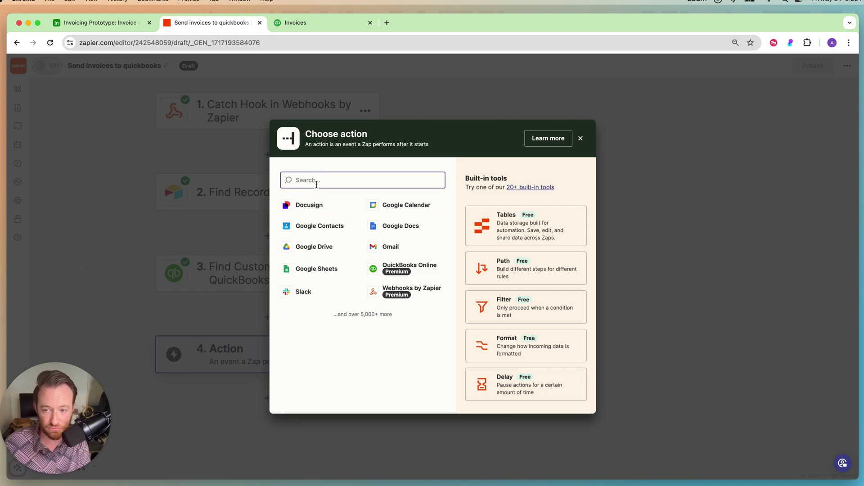
pyautogui.write('airt')
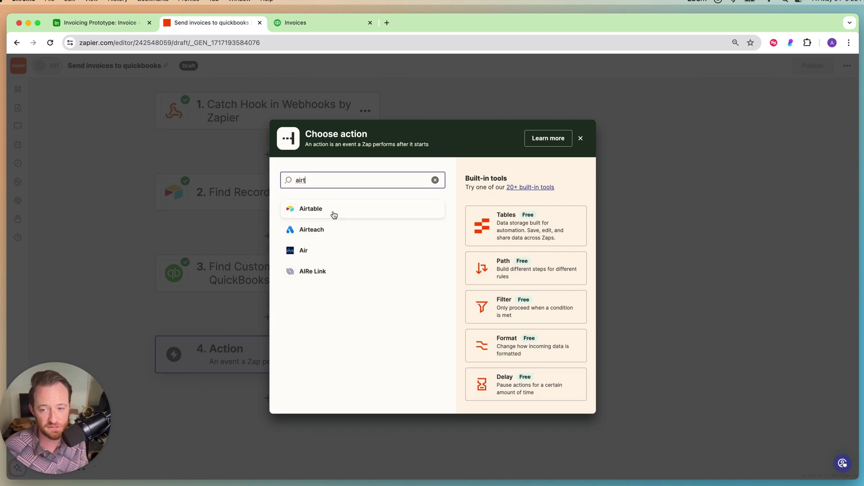
pyautogui.click(334, 214)
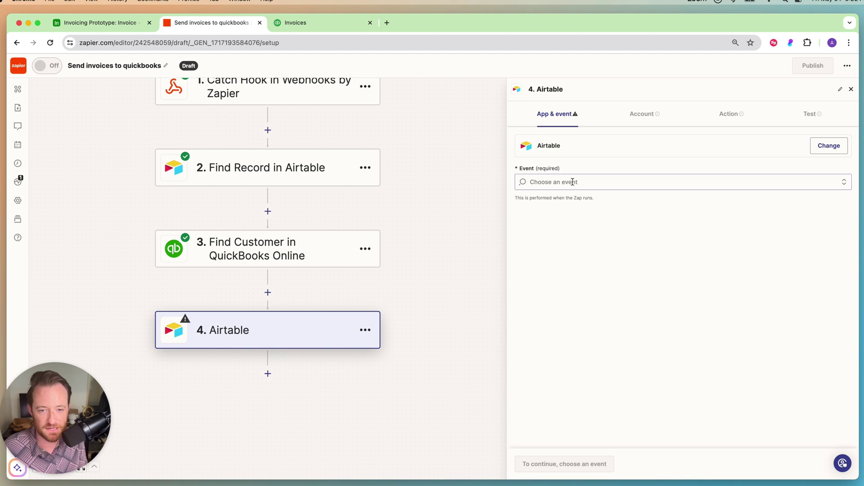
pyautogui.click(572, 182)
pyautogui.scroll(-5, 592, 270)
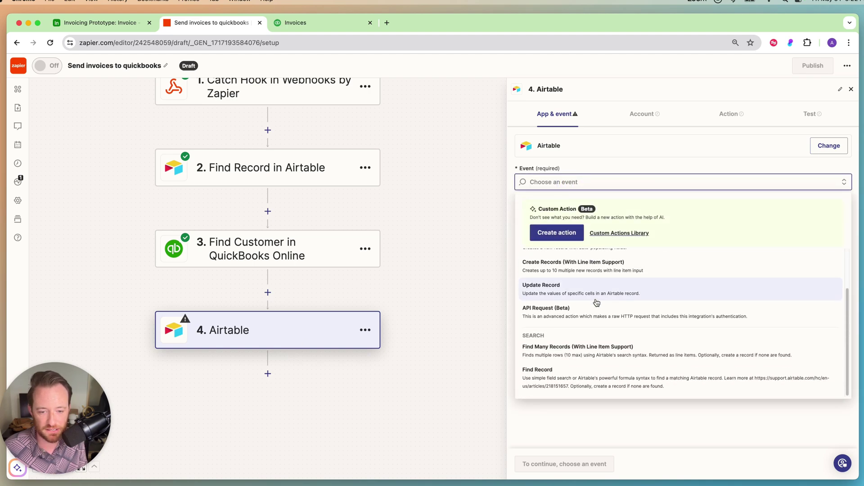
pyautogui.click(572, 355)
pyautogui.click(545, 466)
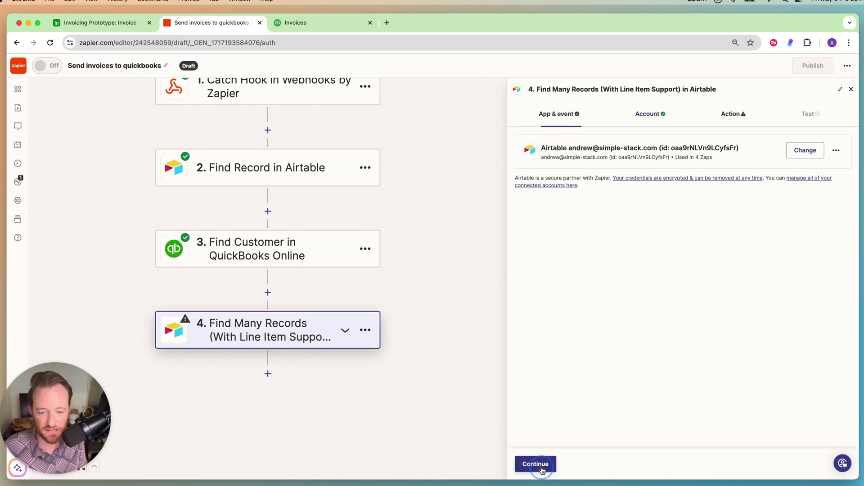
# Step: Set step 4's base to Invoicing Prototype and table to Invoice Line Items, leaving Search by Field empty
pyautogui.click(545, 468)
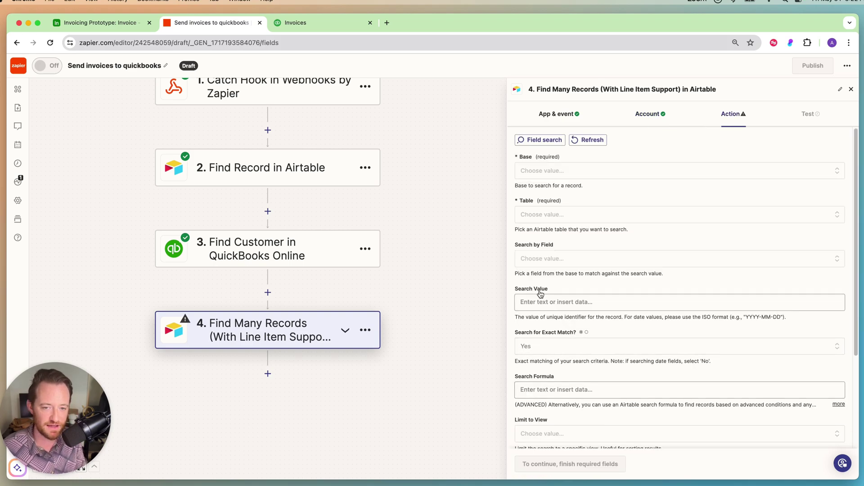
pyautogui.click(548, 172)
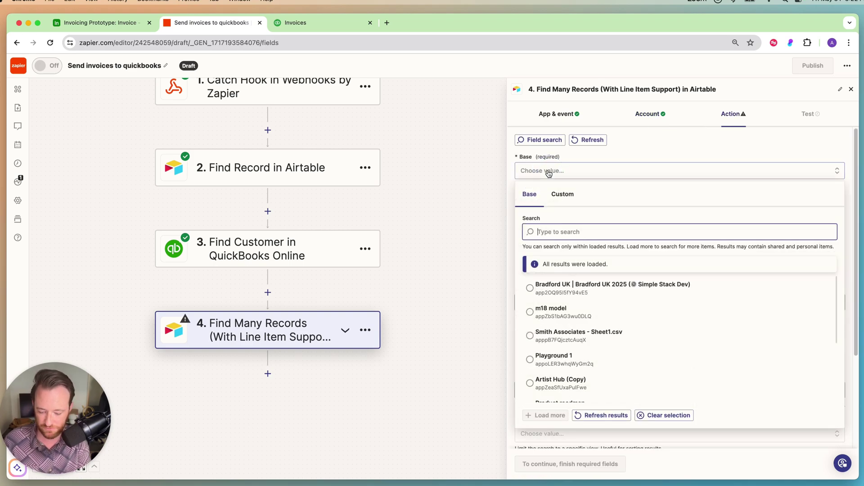
pyautogui.write('invoic')
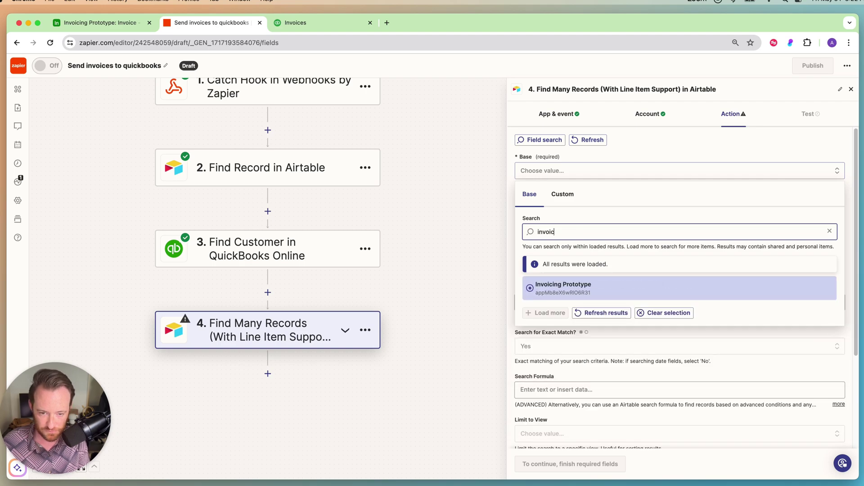
pyautogui.click(583, 288)
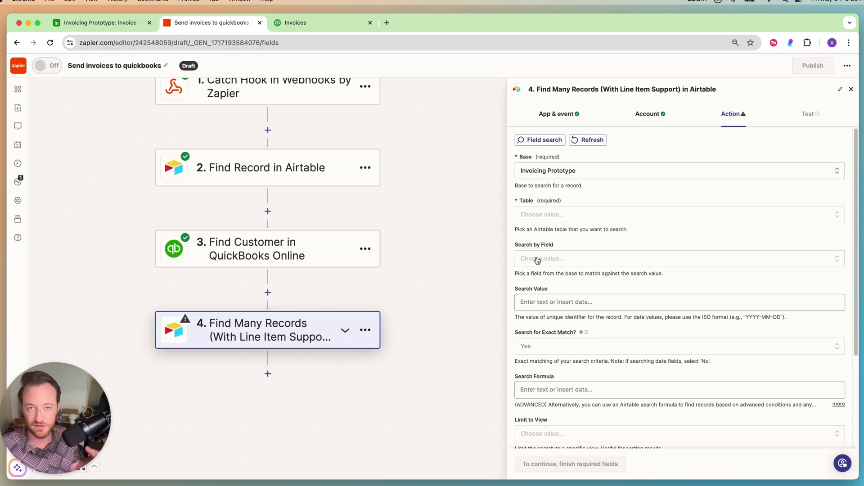
pyautogui.click(542, 215)
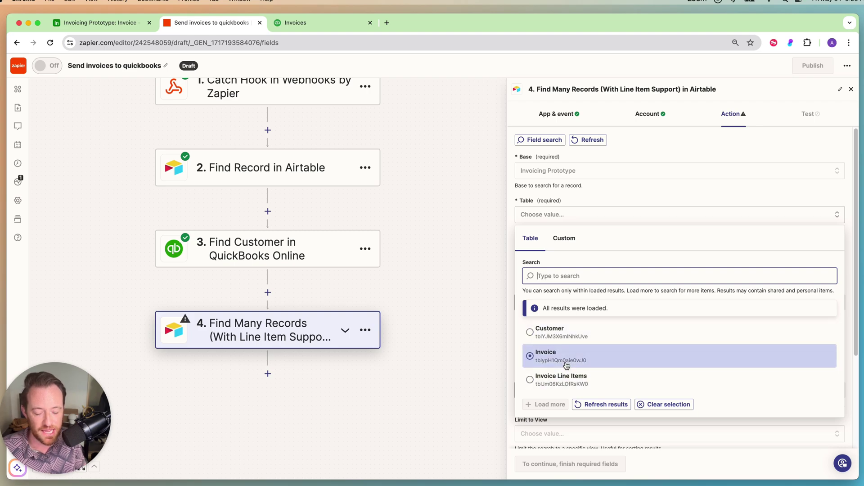
pyautogui.click(569, 379)
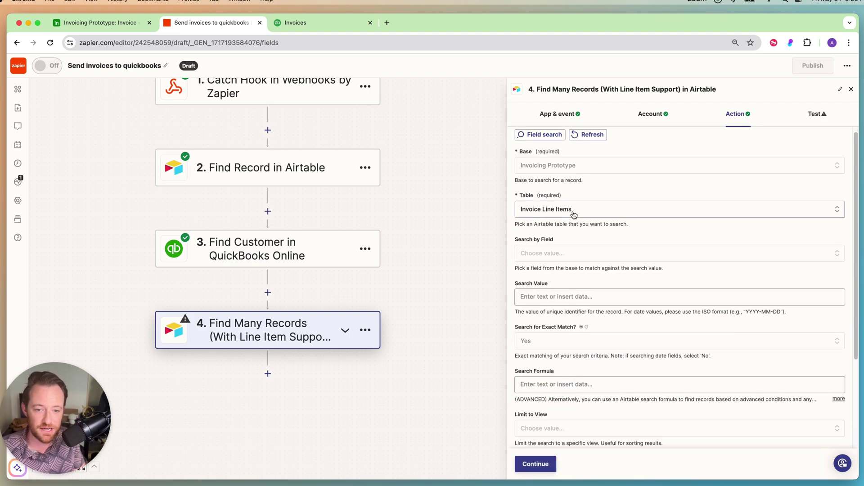
pyautogui.scroll(-1, 573, 216)
pyautogui.click(562, 240)
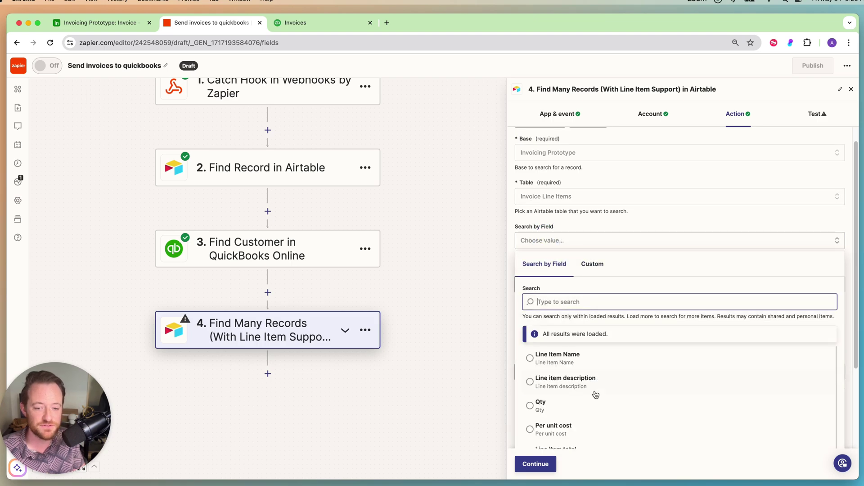
pyautogui.click(472, 268)
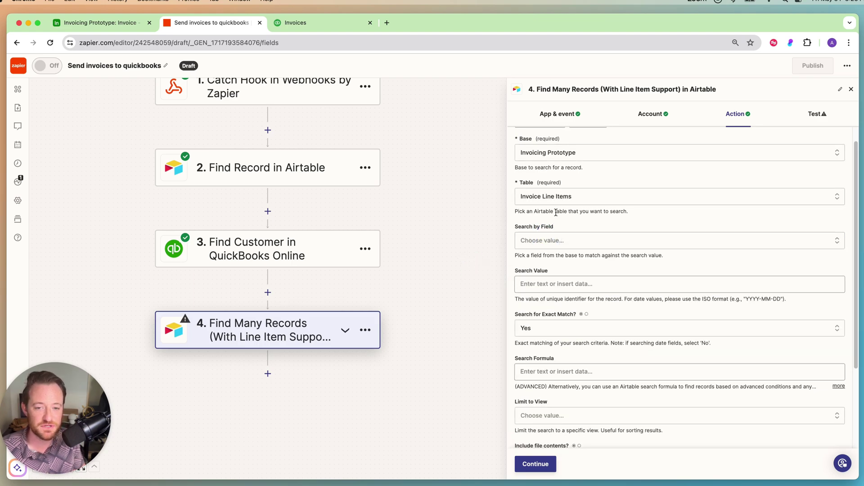
pyautogui.scroll(1, 556, 209)
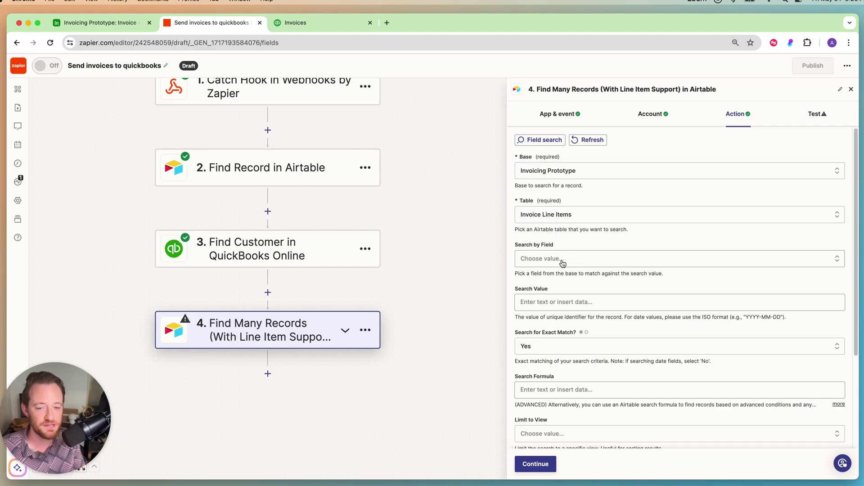
pyautogui.hotkey('ctrl', 'shift', 'Tab')
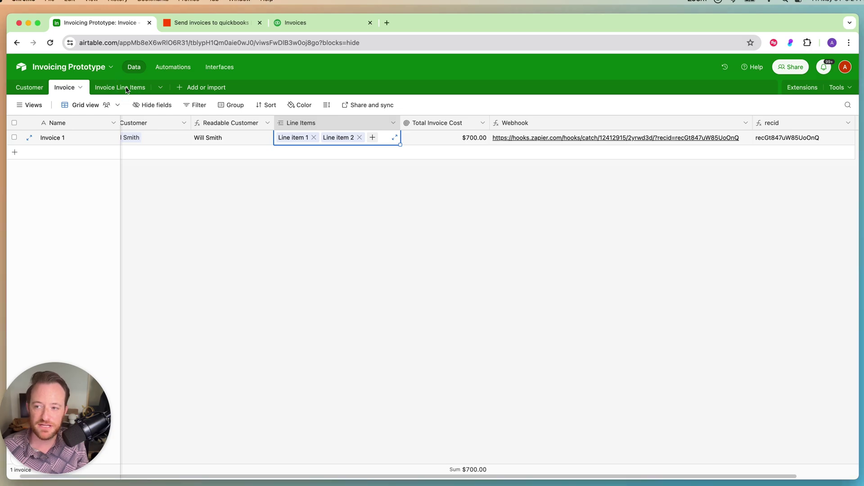
# Step: Show Airtable's Invoice Line Items table with its three line items
pyautogui.click(131, 92)
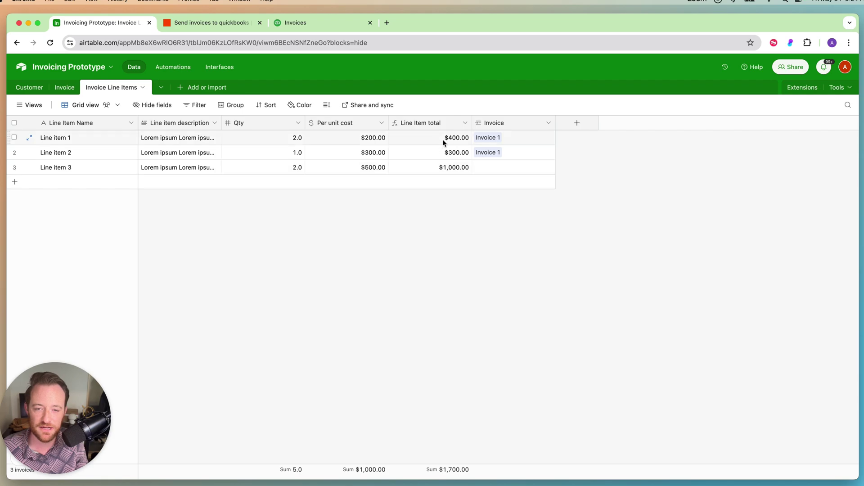
# Step: Insert an Inv rec id rollup field right of Invoice, rolling up recid with ARRAYUNIQUE(values)
pyautogui.click(549, 123)
pyautogui.click(536, 160)
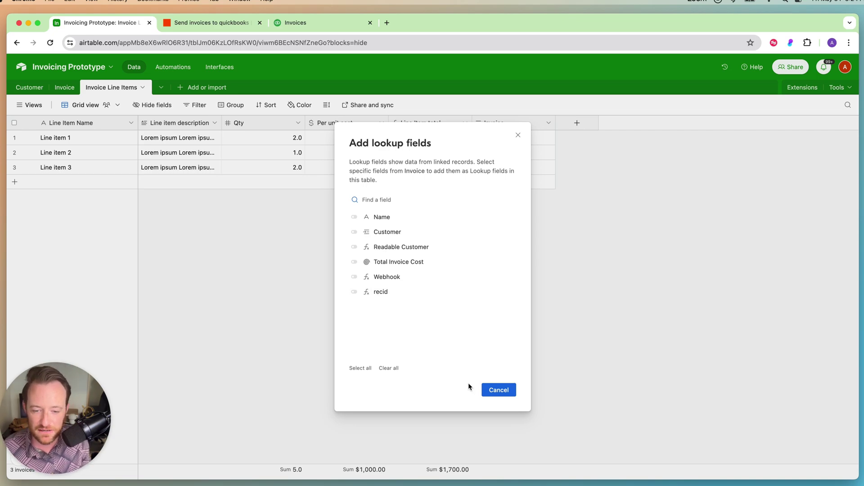
pyautogui.click(562, 332)
pyautogui.click(548, 123)
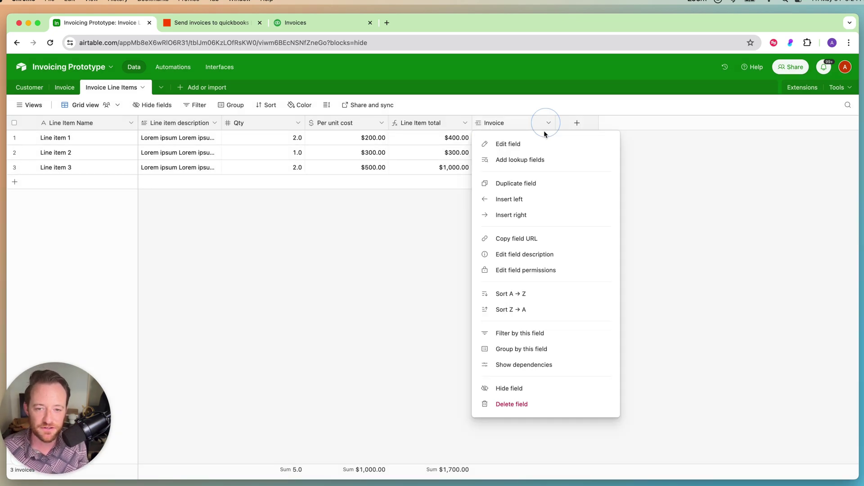
pyautogui.click(536, 218)
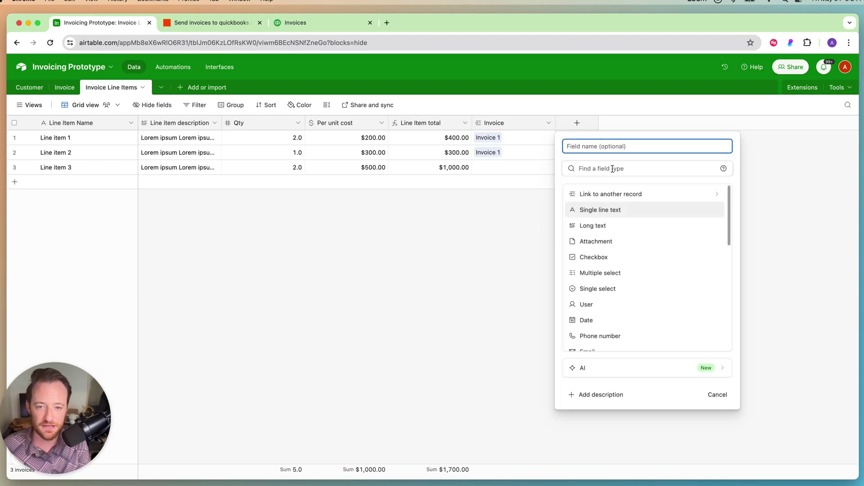
pyautogui.write('Inv rec id')
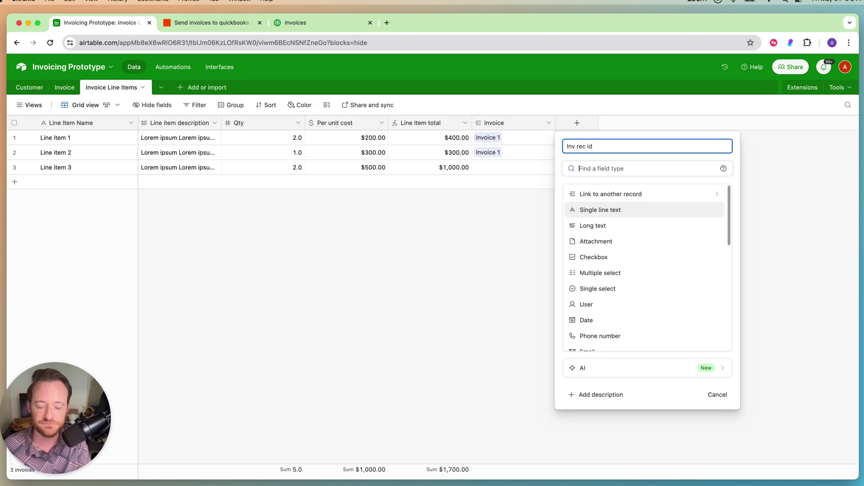
pyautogui.write('roll')
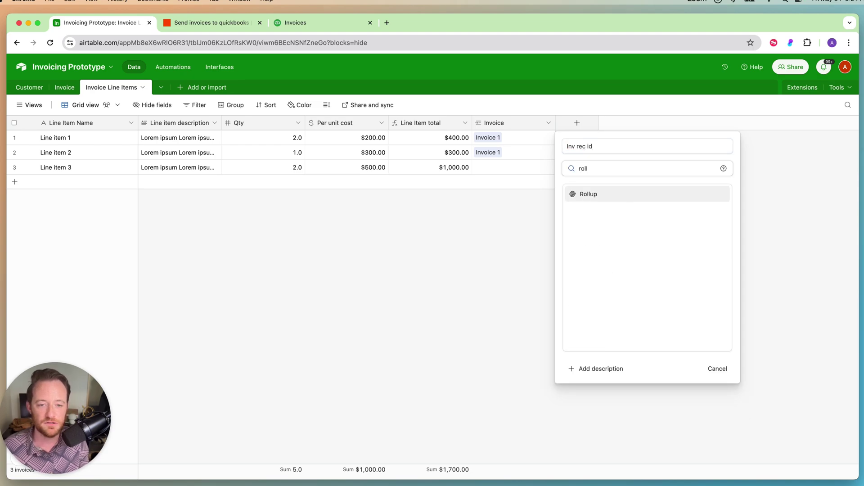
pyautogui.click(585, 194)
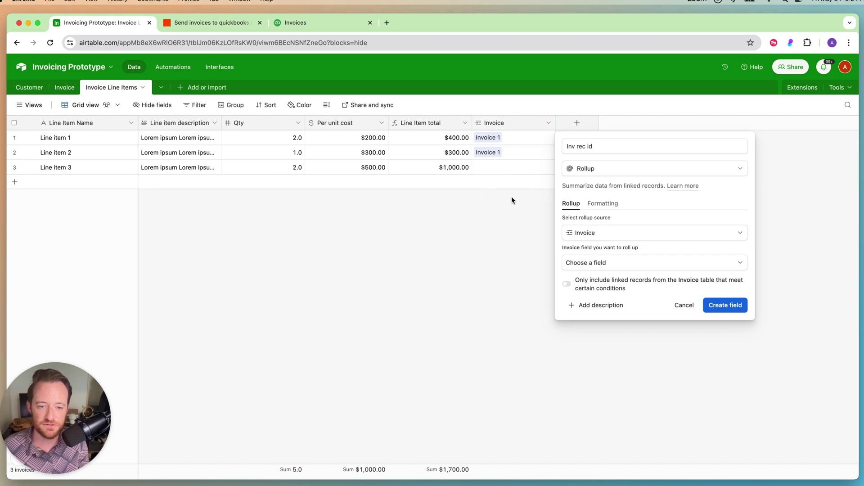
pyautogui.click(601, 263)
pyautogui.scroll(-1, 650, 355)
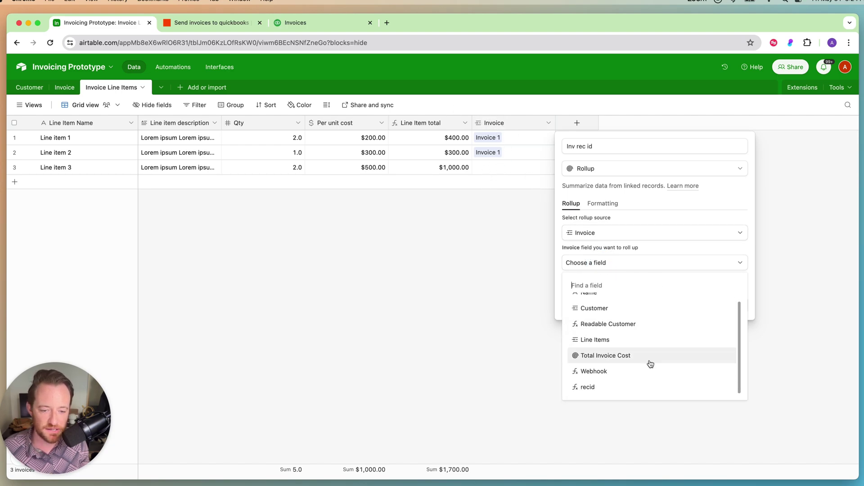
pyautogui.click(613, 386)
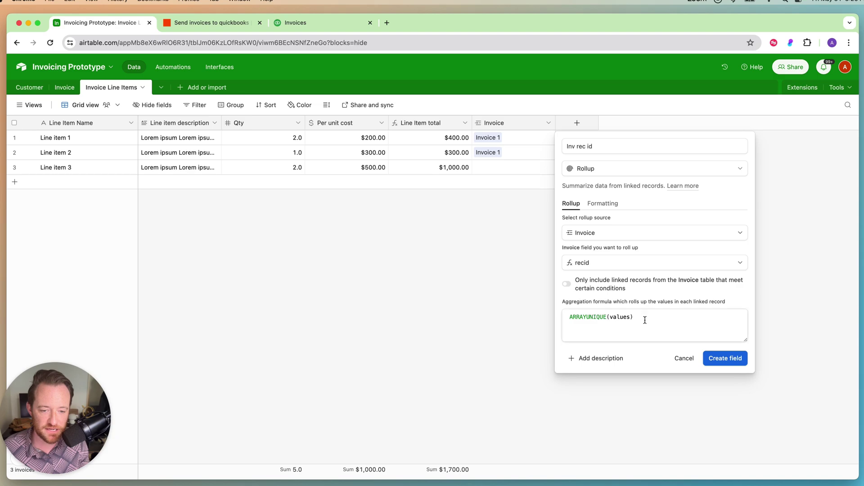
pyautogui.moveTo(645, 320); pyautogui.dragTo(675, 320)
pyautogui.click(571, 316)
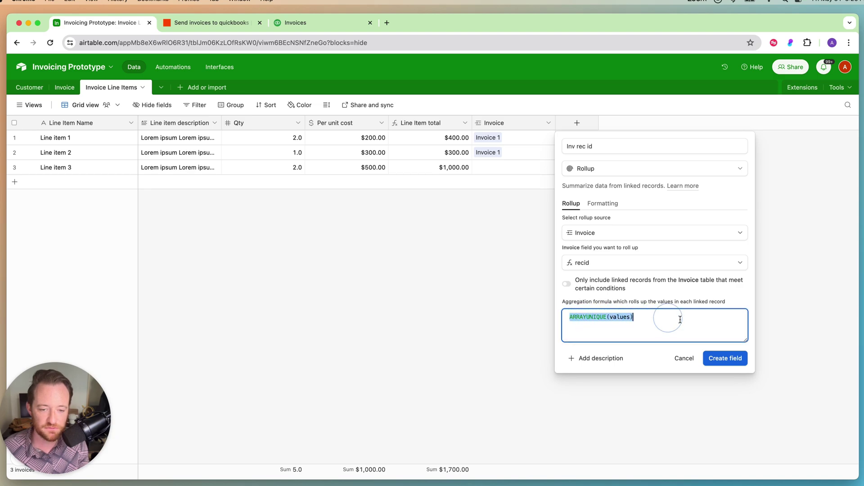
pyautogui.click(725, 359)
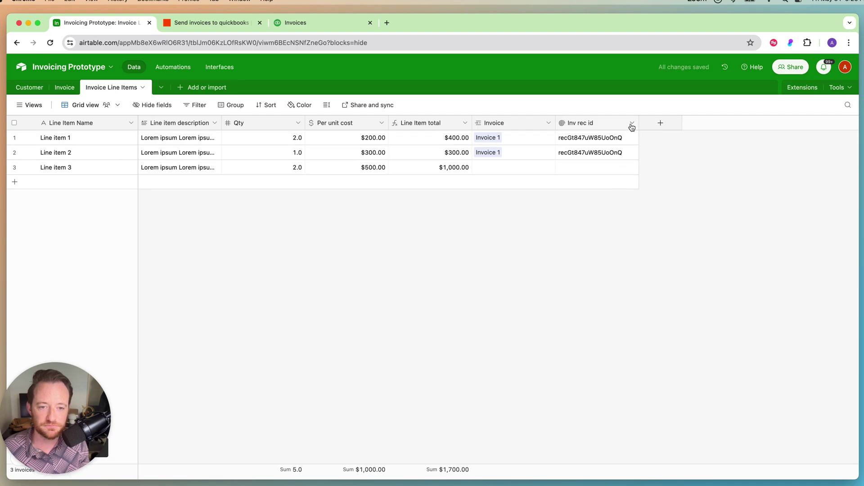
# Step: Widen the Inv rec id column and check the rolled-up IDs for Line items 1 and 2
pyautogui.moveTo(637, 123); pyautogui.dragTo(645, 124)
pyautogui.click(632, 136)
pyautogui.click(632, 152)
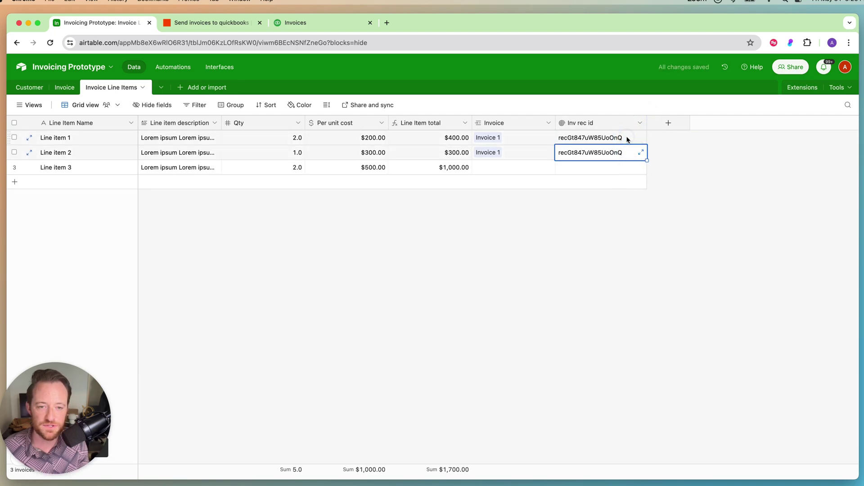
pyautogui.click(597, 124)
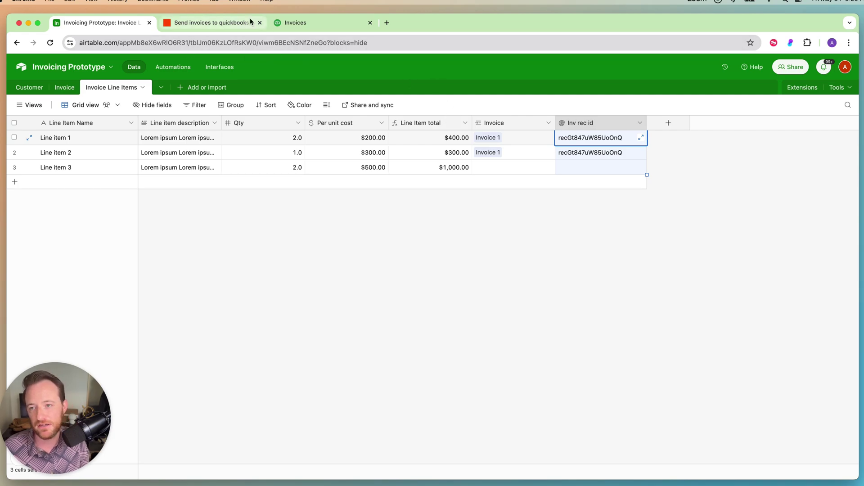
pyautogui.click(288, 23)
# Step: Refresh step 4's field list and set Search by Field to Inv rec id
pyautogui.click(211, 23)
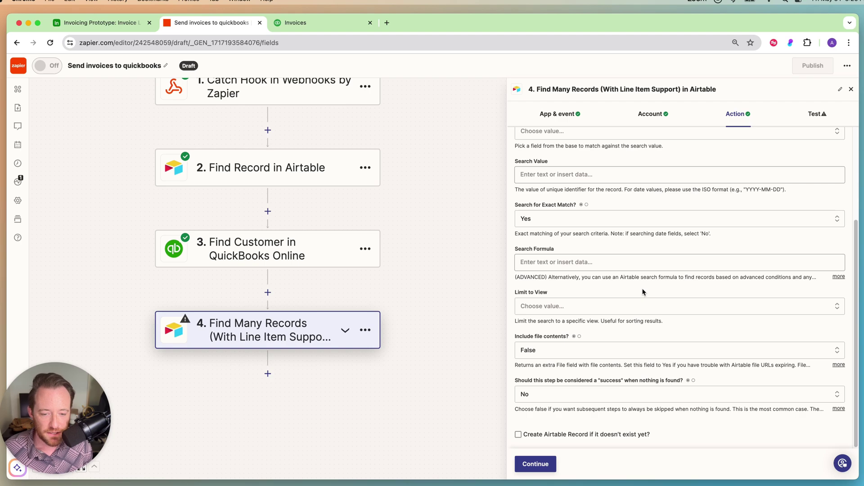
pyautogui.scroll(3, 588, 254)
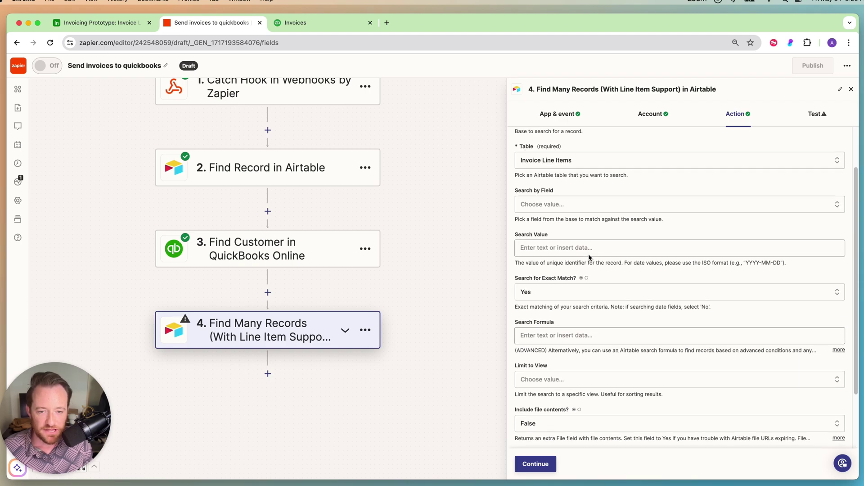
pyautogui.click(549, 204)
pyautogui.scroll(-3, 630, 351)
pyautogui.click(648, 428)
pyautogui.scroll(-2, 650, 423)
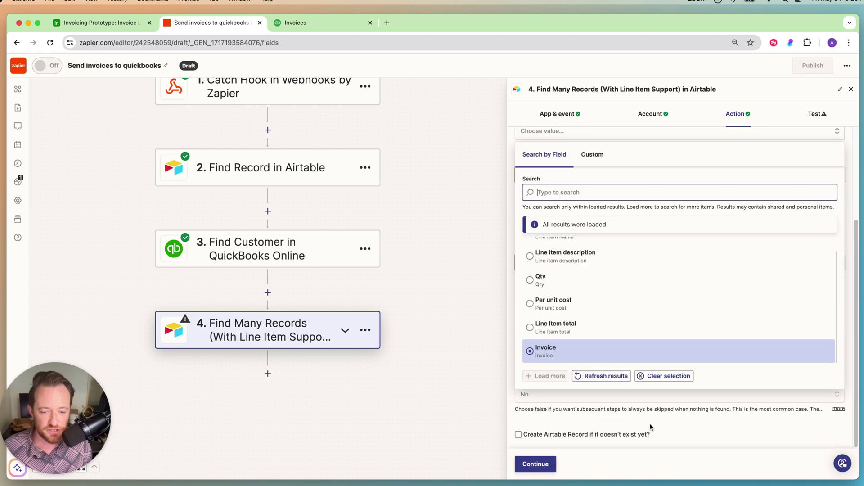
pyautogui.click(608, 376)
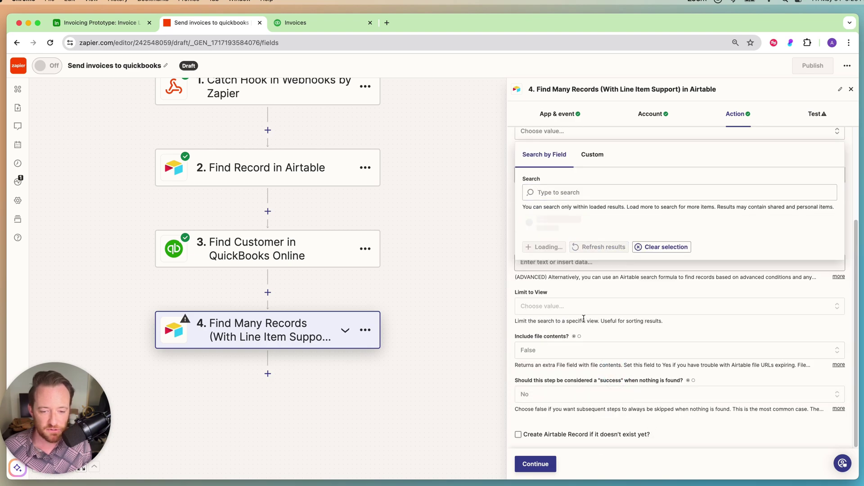
pyautogui.click(572, 256)
pyautogui.scroll(-2, 589, 279)
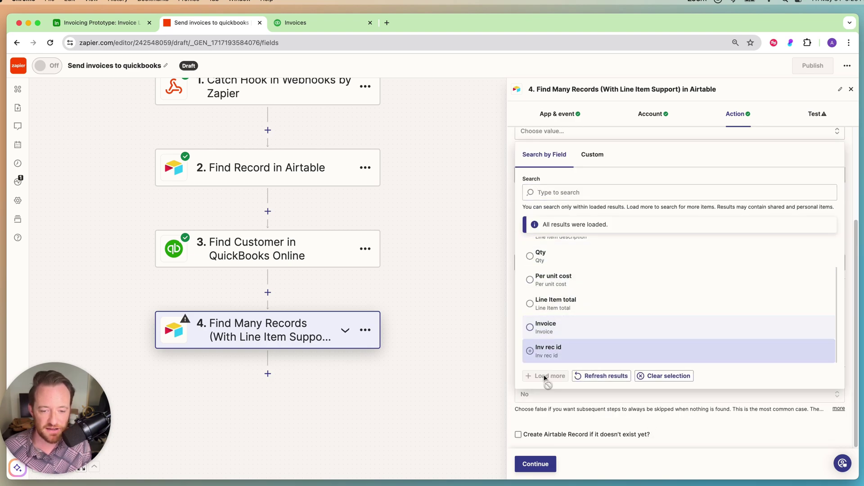
pyautogui.click(576, 349)
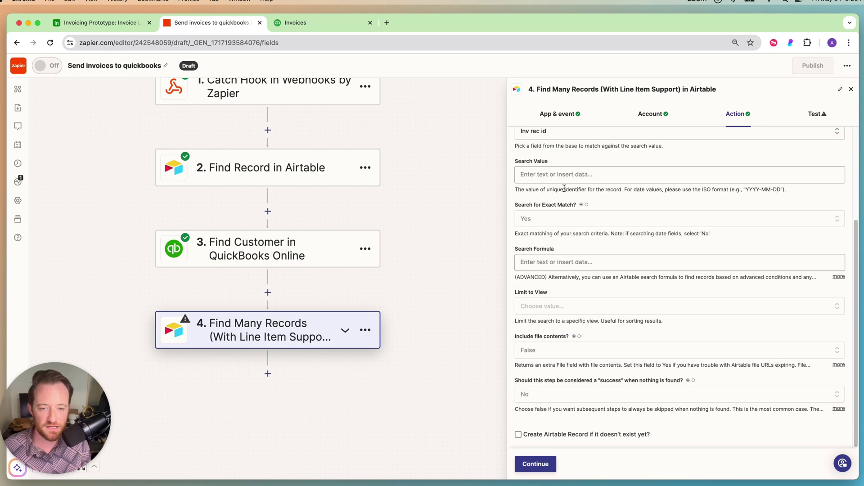
# Step: Insert step 2's found invoice ID as the Search Value and continue
pyautogui.scroll(3, 564, 188)
pyautogui.click(563, 230)
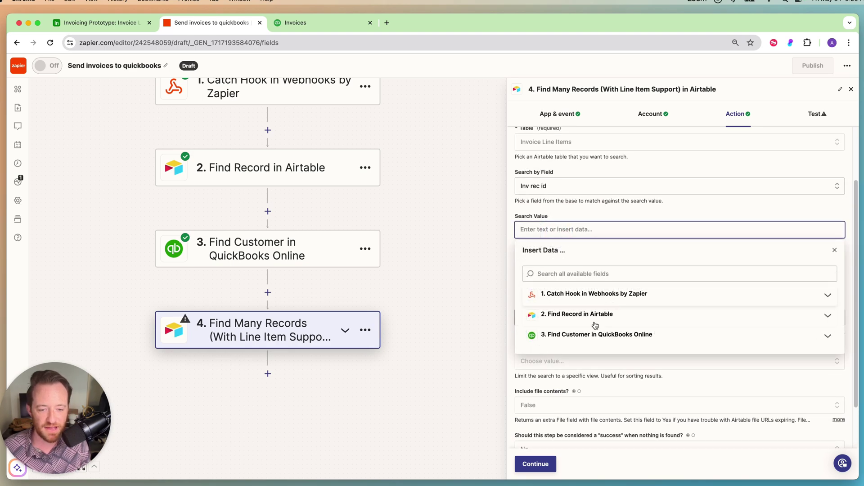
pyautogui.click(576, 315)
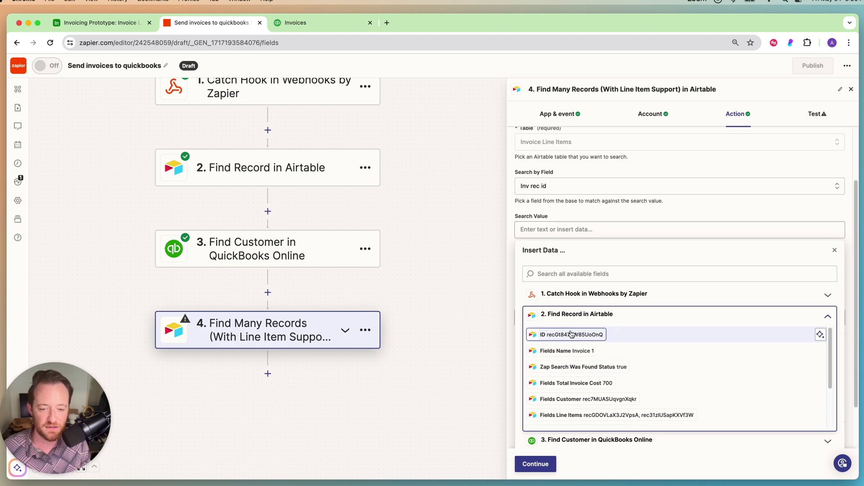
pyautogui.click(549, 336)
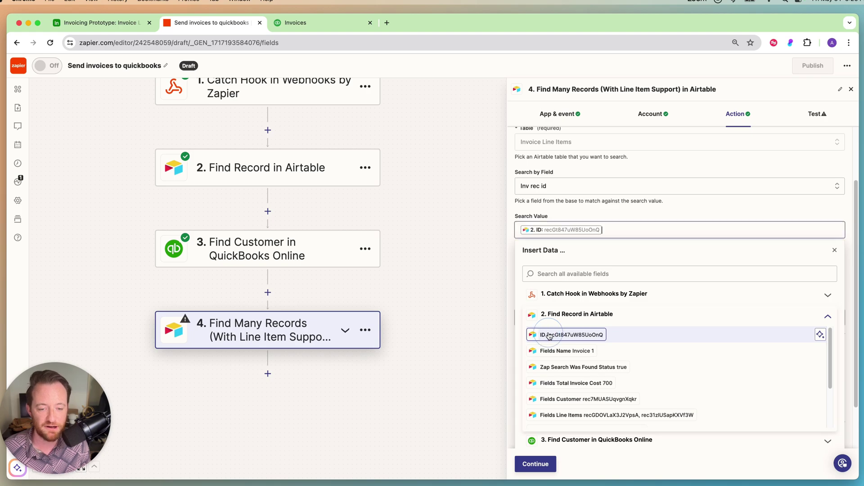
pyautogui.click(576, 218)
pyautogui.scroll(-1, 649, 328)
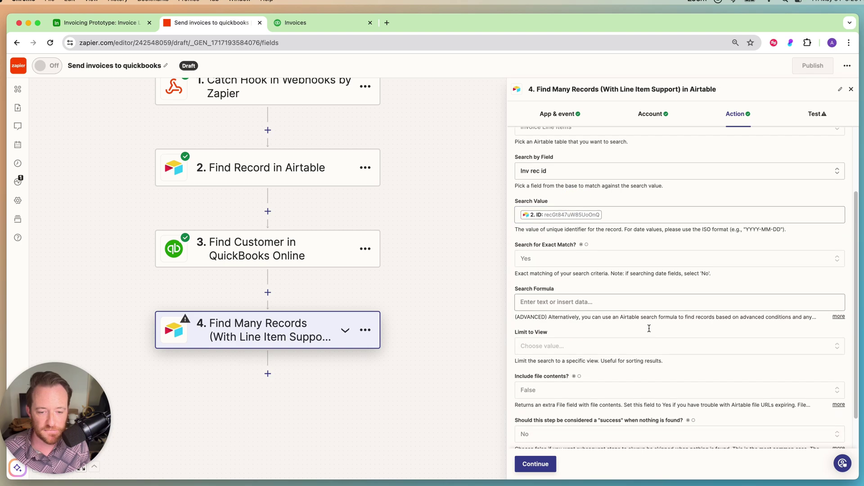
pyautogui.scroll(-2, 609, 351)
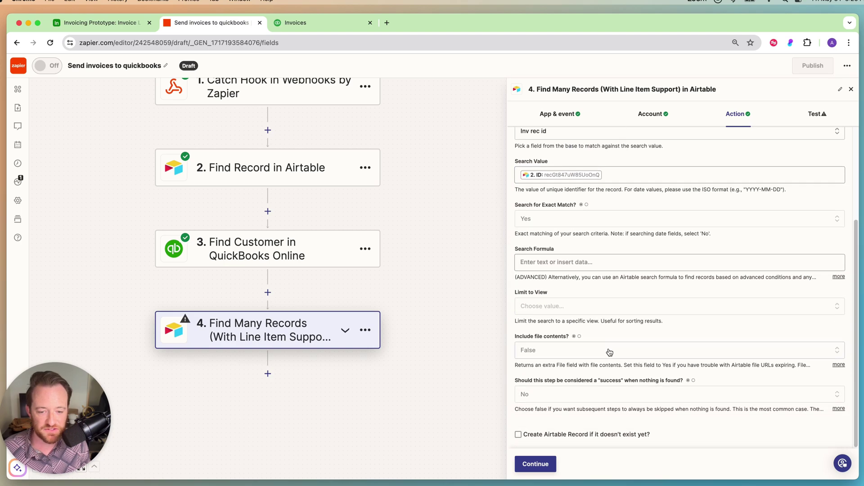
pyautogui.click(540, 464)
# Step: Test the line-item search, which returns Line item 2 (300) and Line item 1 (400)
pyautogui.click(582, 464)
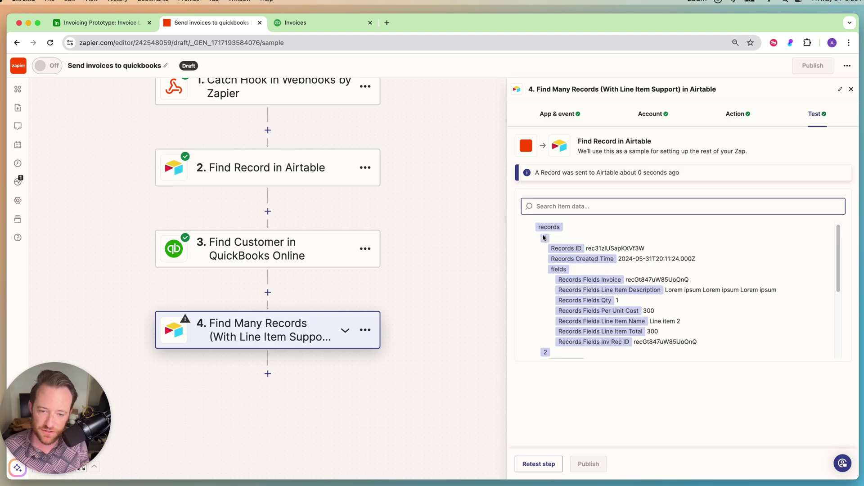
pyautogui.scroll(-1, 543, 240)
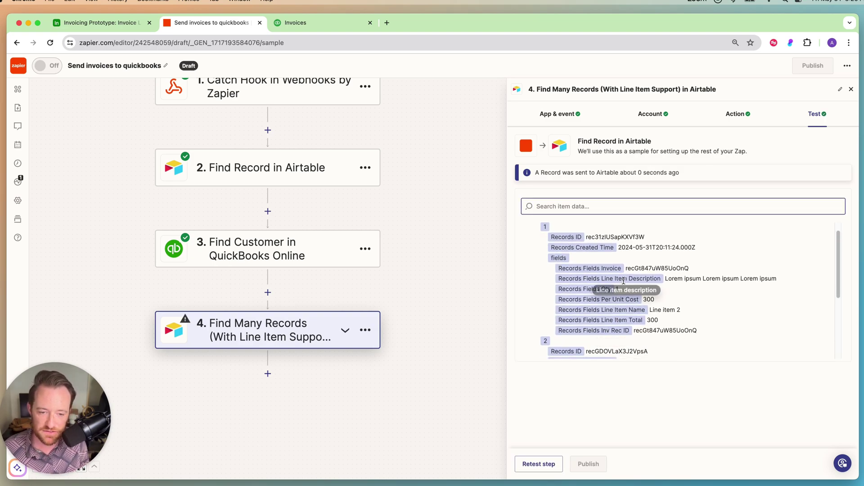
pyautogui.scroll(-5, 624, 279)
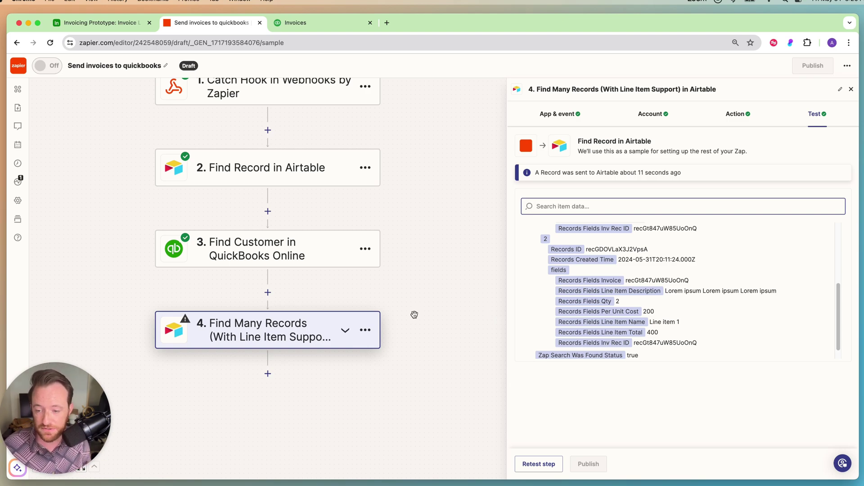
# Step: Add a fifth step using QuickBooks Online with the Create Invoice event
pyautogui.click(268, 373)
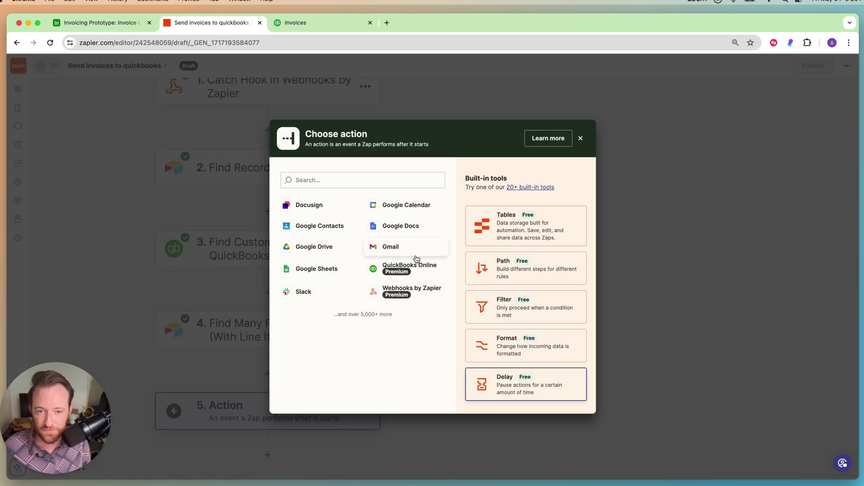
pyautogui.click(391, 265)
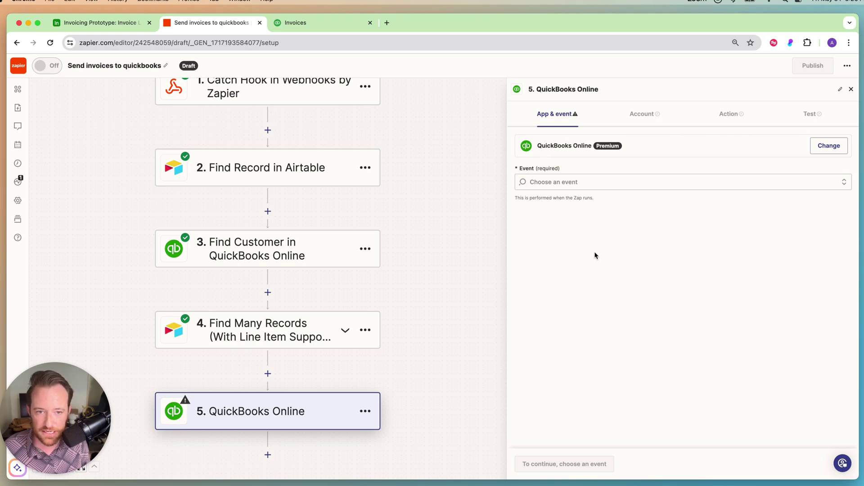
pyautogui.click(579, 182)
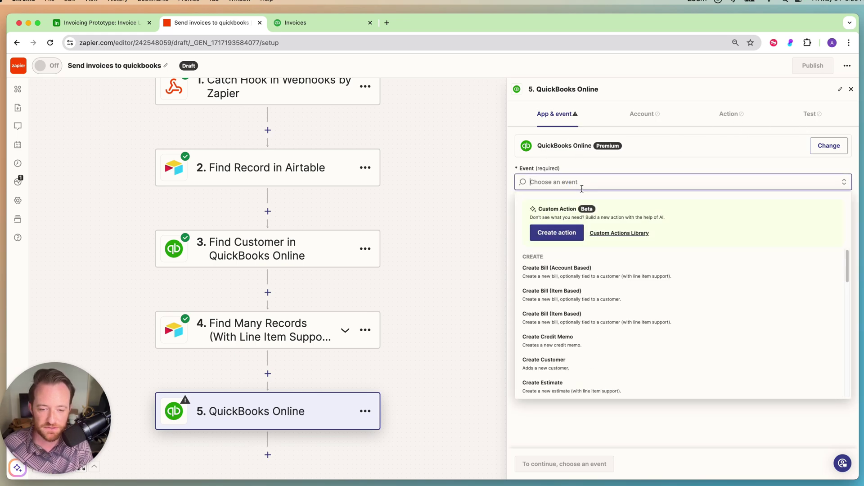
pyautogui.write('crea')
pyautogui.scroll(-10, 630, 249)
pyautogui.write('te inv')
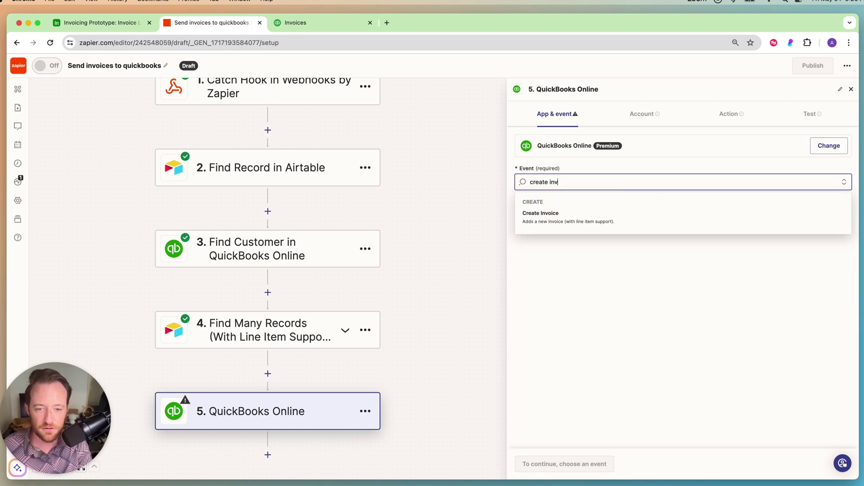
pyautogui.click(604, 215)
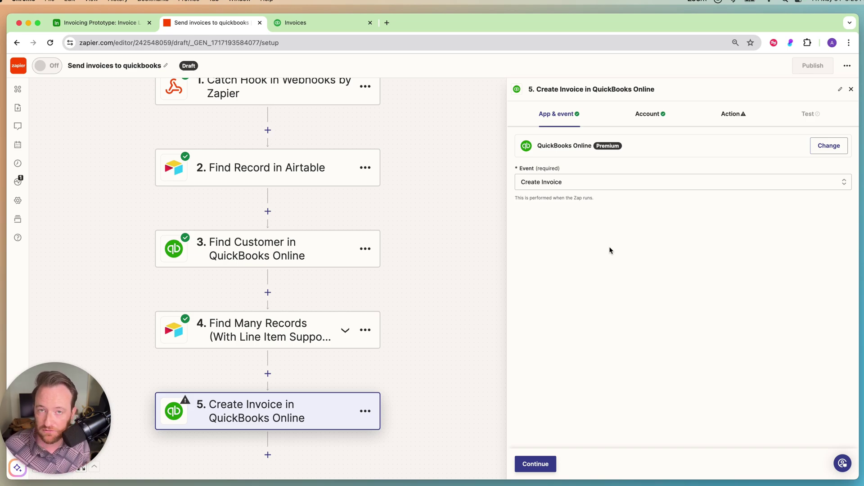
# Step: Map step 3's found customer ID (58) into the invoice's required Customer field
pyautogui.click(536, 465)
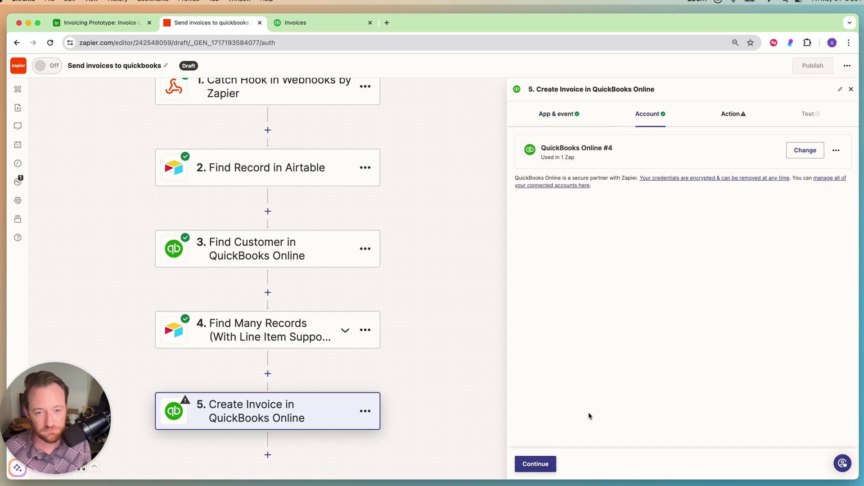
pyautogui.click(541, 464)
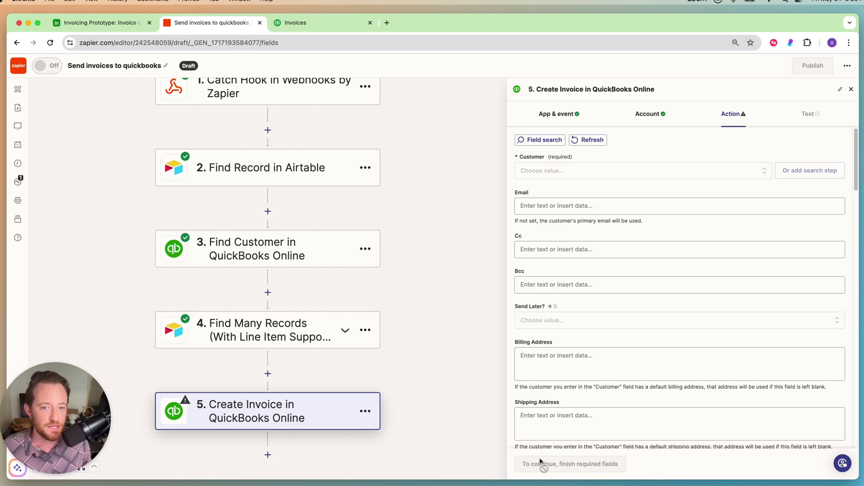
pyautogui.click(554, 170)
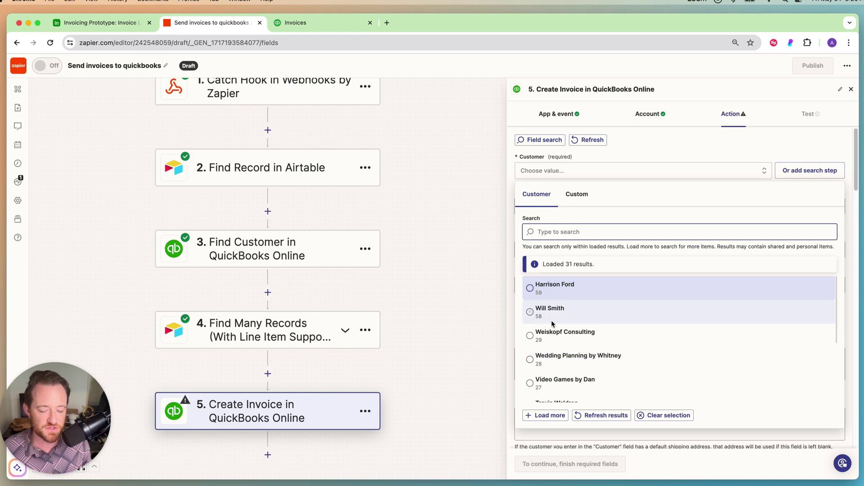
pyautogui.click(546, 288)
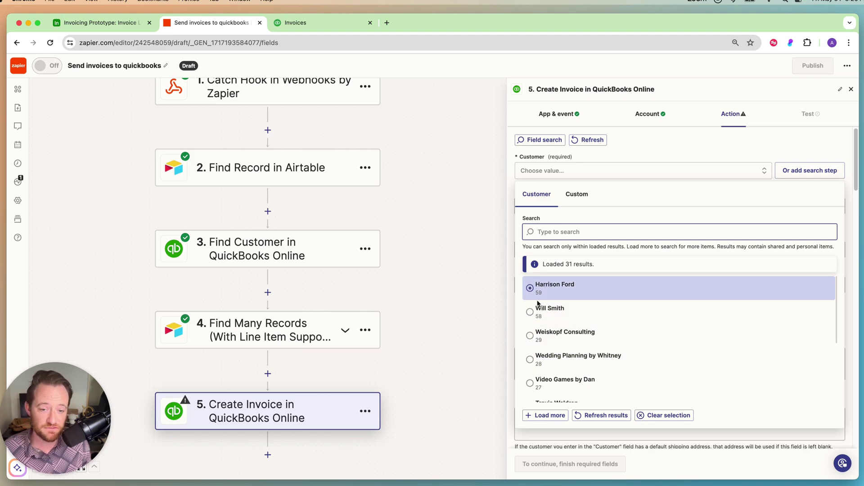
pyautogui.click(577, 194)
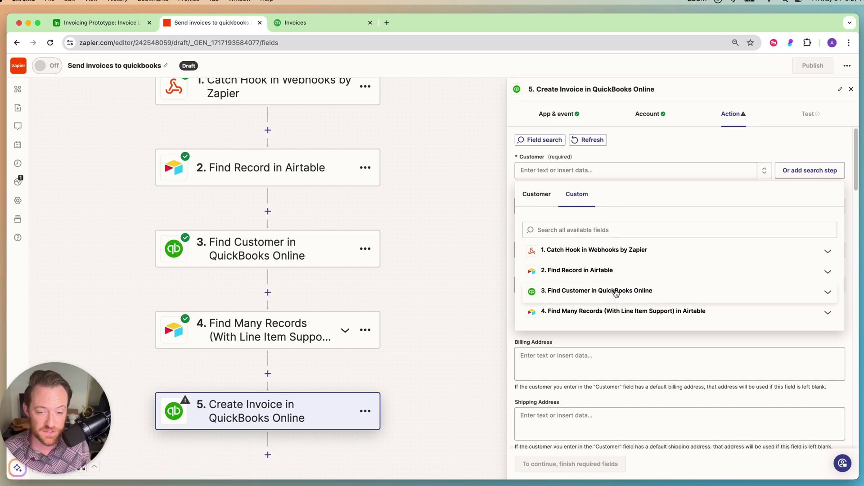
pyautogui.click(585, 291)
pyautogui.scroll(-3, 593, 328)
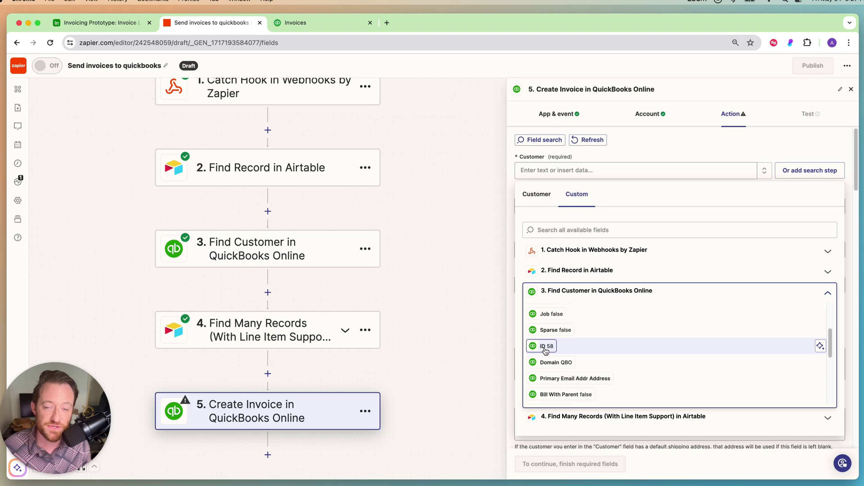
pyautogui.click(545, 348)
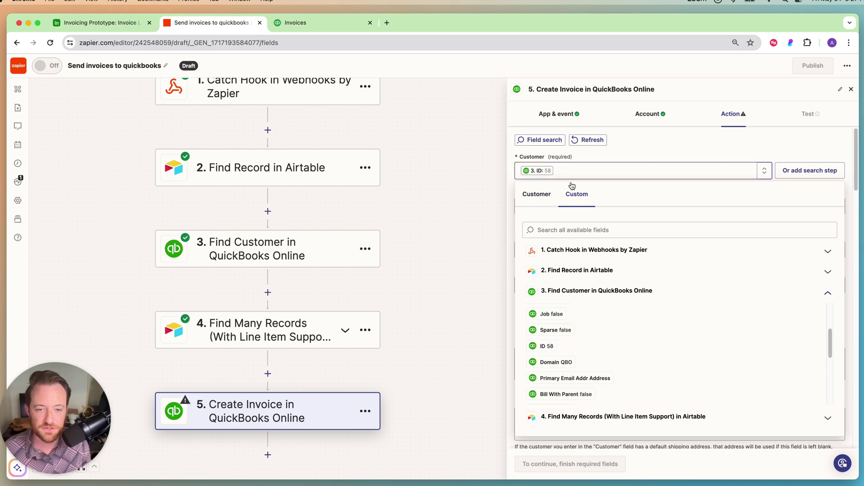
pyautogui.click(619, 153)
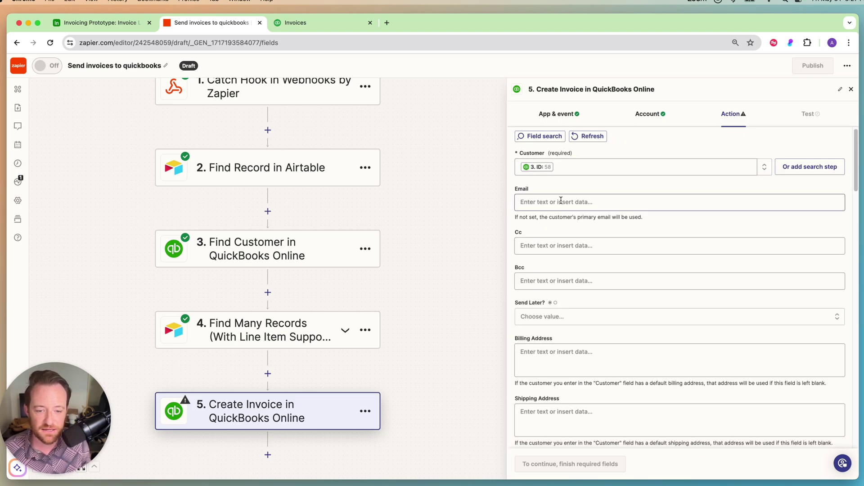
# Step: Set Invoice Number to AUTO_GENERATE and keep the line-item Quantity at 1
pyautogui.scroll(-10, 561, 227)
pyautogui.scroll(-6, 568, 274)
pyautogui.click(551, 265)
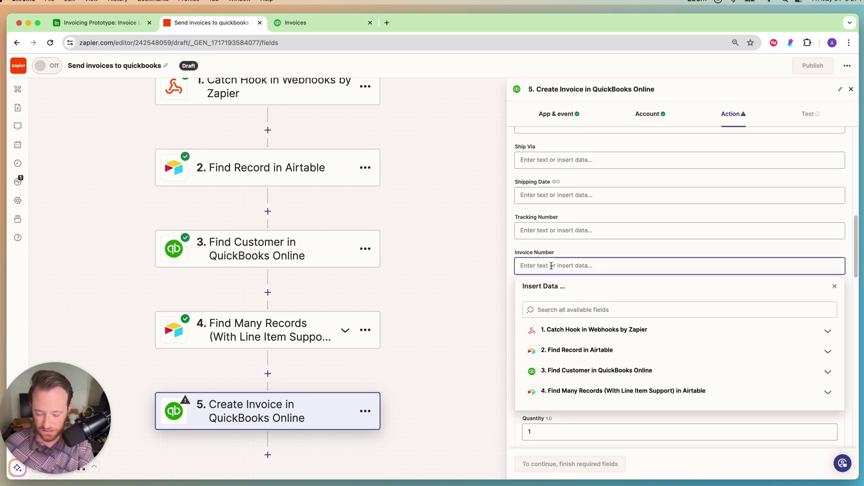
pyautogui.write('AUTO_GENERATE')
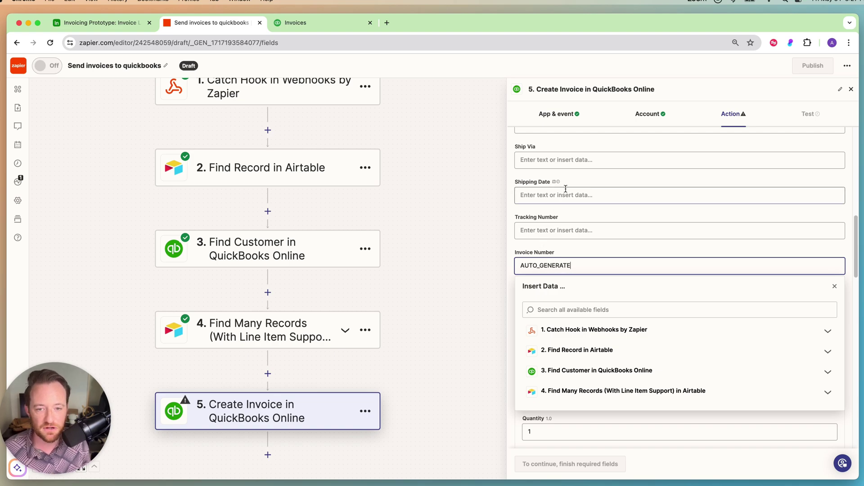
pyautogui.click(586, 211)
pyautogui.scroll(-5, 660, 255)
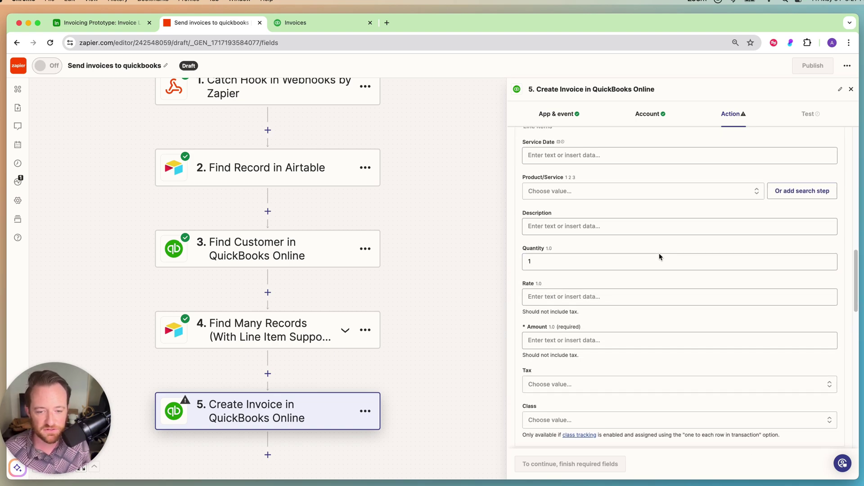
pyautogui.scroll(2, 658, 250)
pyautogui.click(574, 312)
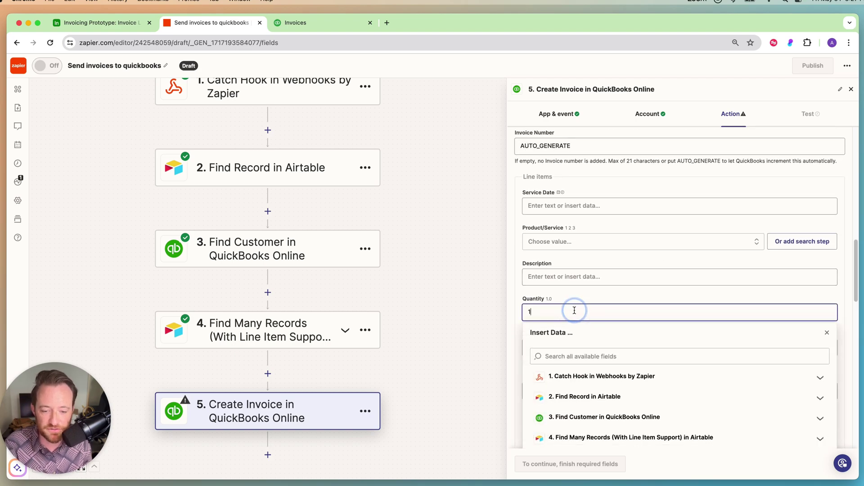
pyautogui.click(562, 300)
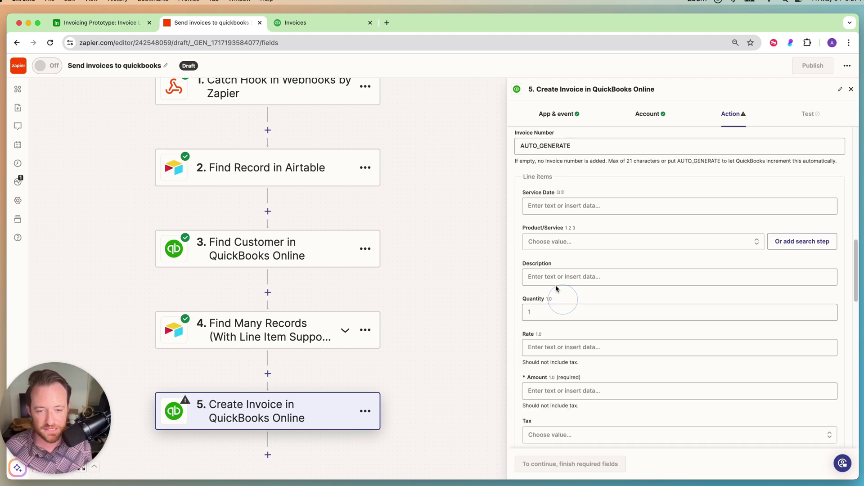
# Step: Set the line item product to Services and map step 4's Line Item Description into Description
pyautogui.click(570, 243)
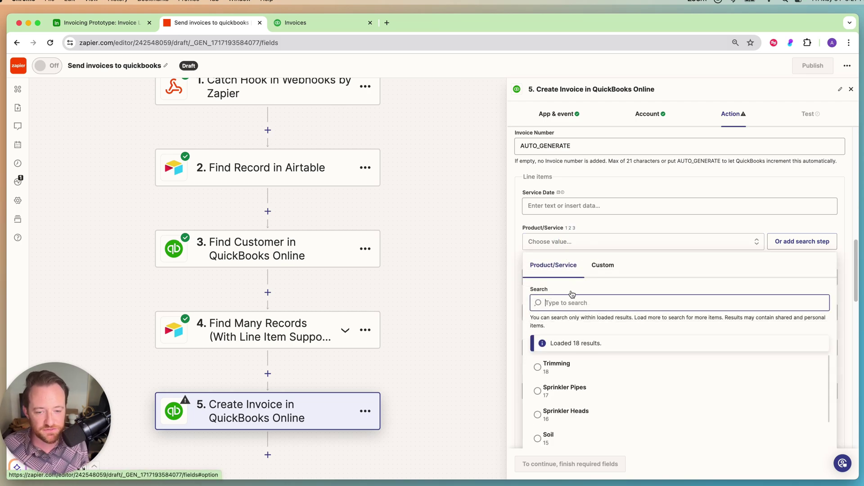
pyautogui.write('ser')
pyautogui.click(554, 420)
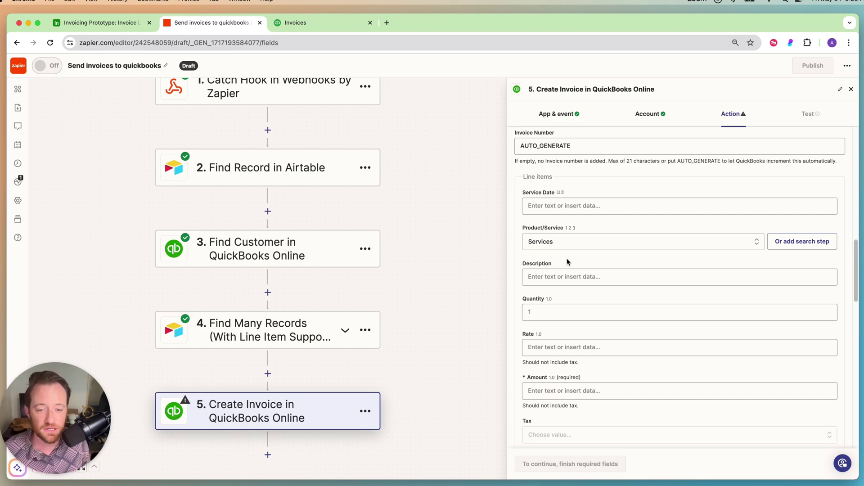
pyautogui.click(568, 276)
pyautogui.scroll(-5, 639, 417)
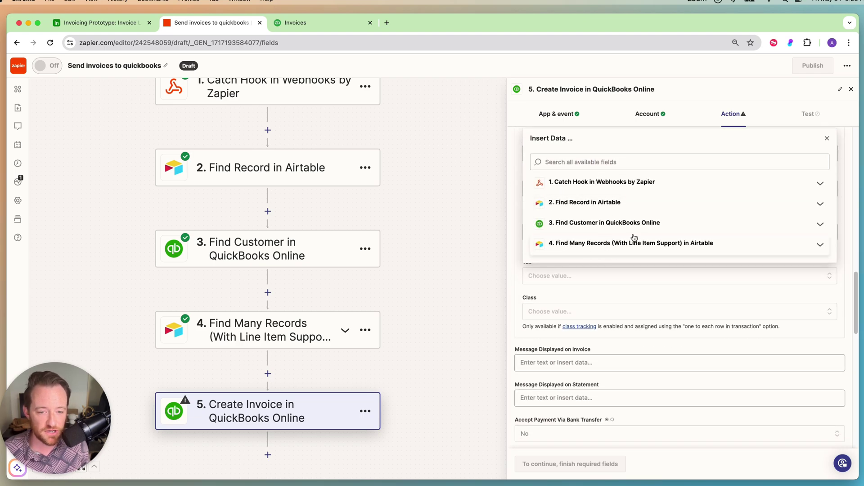
pyautogui.click(590, 244)
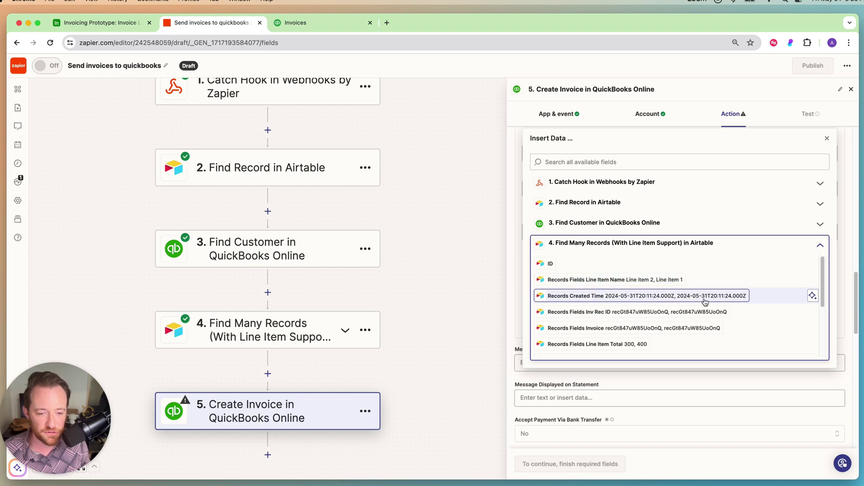
pyautogui.scroll(-2, 616, 321)
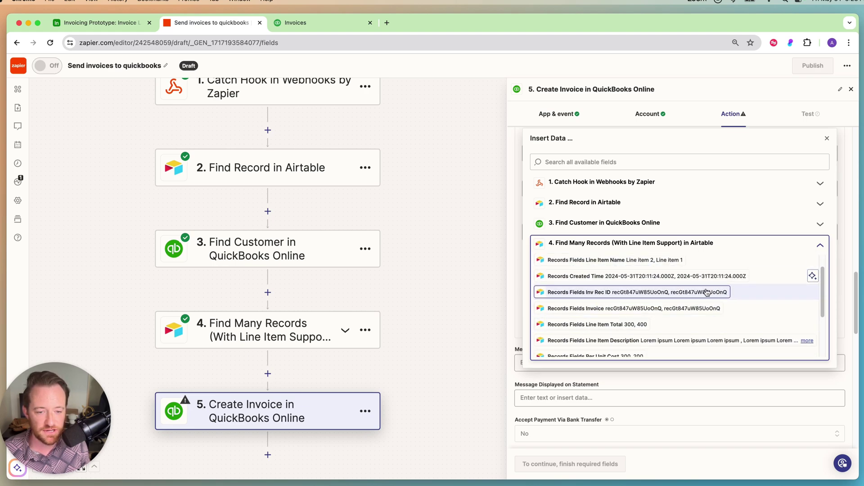
pyautogui.scroll(-3, 668, 297)
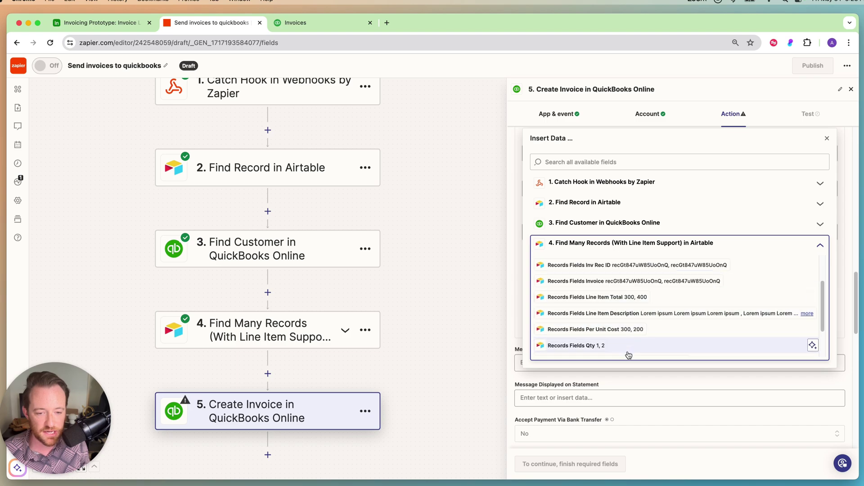
pyautogui.click(624, 316)
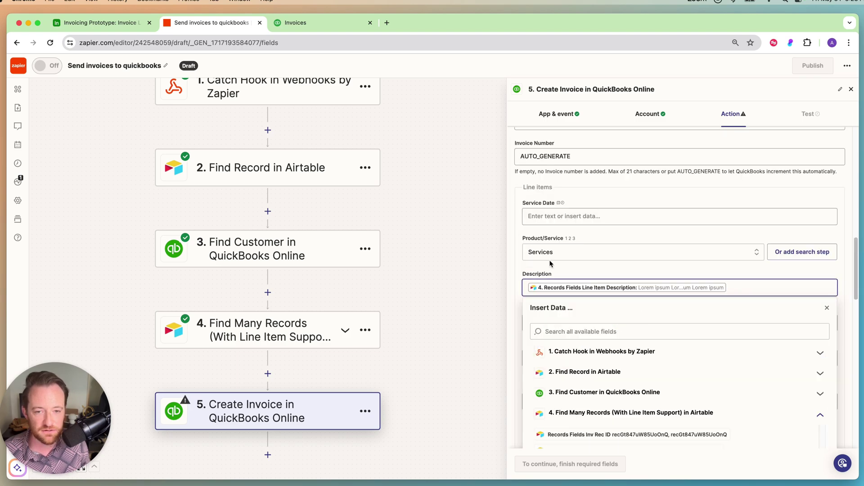
pyautogui.click(593, 237)
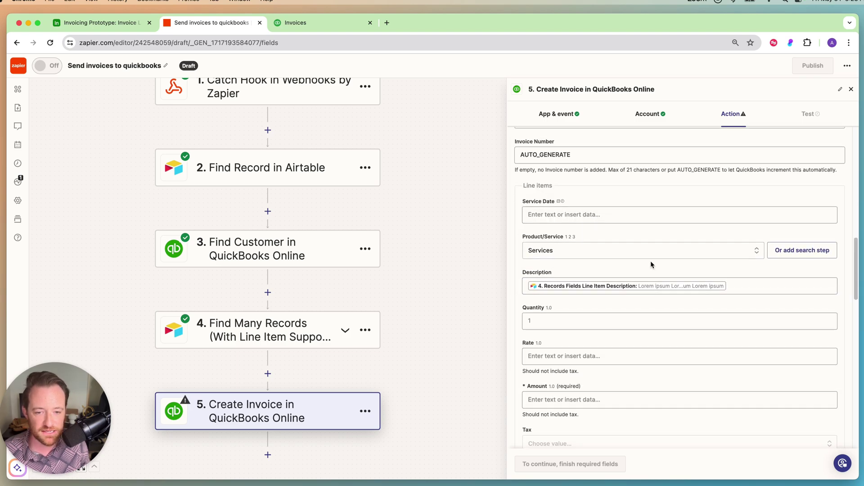
# Step: Map step 4's Qty values into the line item Quantity
pyautogui.scroll(-3, 649, 261)
pyautogui.click(542, 224)
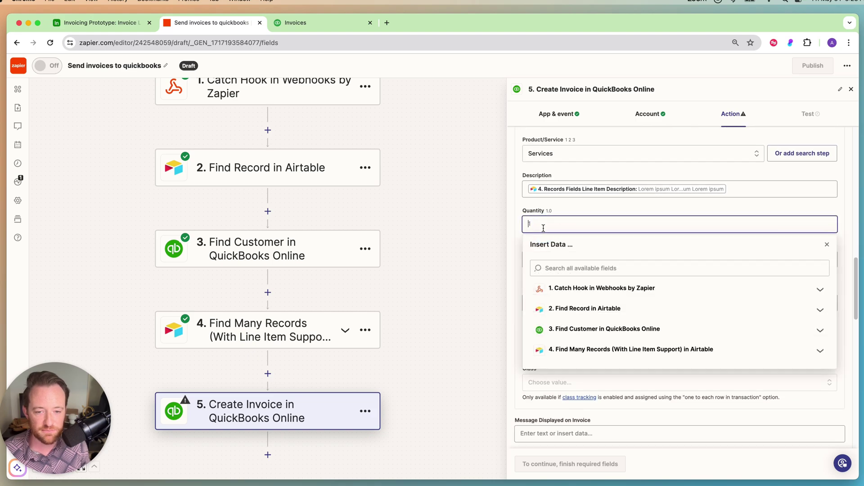
pyautogui.click(619, 333)
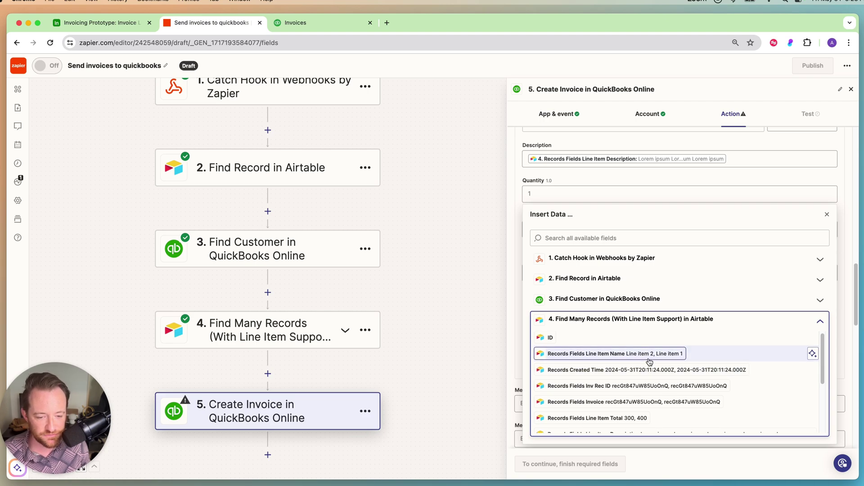
pyautogui.scroll(-3, 648, 360)
pyautogui.click(587, 414)
pyautogui.click(603, 175)
pyautogui.scroll(-2, 666, 229)
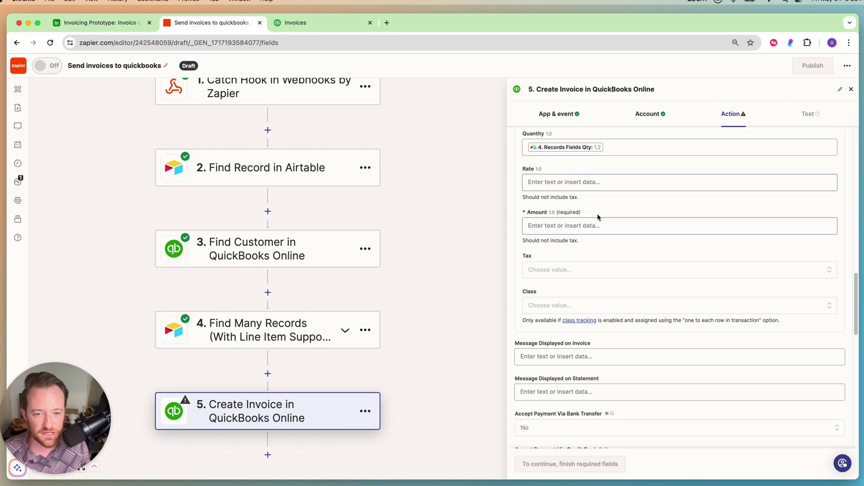
# Step: Map step 4's Per Unit Cost into the Rate field
pyautogui.click(547, 180)
pyautogui.scroll(-1, 619, 243)
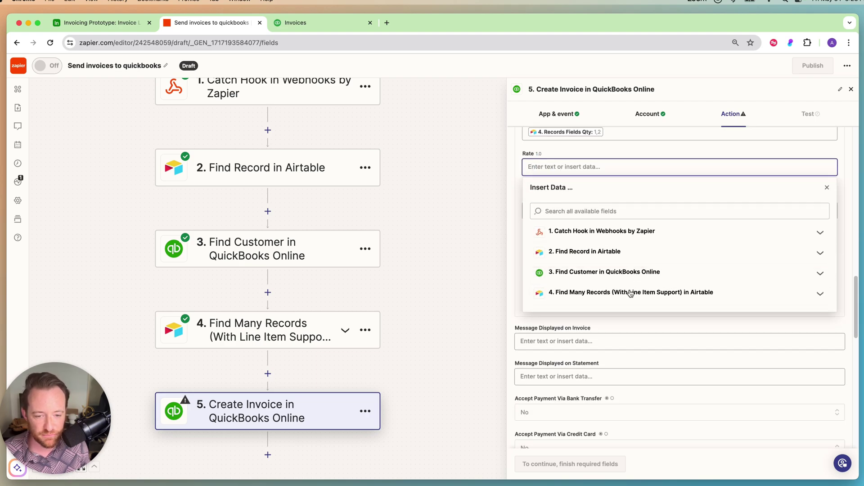
pyautogui.click(639, 292)
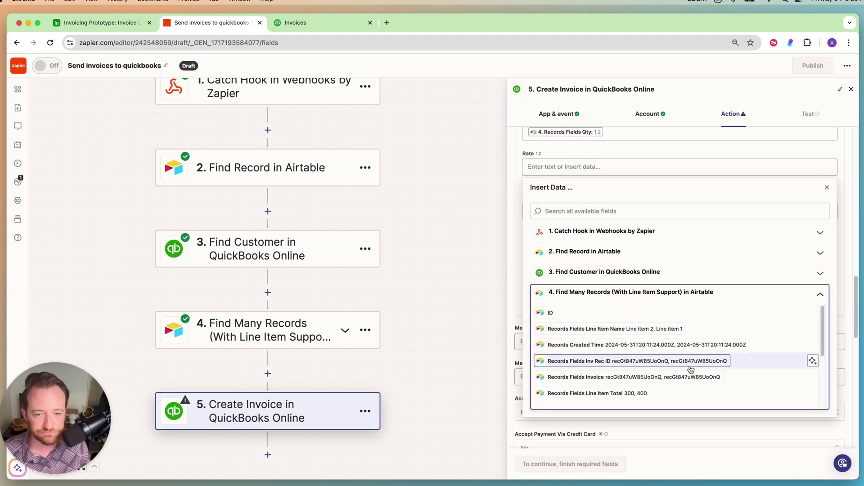
pyautogui.scroll(-3, 680, 379)
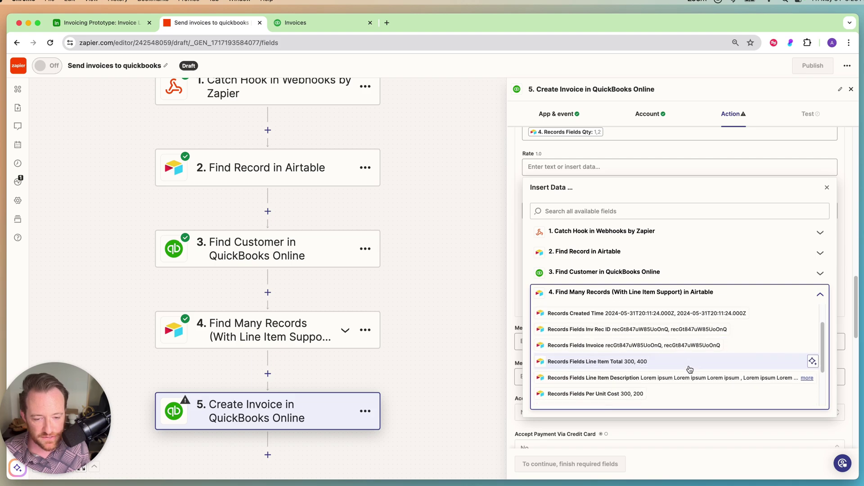
pyautogui.click(673, 383)
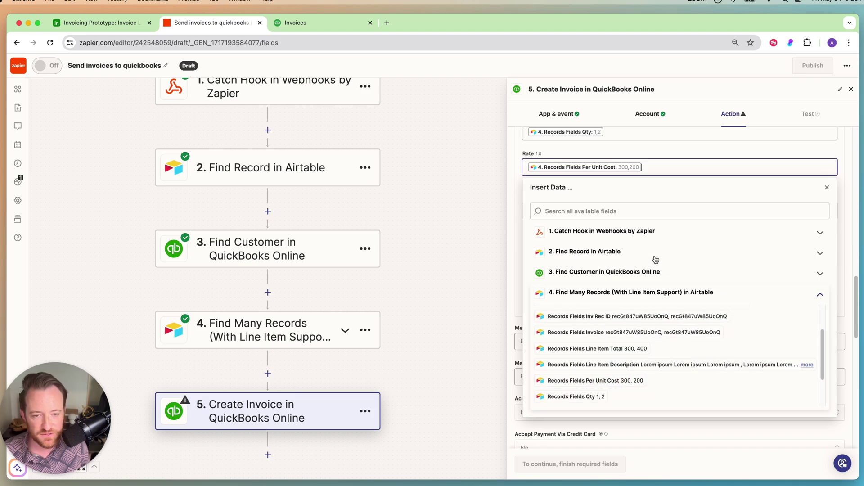
pyautogui.click(654, 146)
# Step: Map step 4's Line Item Total into Amount, leaving the remaining optional fields blank
pyautogui.click(593, 212)
pyautogui.scroll(-3, 666, 315)
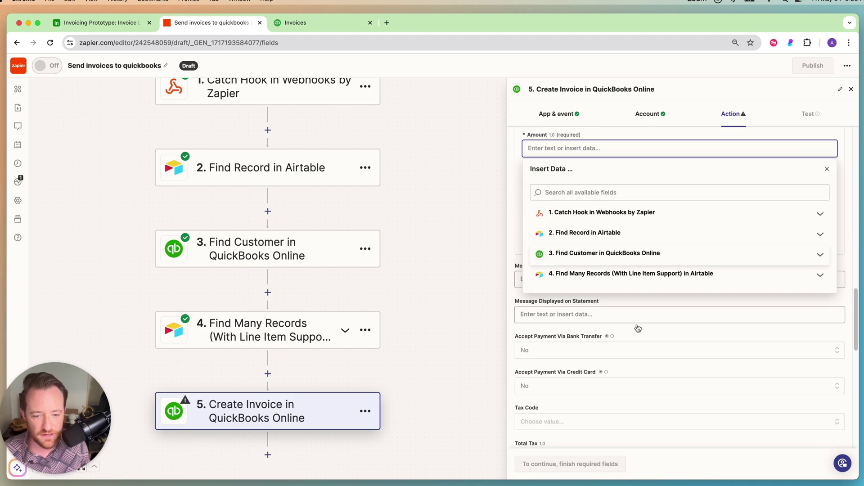
pyautogui.click(628, 262)
pyautogui.scroll(-5, 649, 311)
pyautogui.scroll(1, 616, 324)
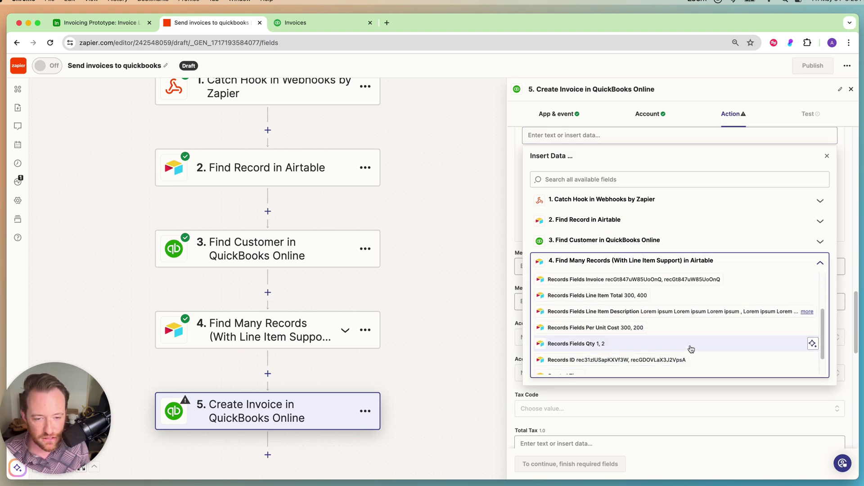
pyautogui.click(628, 295)
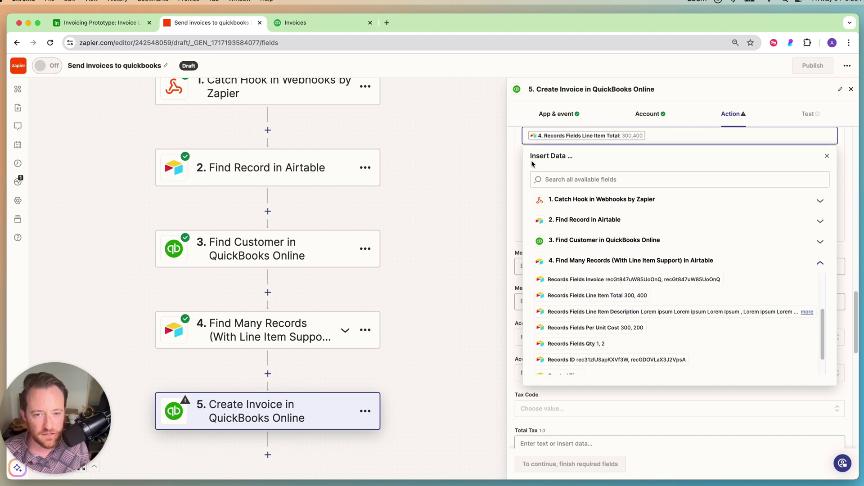
pyautogui.click(516, 157)
pyautogui.scroll(6, 588, 217)
pyautogui.scroll(-10, 590, 237)
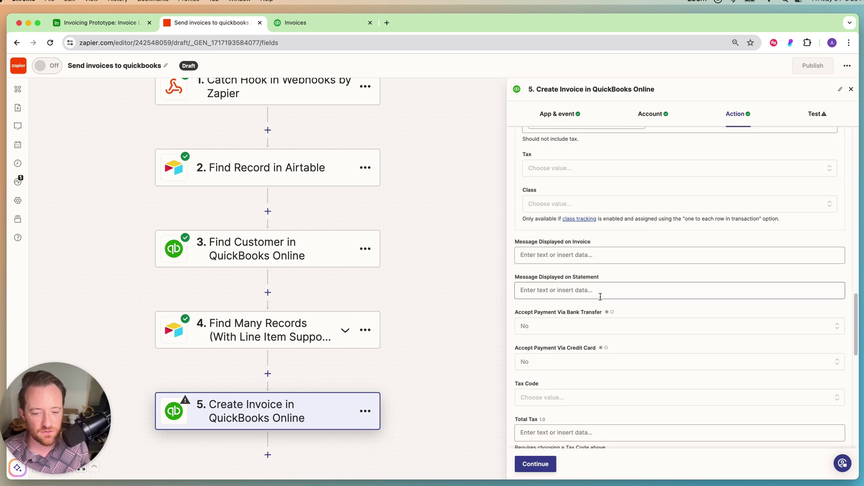
pyautogui.scroll(-3, 603, 316)
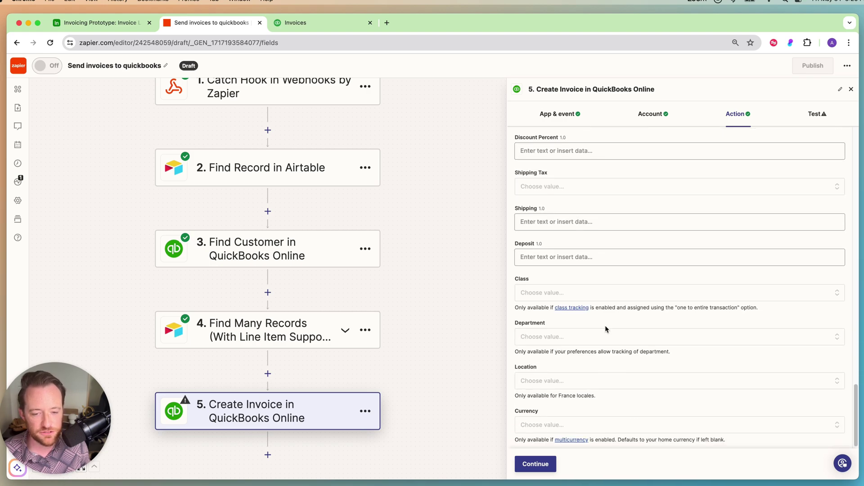
# Step: Test the Create Invoice step by sending a test invoice, then publish the zap as v1
pyautogui.click(535, 464)
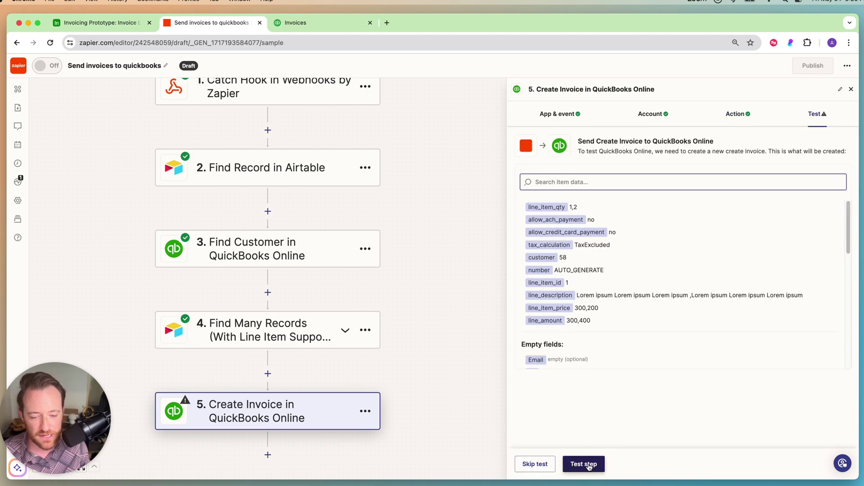
pyautogui.click(584, 464)
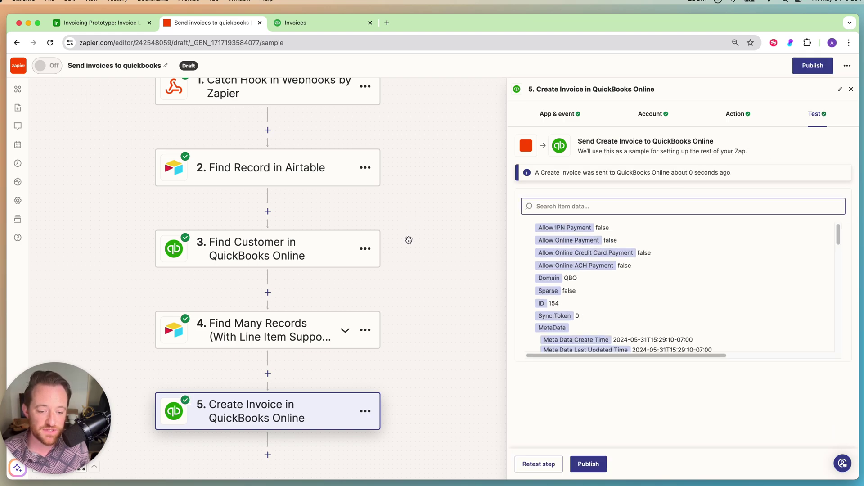
pyautogui.click(592, 466)
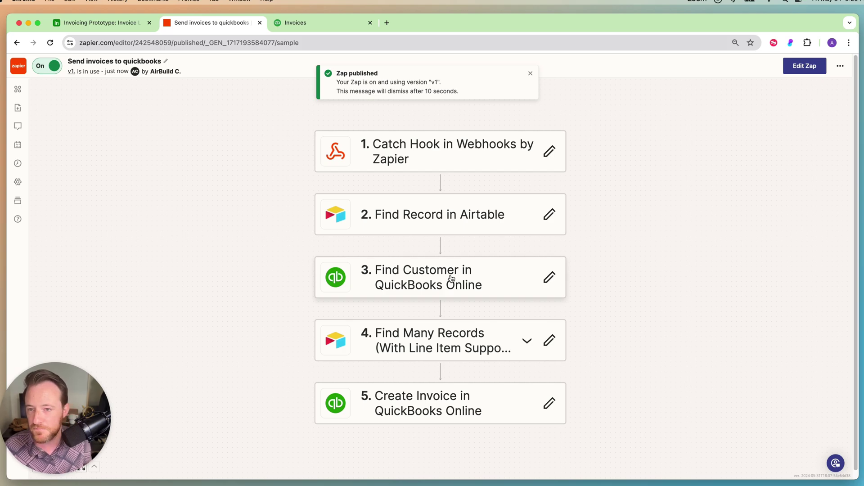
# Step: Add an Invoice 2 record in Airtable's Invoice table and link its customer
pyautogui.click(117, 27)
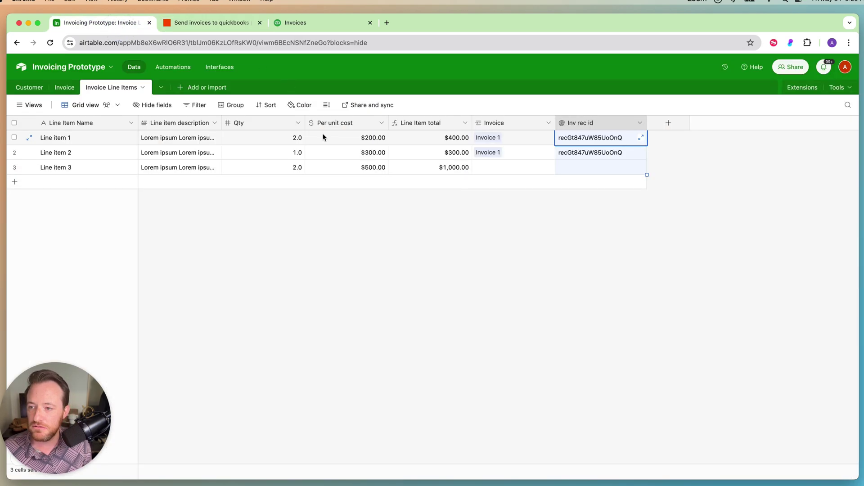
pyautogui.click(65, 88)
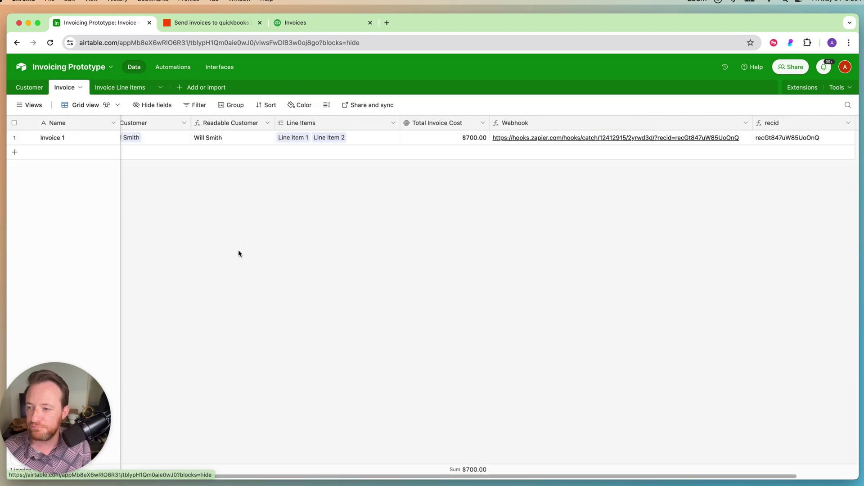
pyautogui.click(14, 152)
pyautogui.write('Invoice 2')
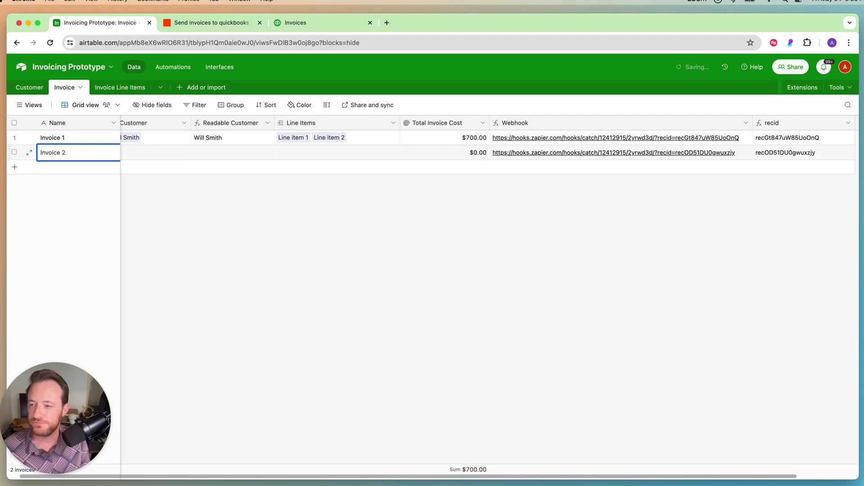
pyautogui.hscroll(-3, 284, 473)
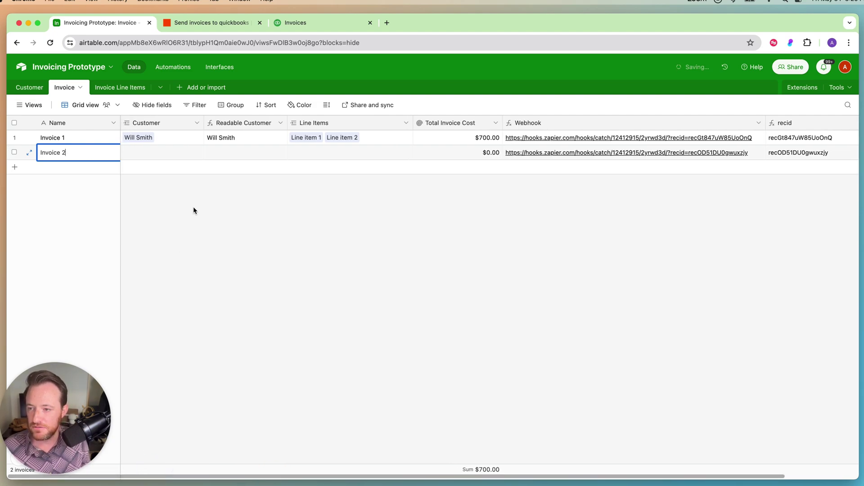
pyautogui.doubleClick(170, 154)
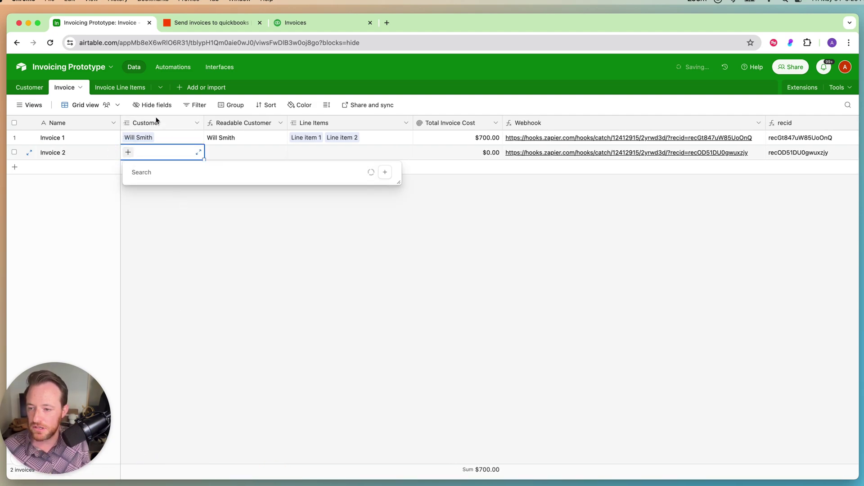
pyautogui.click(176, 284)
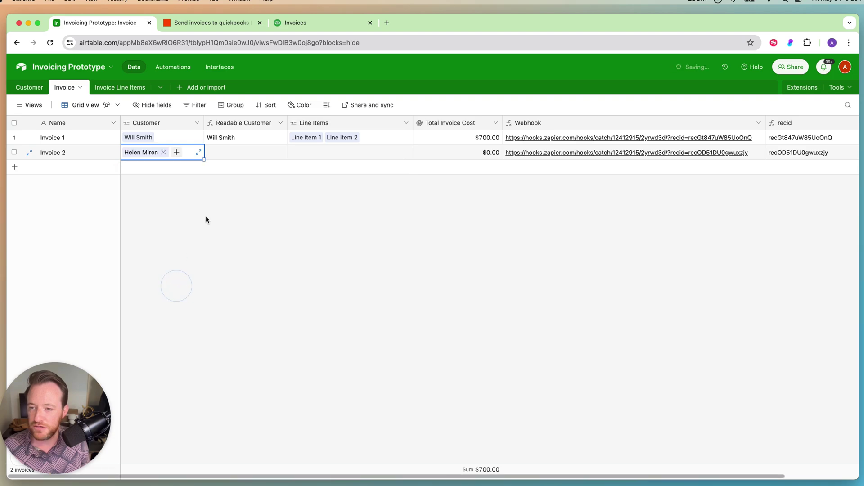
# Step: Link Line item 3 to Invoice 2 and start a new line item for it
pyautogui.click(321, 153)
pyautogui.click(294, 152)
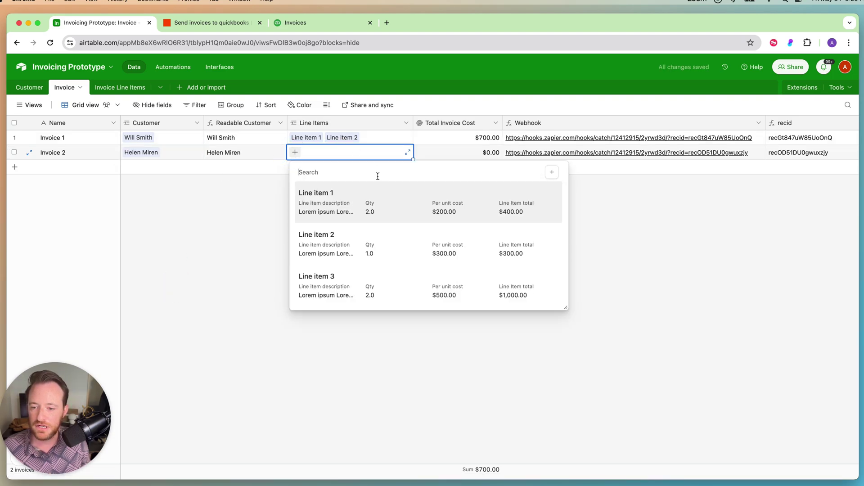
pyautogui.click(342, 292)
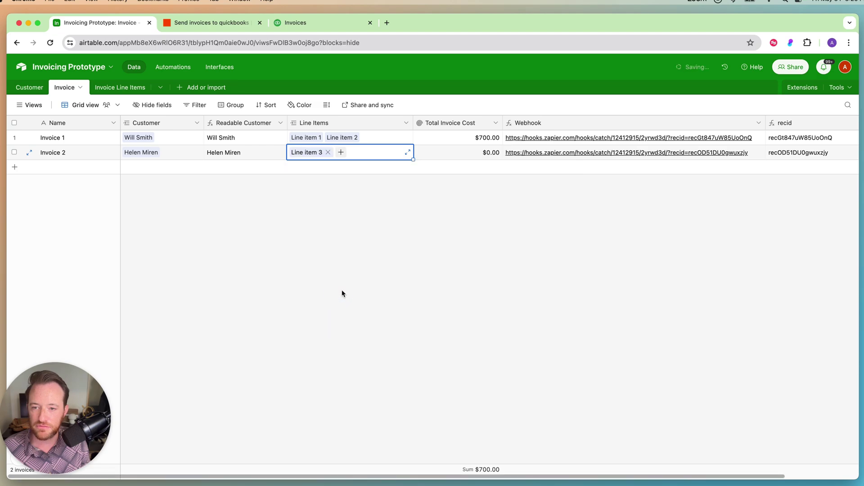
pyautogui.click(341, 152)
pyautogui.click(549, 172)
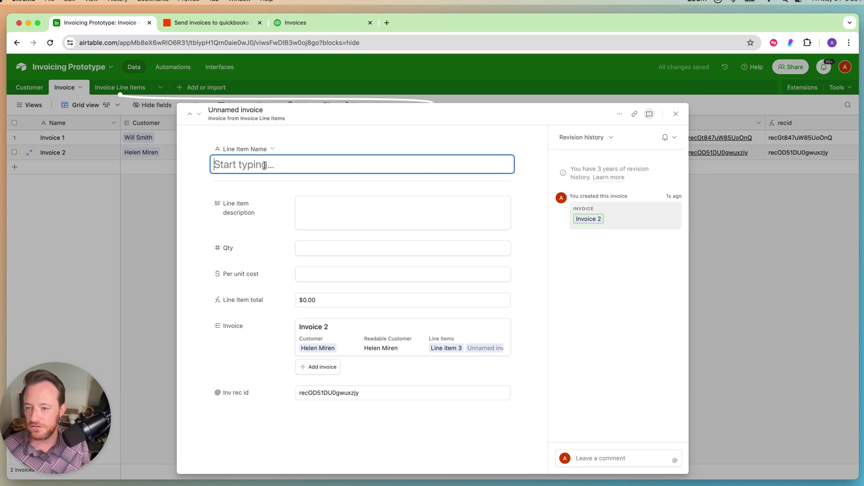
# Step: Fill in Line Item 4 with a description, Qty 2 and per-unit cost 500
pyautogui.write('Line Item 4')
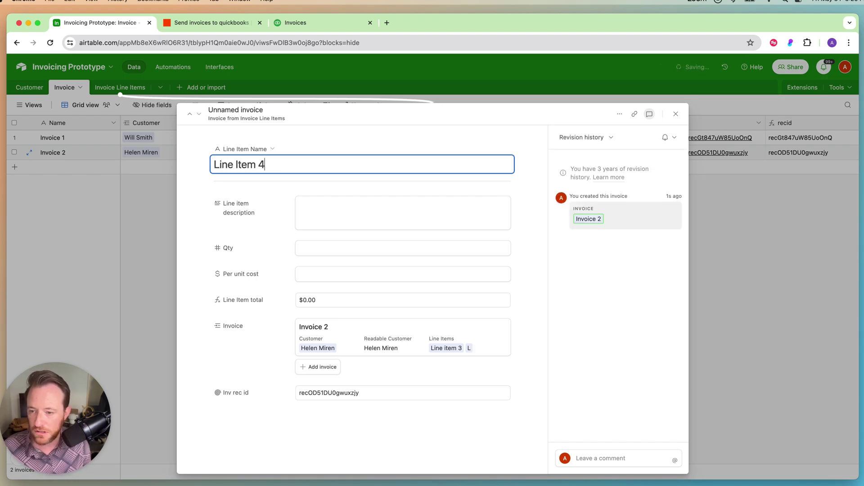
pyautogui.click(314, 212)
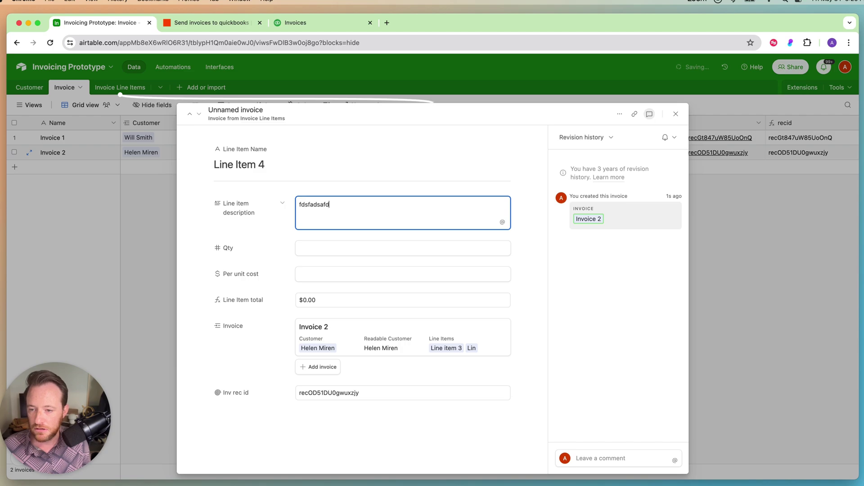
pyautogui.write('fdsfadsafdsafdsfasdf')
pyautogui.click(317, 248)
pyautogui.write('2')
pyautogui.click(319, 270)
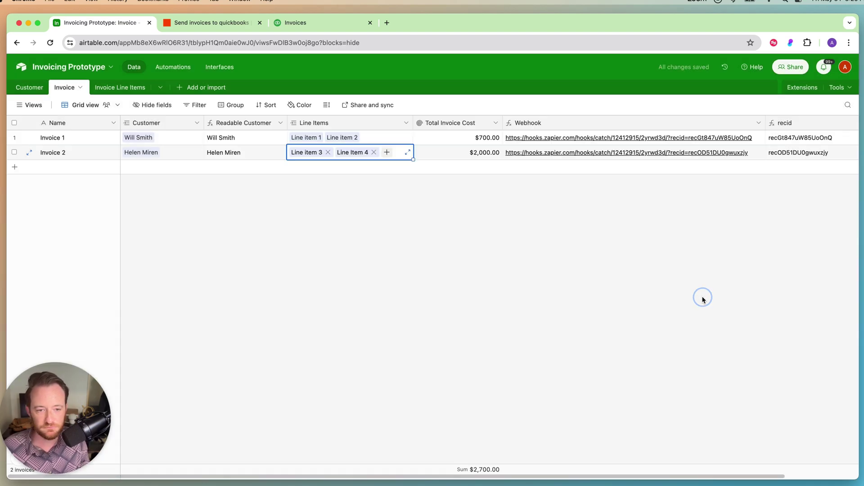
# Step: Close the line item record and open Invoice 2's webhook URL in a new tab
pyautogui.click(702, 297)
pyautogui.click(468, 279)
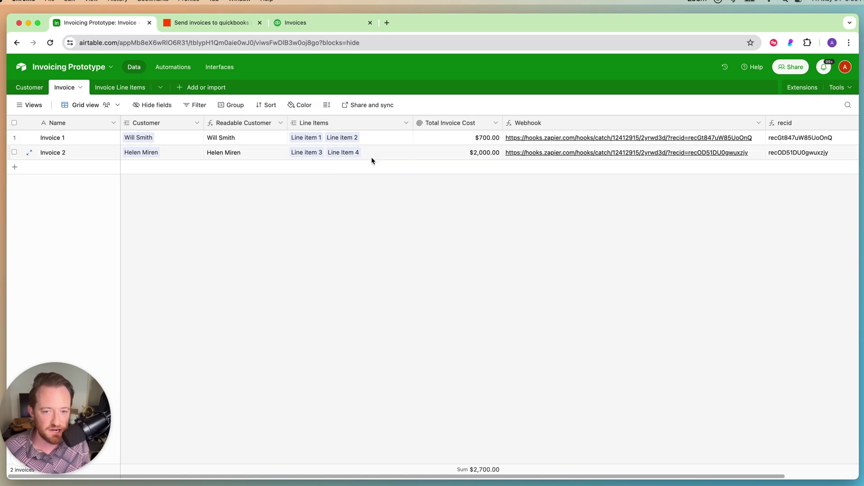
pyautogui.click(539, 155)
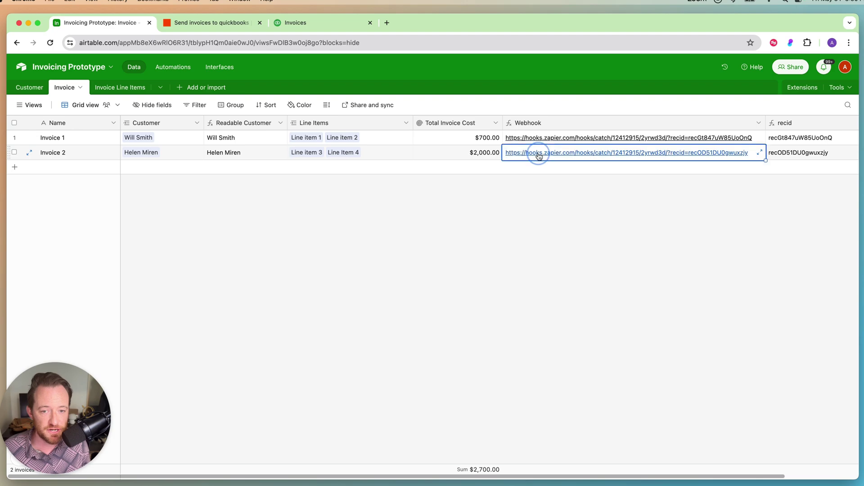
pyautogui.click(544, 154)
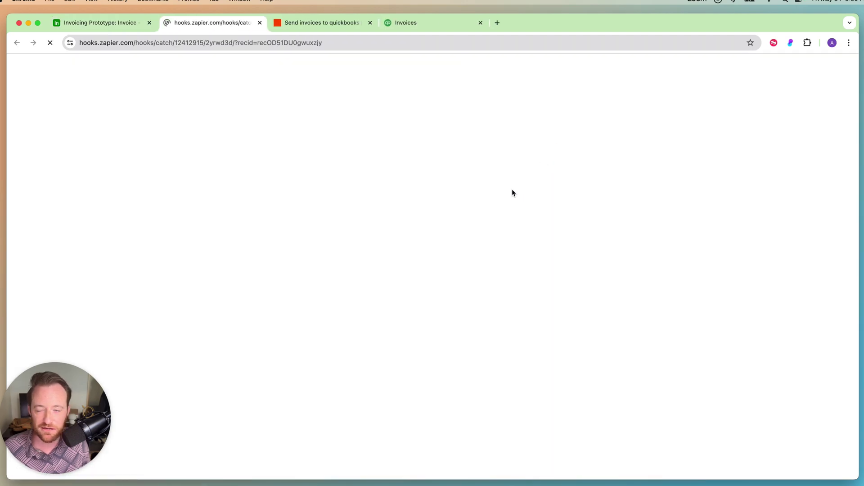
# Step: Filter the QuickBooks invoice list to today and open the customer's new $2,000.00 invoice 1048
pyautogui.click(400, 23)
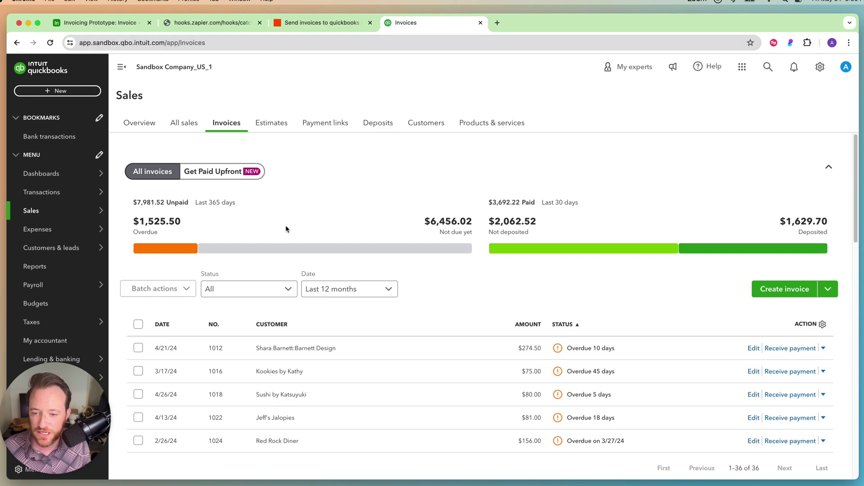
pyautogui.click(339, 288)
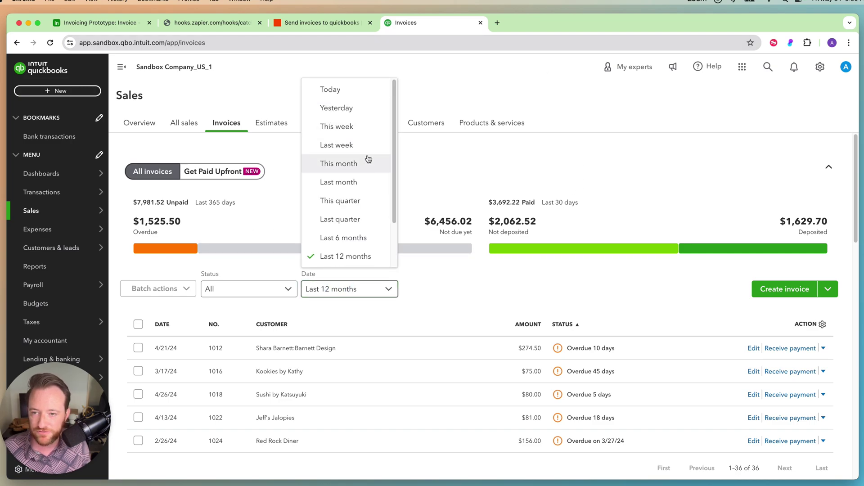
pyautogui.click(354, 89)
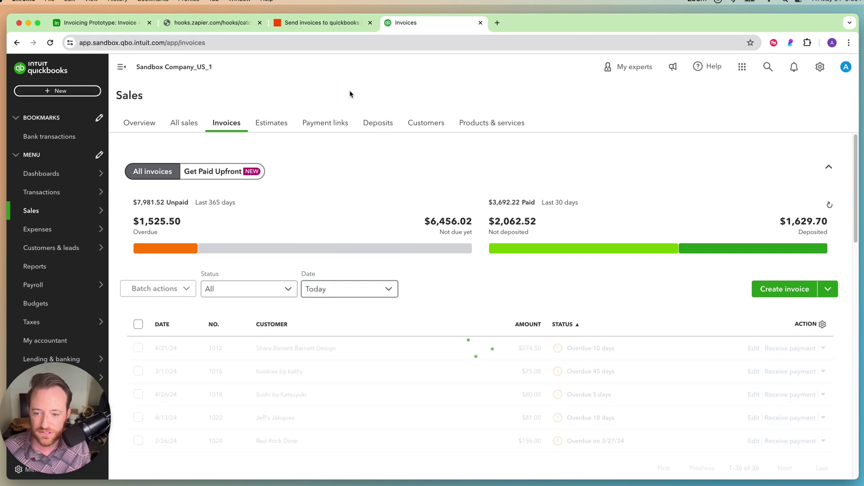
pyautogui.scroll(-1, 472, 275)
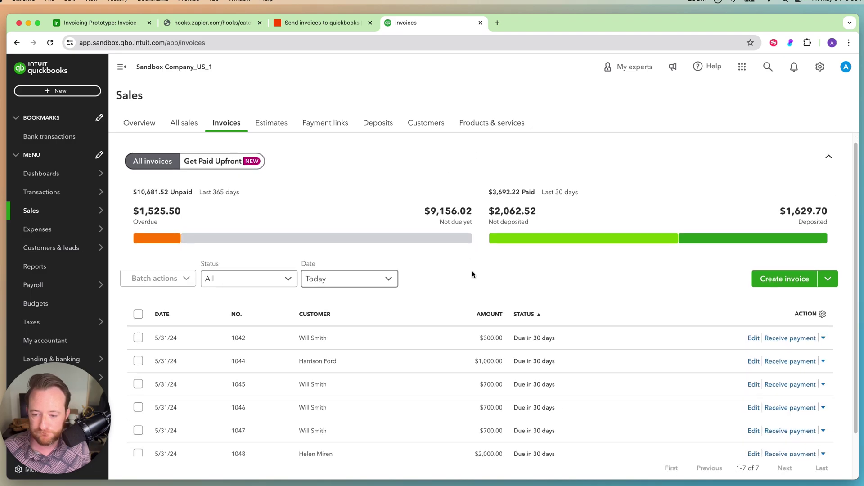
pyautogui.scroll(-2, 473, 275)
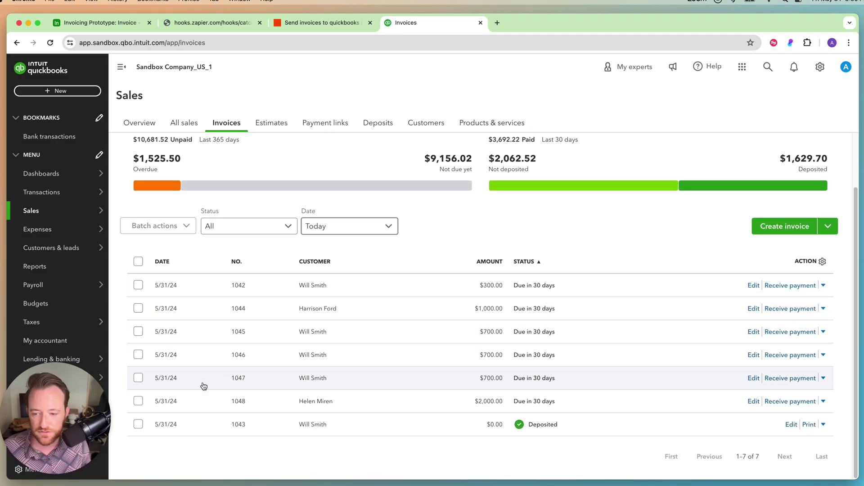
pyautogui.click(373, 404)
# Step: Check invoice 1048's two $1,000 lines and $2,000.00 total, then go back to Airtable
pyautogui.click(824, 466)
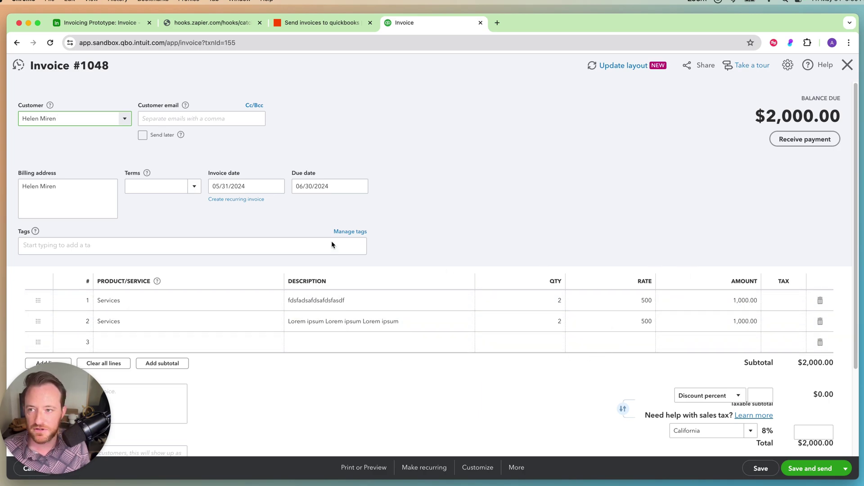
pyautogui.click(100, 22)
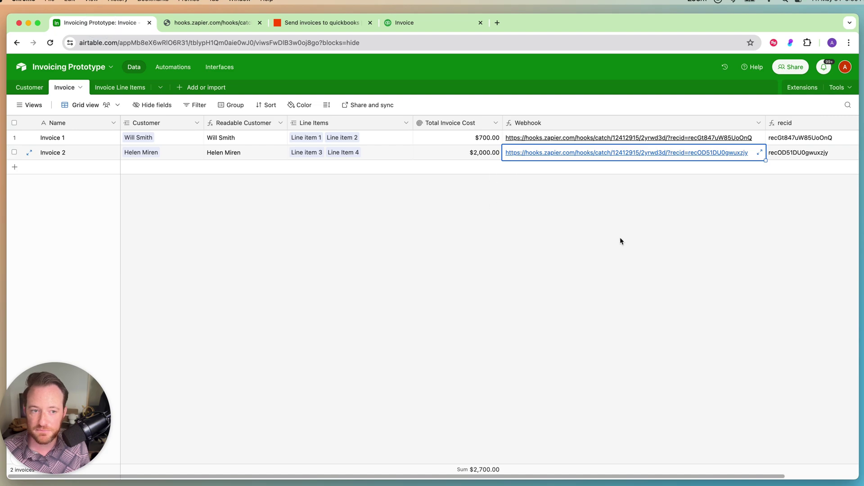
# Step: Show the Airtable Invoice Line Items table, with Line items 3 and 4 linked to Invoice 2
pyautogui.click(121, 87)
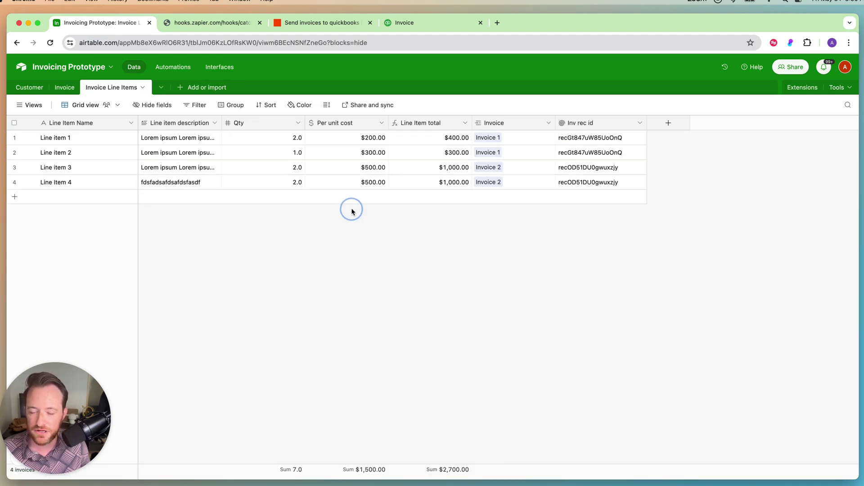